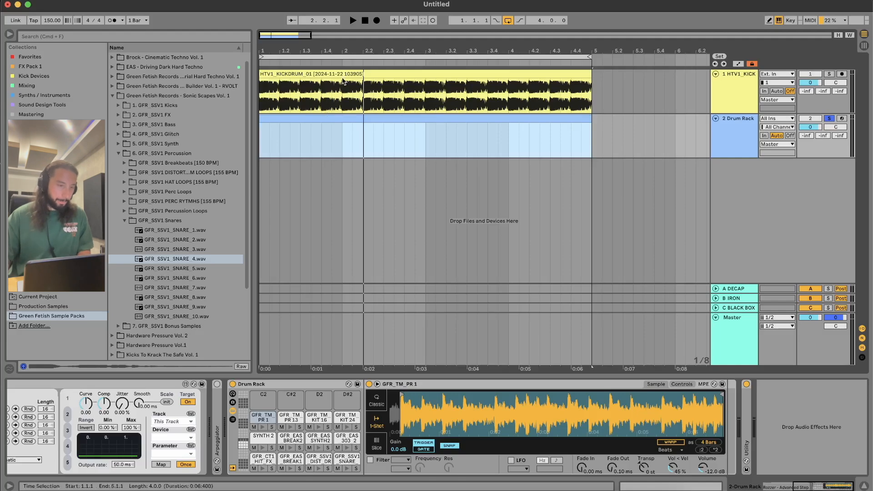
- Fold the Rozzer step sequencer, unfold the Arpeggiator to check its settings, and fold it away as well
{"action": "left_click", "coordinate": [302, 385]}
{"action": "scroll", "coordinate": [296, 406], "scroll_direction": "up", "scroll_amount": 5}
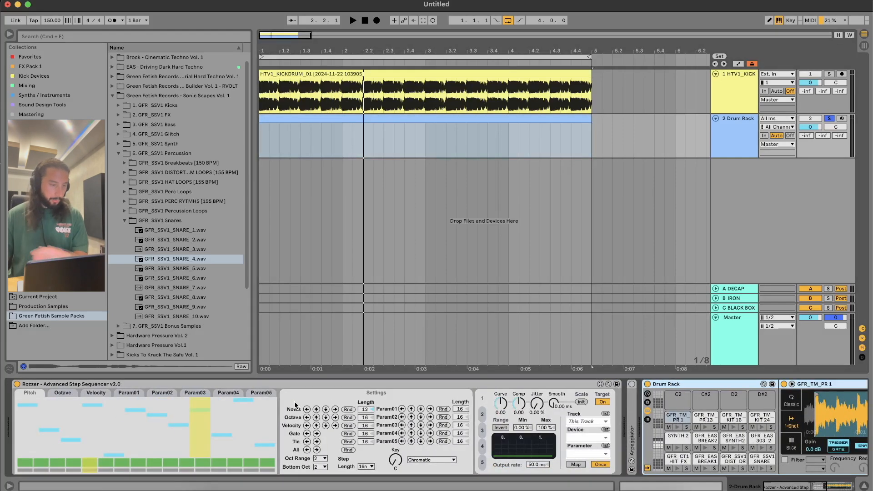
{"action": "double_click", "coordinate": [151, 384]}
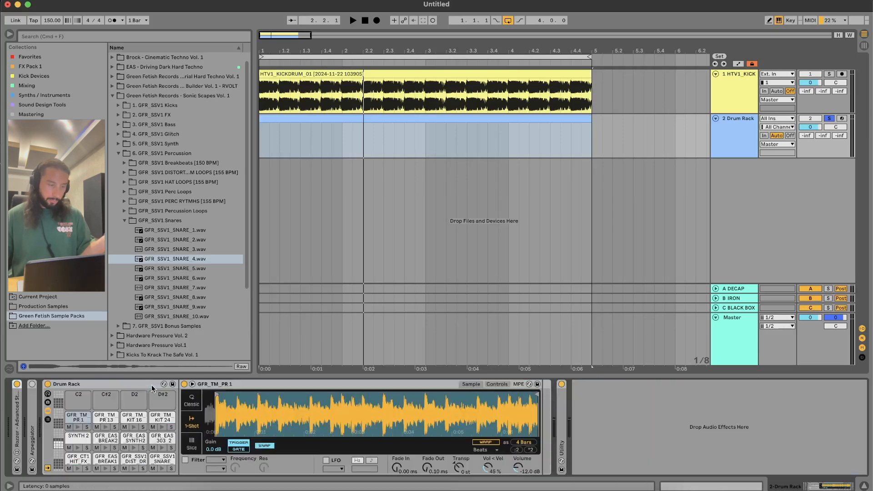
{"action": "double_click", "coordinate": [35, 438]}
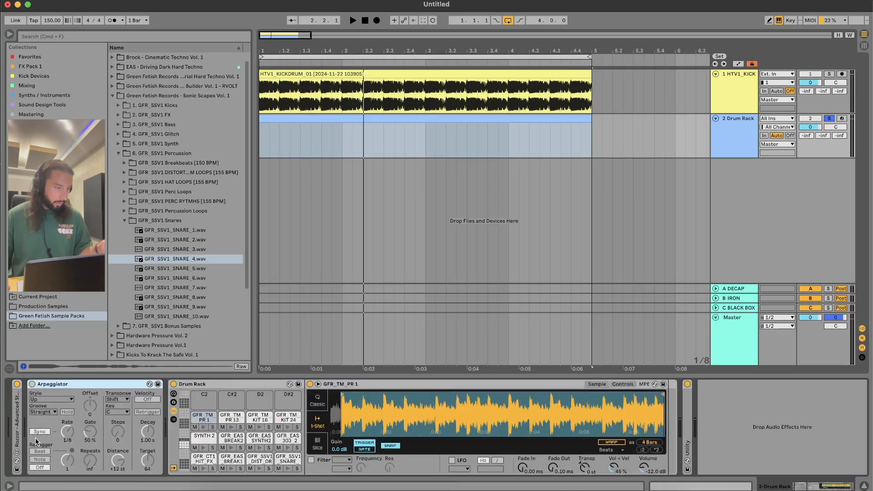
{"action": "double_click", "coordinate": [69, 385]}
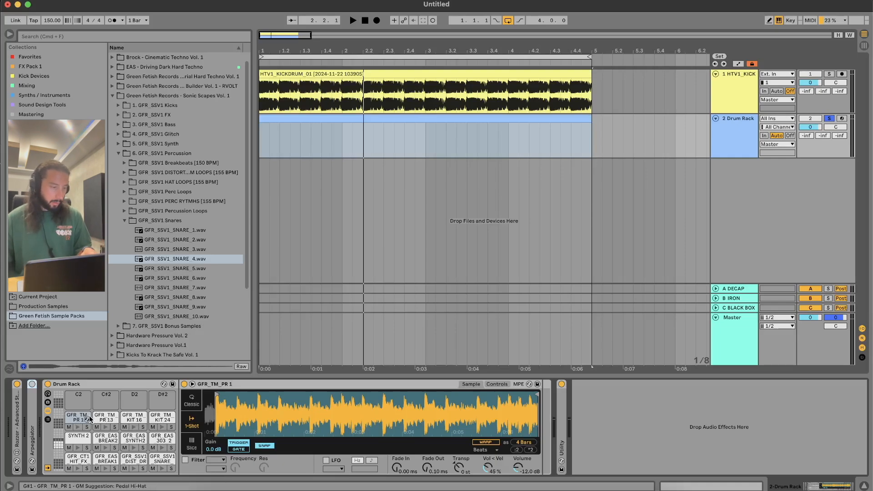
- Review the samples loaded on the Drum Rack pads, ending on the GFR_SSV1_SNARE_4 pad
{"action": "left_click", "coordinate": [162, 417]}
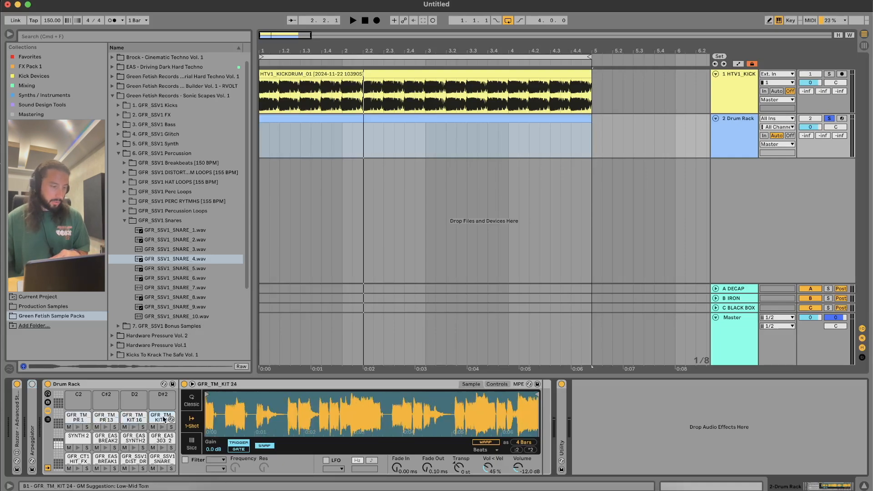
{"action": "left_click", "coordinate": [159, 439]}
{"action": "left_click", "coordinate": [78, 437]}
{"action": "left_click", "coordinate": [86, 461]}
{"action": "left_click", "coordinate": [105, 460]}
{"action": "left_click", "coordinate": [122, 460]}
{"action": "left_click", "coordinate": [169, 461]}
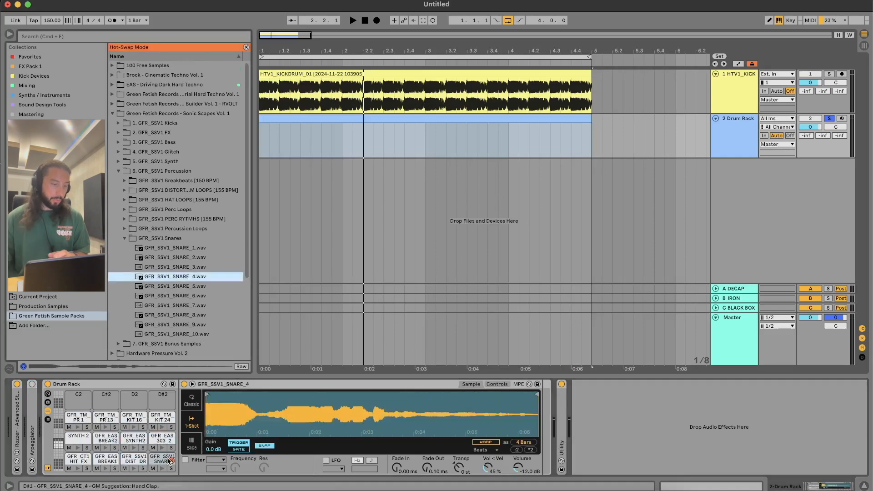
{"action": "left_click", "coordinate": [169, 460]}
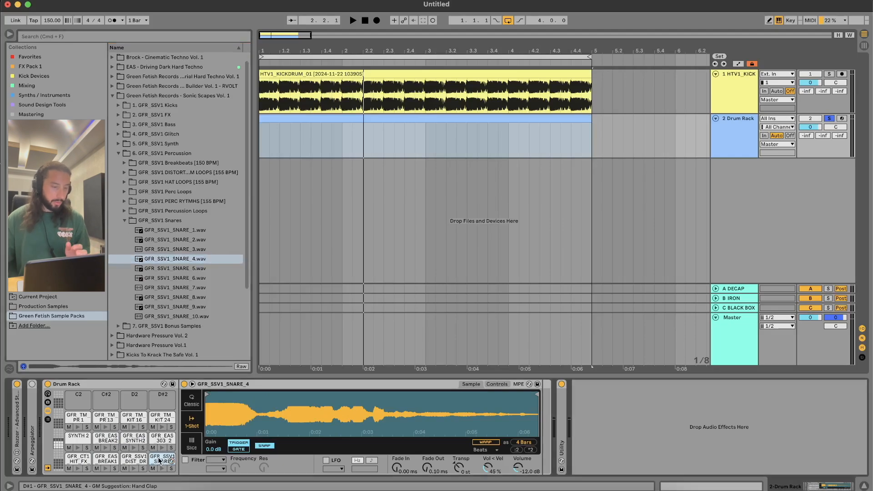
- Enable the filter and the LFO for the GFR_SSV1_SNARE_4 sample
{"action": "left_click", "coordinate": [185, 459]}
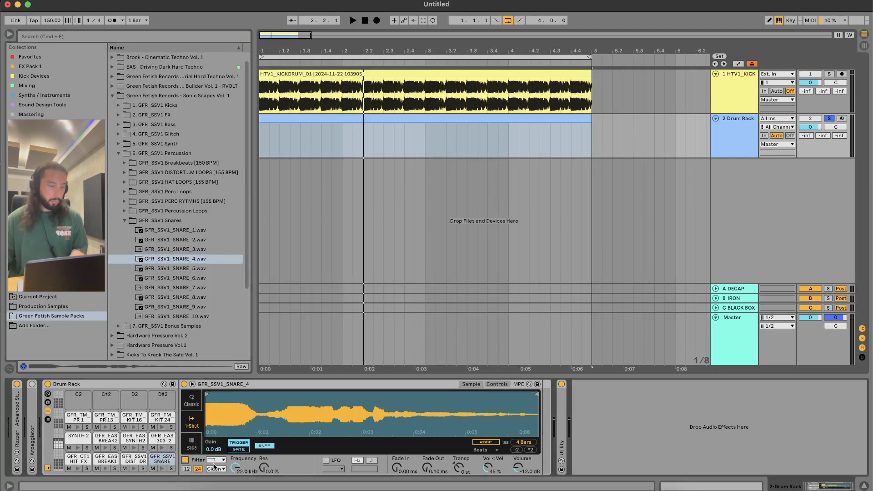
{"action": "left_click", "coordinate": [326, 460]}
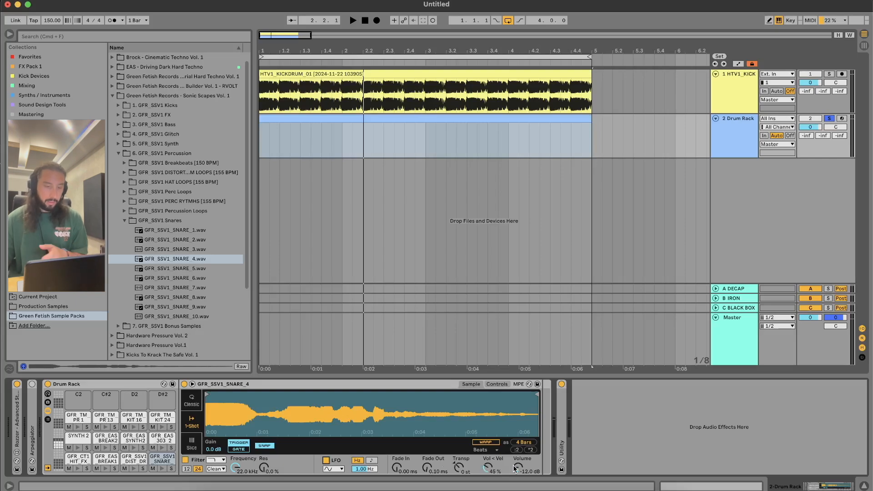
- Try toggling Warp and shifting the start and end markers of the snare sample, restoring each setting
{"action": "left_click", "coordinate": [489, 442]}
{"action": "left_click", "coordinate": [489, 442]}
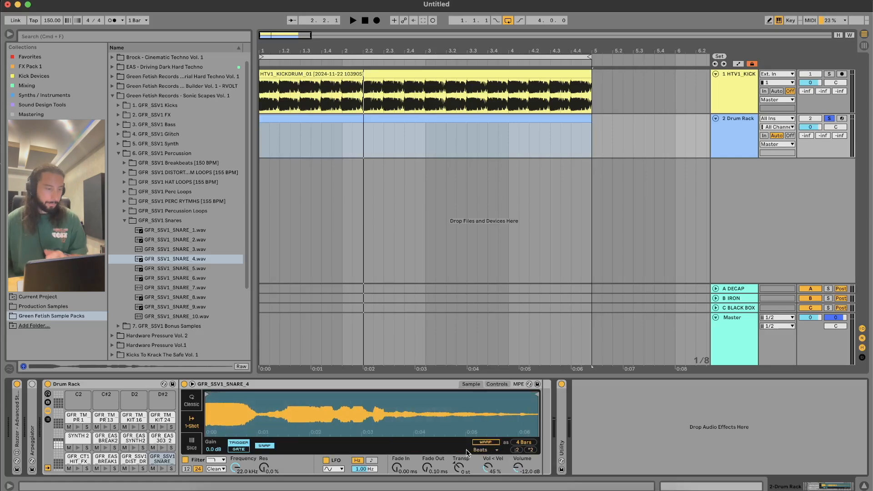
{"action": "mouse_move", "coordinate": [205, 393]}
{"action": "left_mouse_down"}
{"action": "mouse_move", "coordinate": [452, 394]}
{"action": "mouse_move", "coordinate": [319, 393]}
{"action": "left_mouse_up"}
{"action": "left_click_drag", "start_coordinate": [533, 394], "coordinate": [207, 393]}
{"action": "left_click_drag", "start_coordinate": [350, 394], "coordinate": [539, 394]}
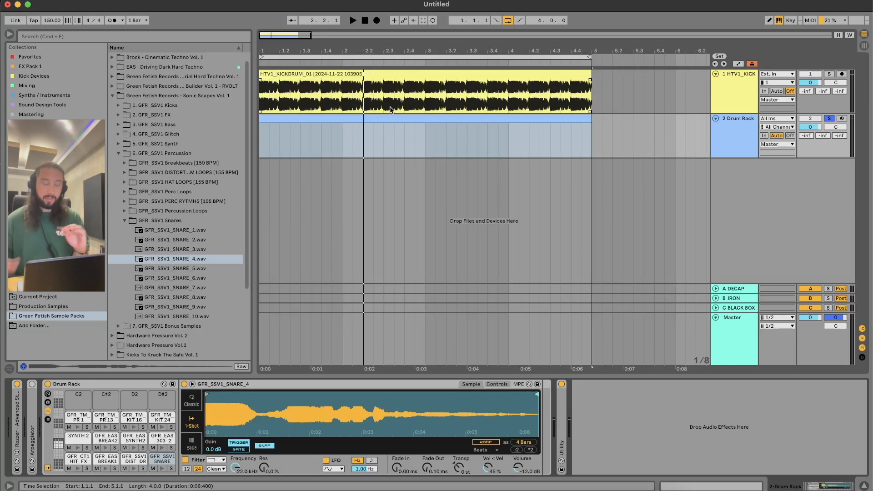
- Select the Drum Rack clip, unfold the Rozzer step sequencer and play the sequence
{"action": "left_click", "coordinate": [390, 120]}
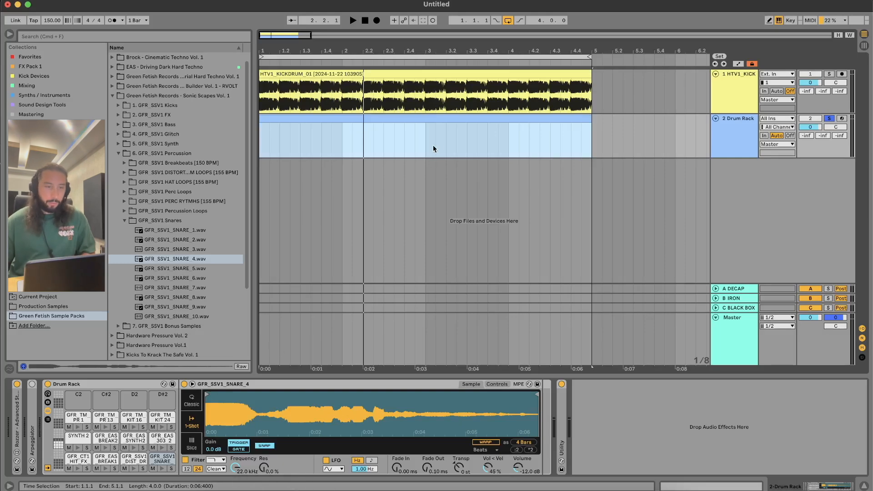
{"action": "double_click", "coordinate": [20, 407]}
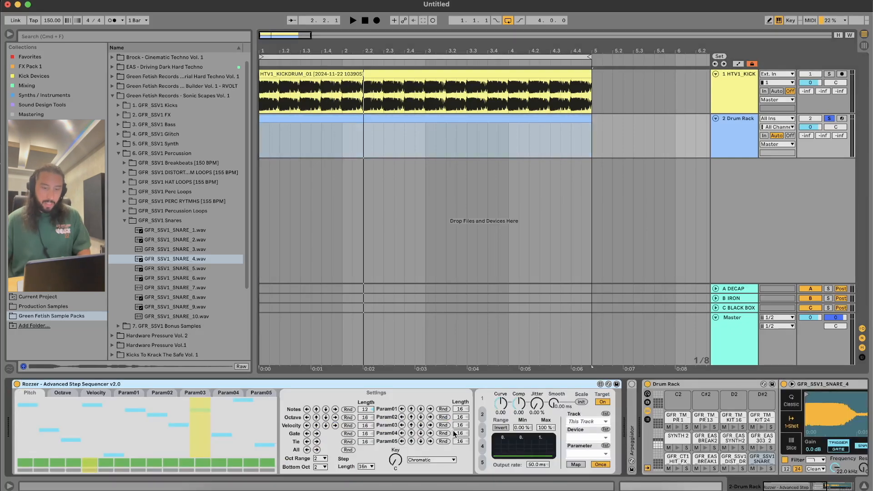
{"action": "key", "text": "space"}
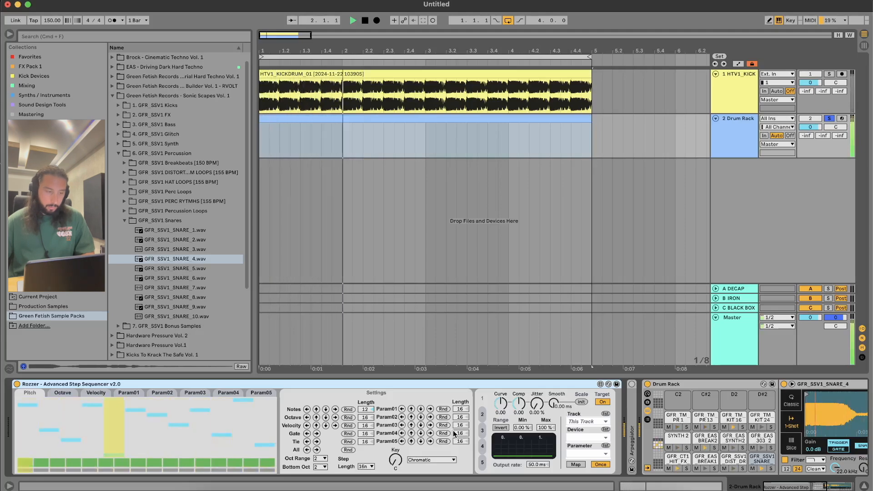
- Set the sequencer's Notes length to 3, unsolo the Drum Rack track and play it together with the kick
{"action": "left_click_drag", "start_coordinate": [368, 412], "coordinate": [368, 427]}
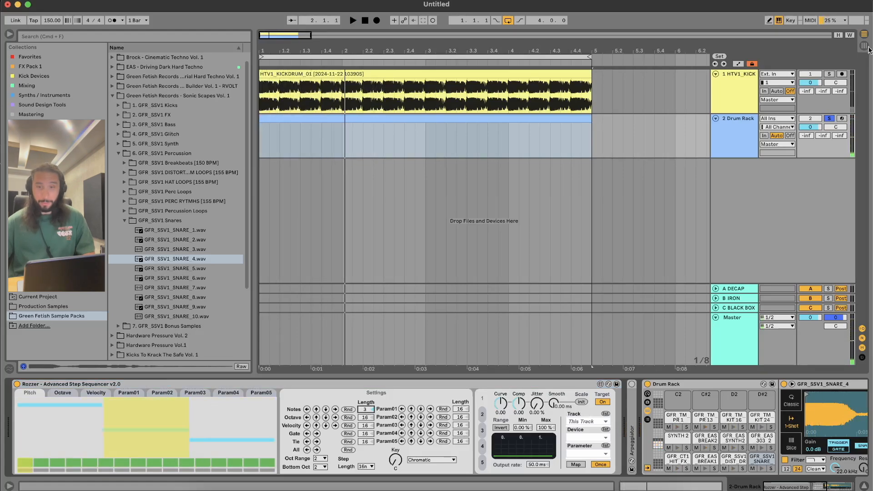
{"action": "left_click", "coordinate": [831, 118]}
{"action": "key", "text": "space"}
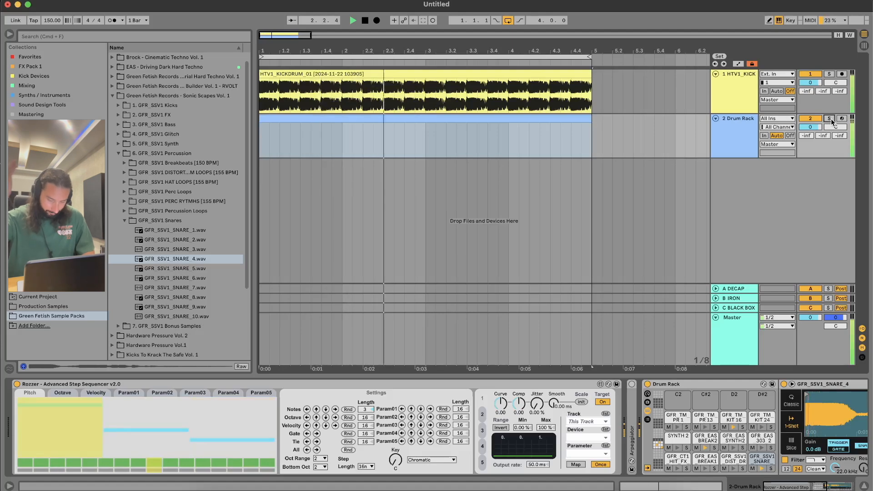
- Try Notes lengths of 5 and 11 during playback, and set the Notes length to 12
{"action": "key", "text": "space"}
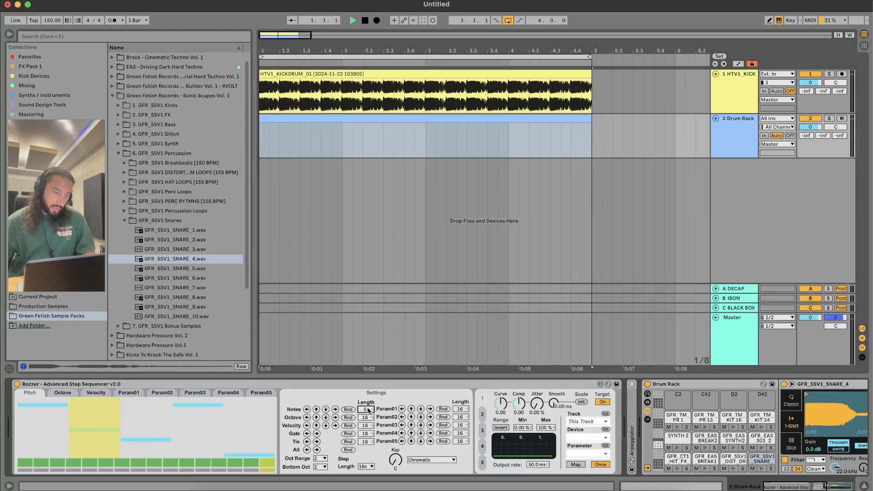
{"action": "key", "text": "space"}
{"action": "mouse_move", "coordinate": [368, 411]}
{"action": "left_mouse_down"}
{"action": "mouse_move", "coordinate": [368, 394]}
{"action": "mouse_move", "coordinate": [368, 402]}
{"action": "left_mouse_up"}
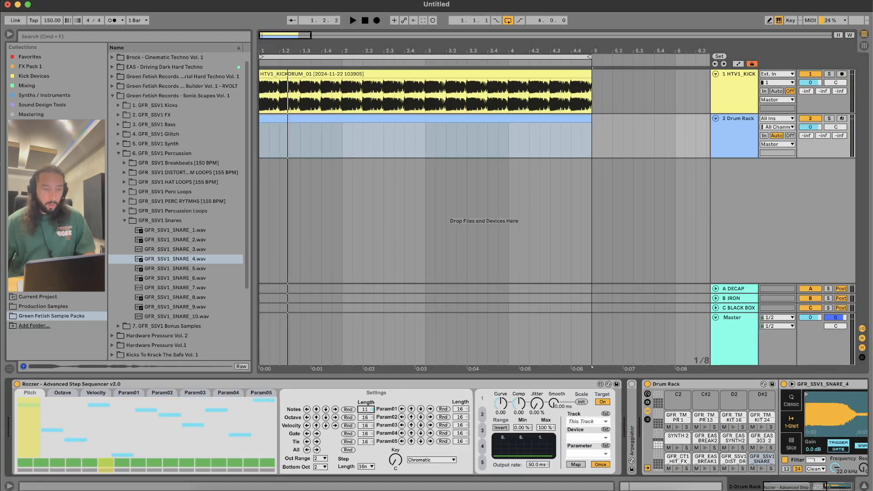
{"action": "key", "text": "space"}
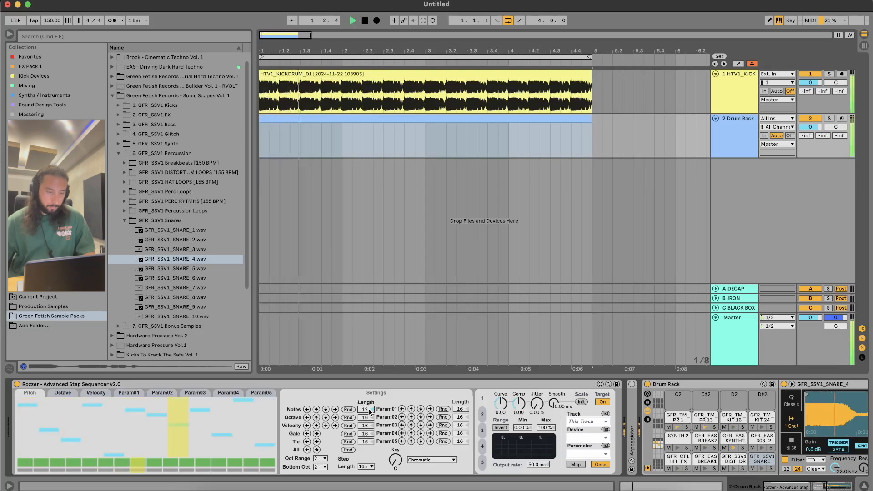
{"action": "key", "text": "space"}
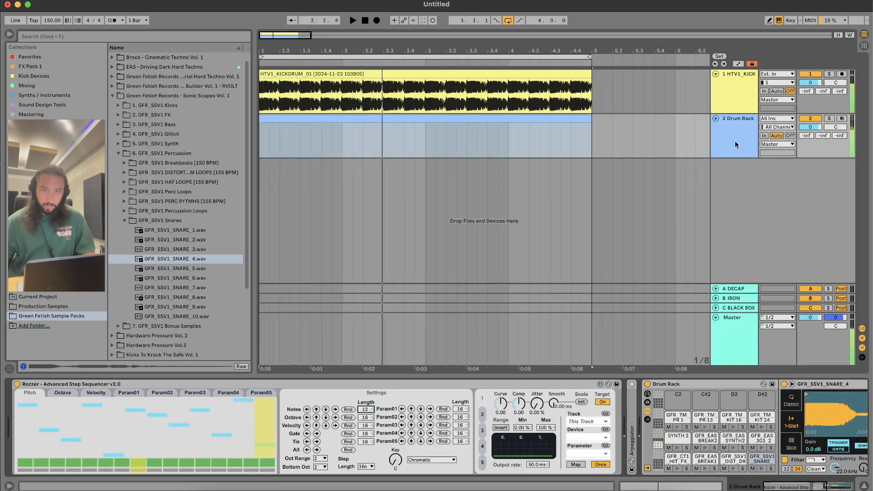
- Mute the kick track and randomise the sequencer's notes while auditioning the Drum Rack alone
{"action": "left_click", "coordinate": [818, 72]}
{"action": "key", "text": "space"}
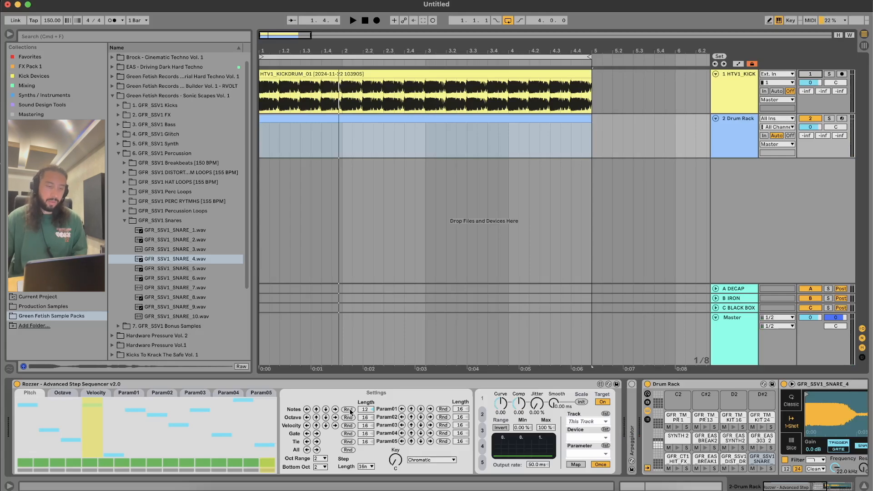
{"action": "key", "text": "space"}
{"action": "left_click", "coordinate": [350, 410]}
{"action": "key", "text": "space"}
{"action": "key", "text": "space"}
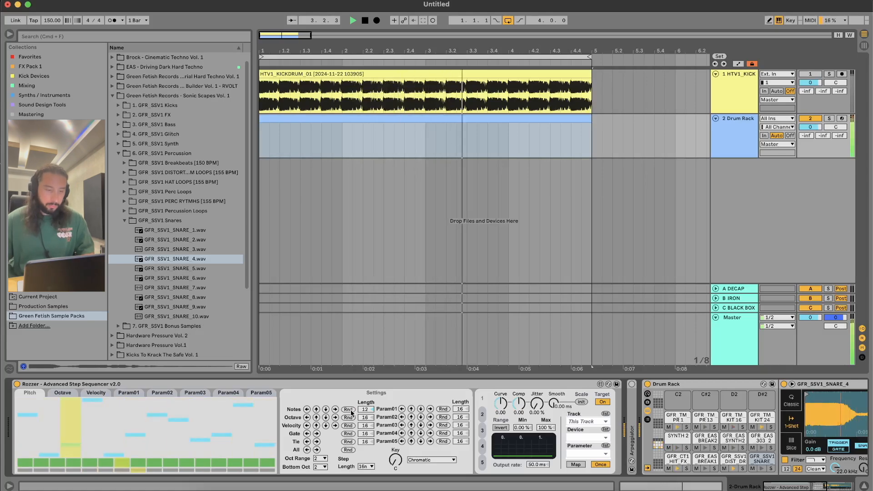
- Try disabling several gate steps of the sequencer during playback, and re-enable all of them
{"action": "key", "text": "space"}
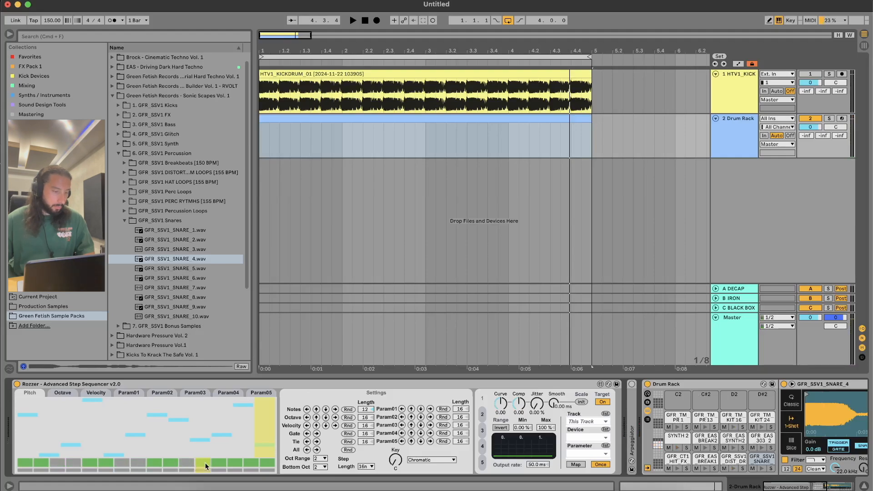
{"action": "key", "text": "space"}
{"action": "left_click", "coordinate": [250, 462]}
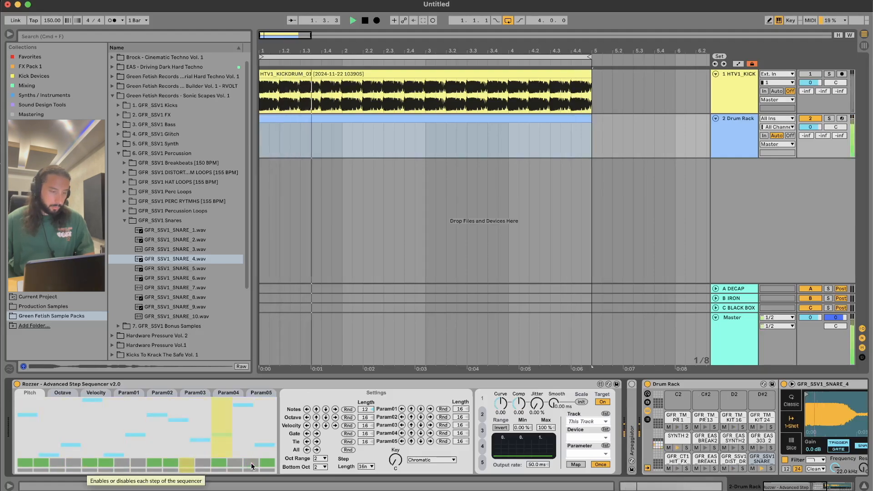
{"action": "key", "text": "space"}
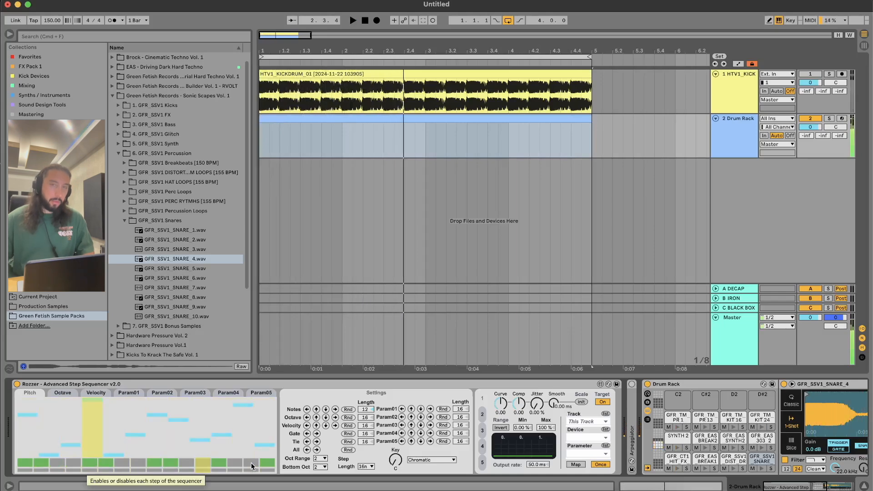
{"action": "left_click_drag", "start_coordinate": [251, 462], "coordinate": [56, 461]}
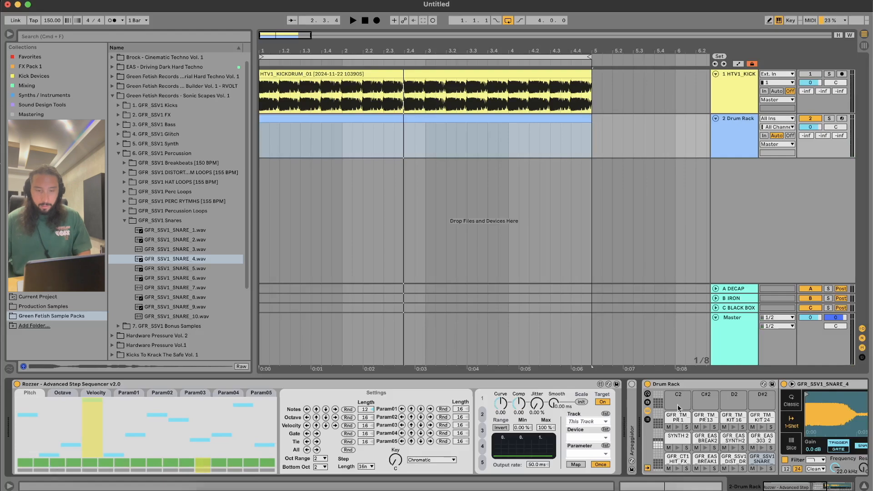
- Solo the GFR_SSV1_SNARE pad in the Drum Rack to audition it, and turn its solo off again
{"action": "scroll", "coordinate": [709, 423], "scroll_direction": "right", "scroll_amount": 2}
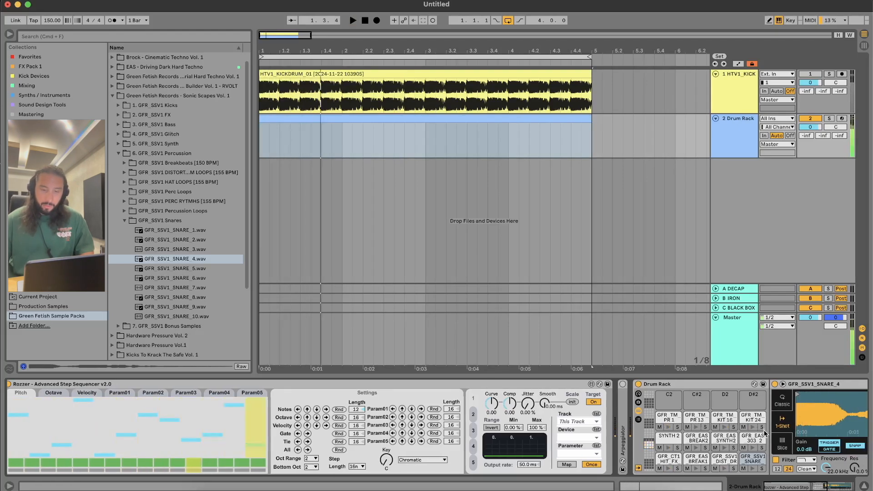
{"action": "key", "text": "space"}
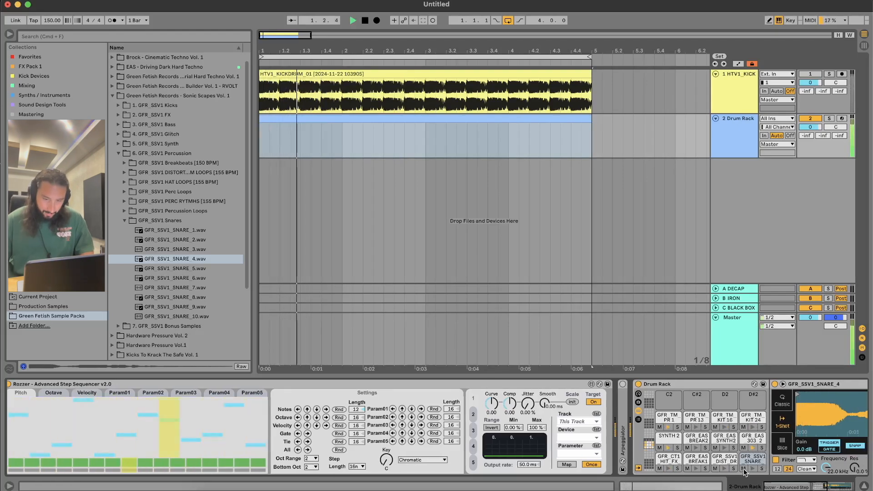
{"action": "left_click", "coordinate": [761, 469]}
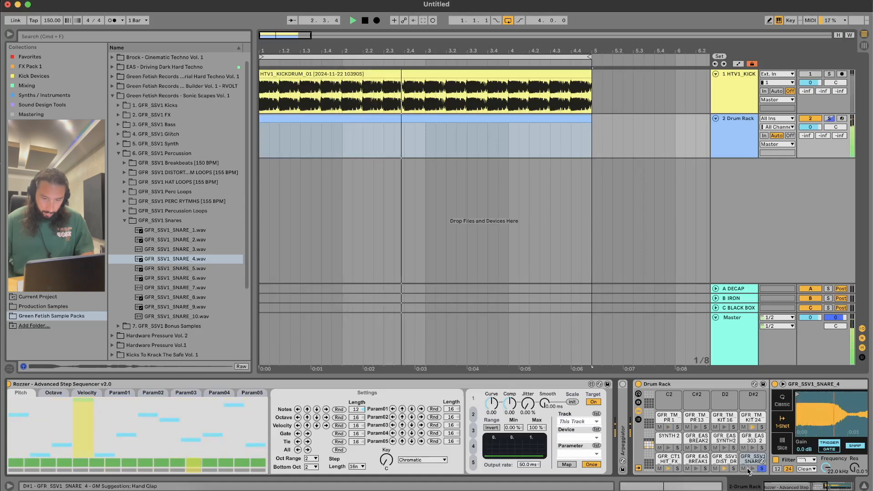
{"action": "key", "text": "space"}
{"action": "left_click", "coordinate": [762, 469]}
- Mute the GFR_SSV1_SNARE and GFR_EAS 303_2 pads in the Drum Rack while auditioning the sequence
{"action": "key", "text": "space"}
{"action": "key", "text": "space"}
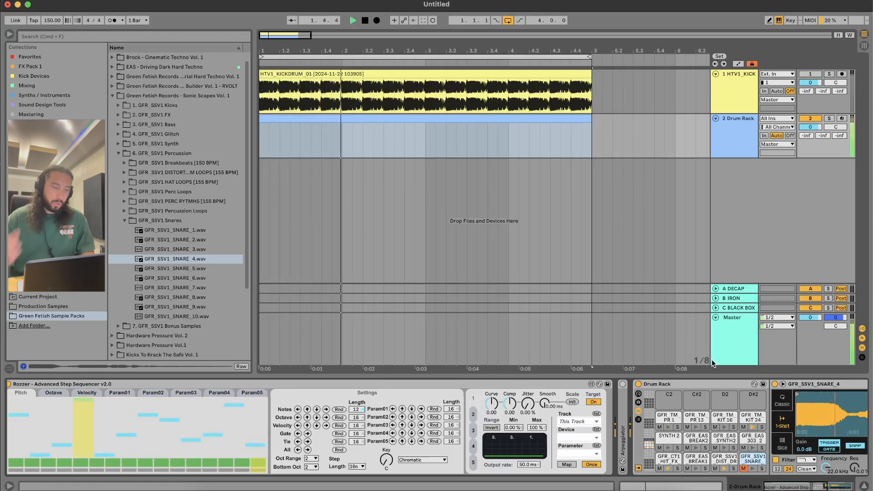
{"action": "key", "text": "space"}
{"action": "key", "text": "space"}
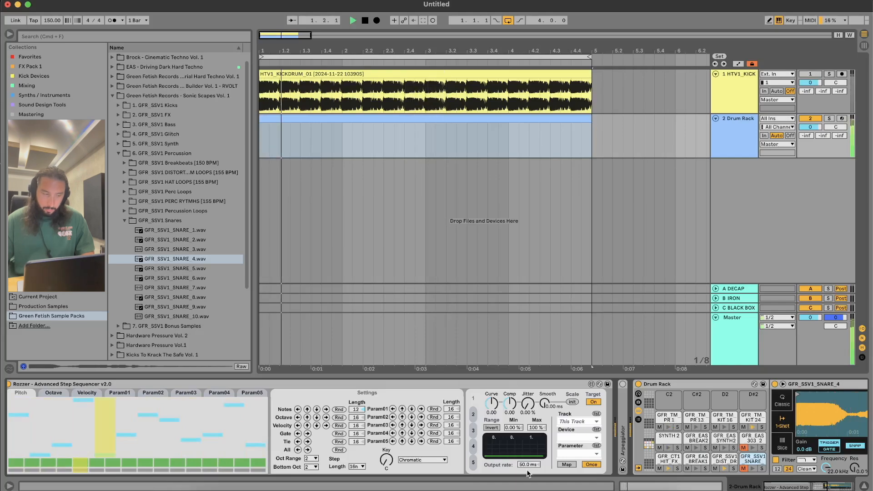
- Randomise the sequencer's notes three times while listening, and mute the GFR_TM PR 1 pad
{"action": "left_click", "coordinate": [339, 410]}
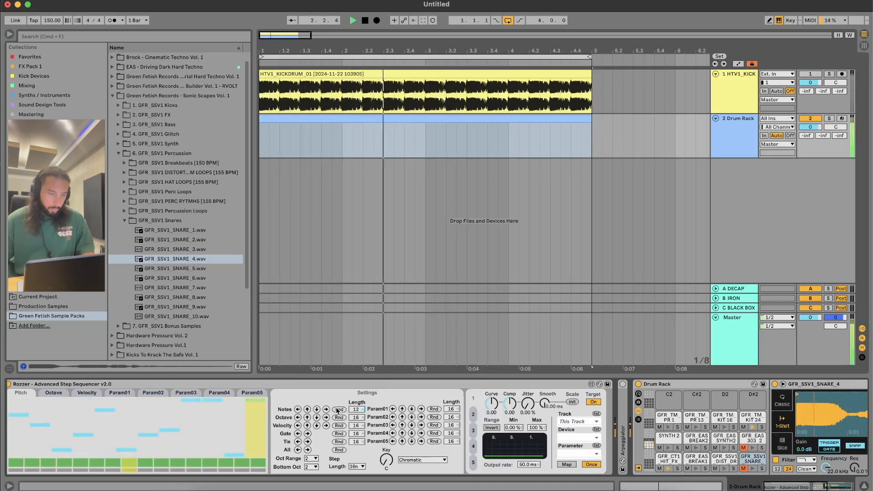
{"action": "left_click", "coordinate": [337, 409]}
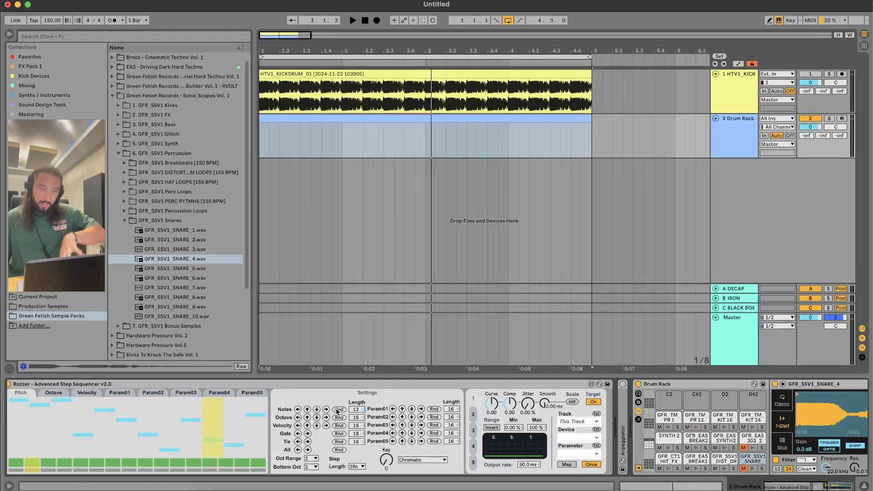
{"action": "left_click", "coordinate": [336, 408]}
{"action": "key", "text": "space"}
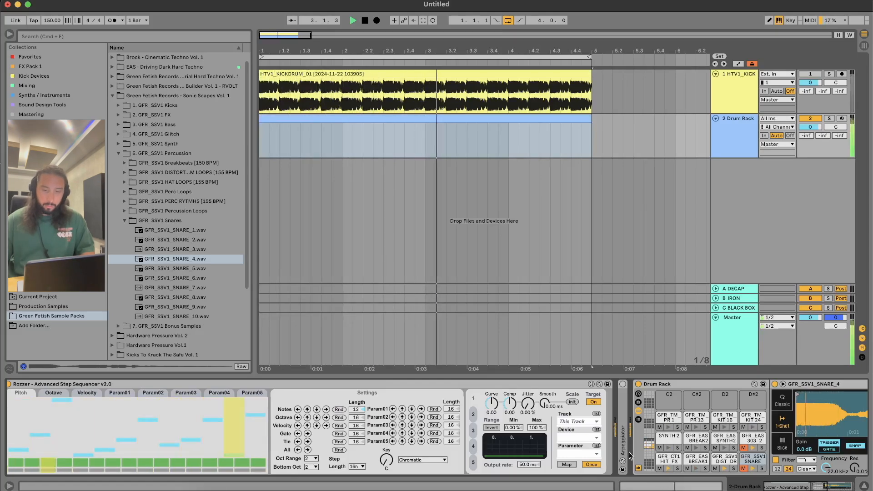
{"action": "left_click", "coordinate": [659, 426]}
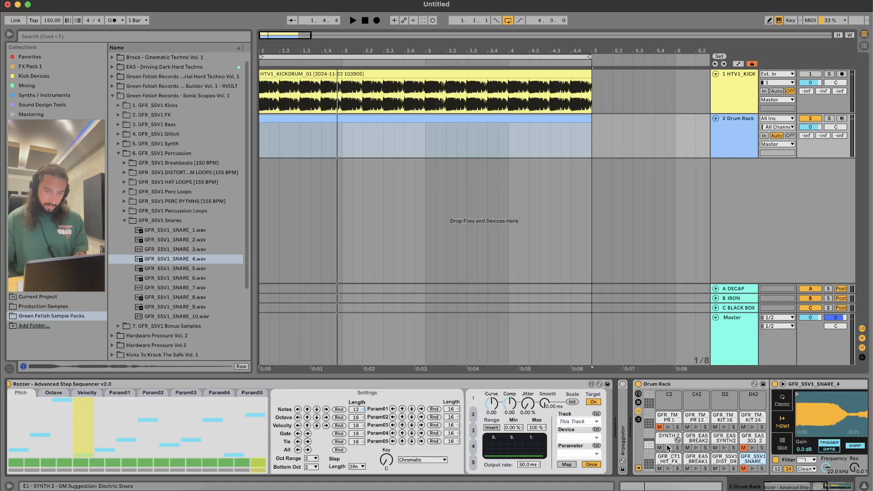
- Solo the GFR_CT1_HIT_FX pad in the Drum Rack while auditioning the sequence, and open up its sample settings
{"action": "key", "text": "space"}
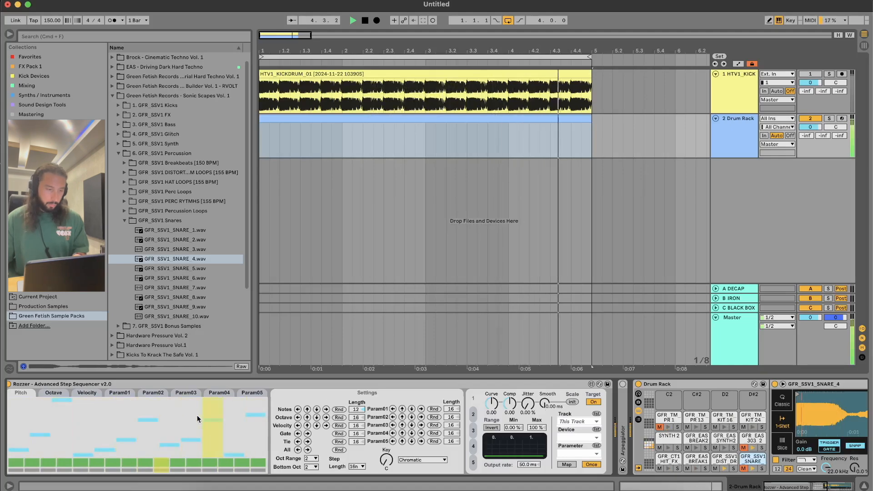
{"action": "left_click", "coordinate": [702, 466]}
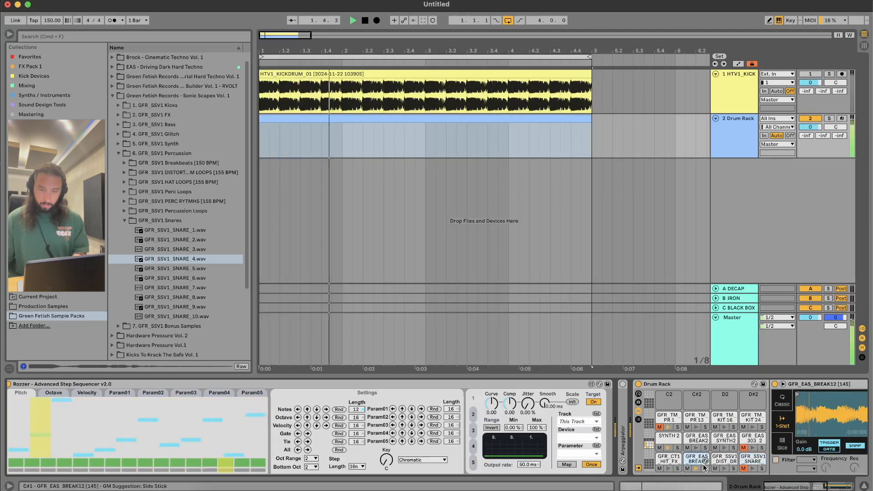
{"action": "left_click", "coordinate": [676, 468]}
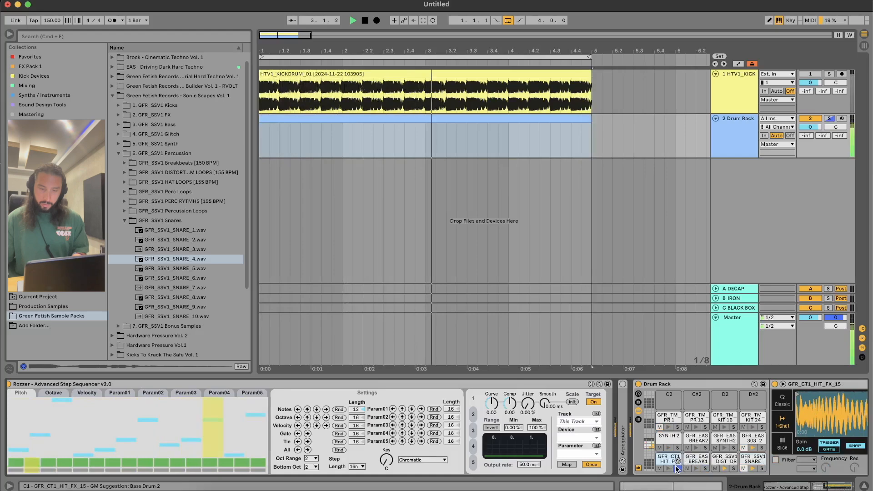
{"action": "scroll", "coordinate": [672, 460], "scroll_direction": "right", "scroll_amount": 3}
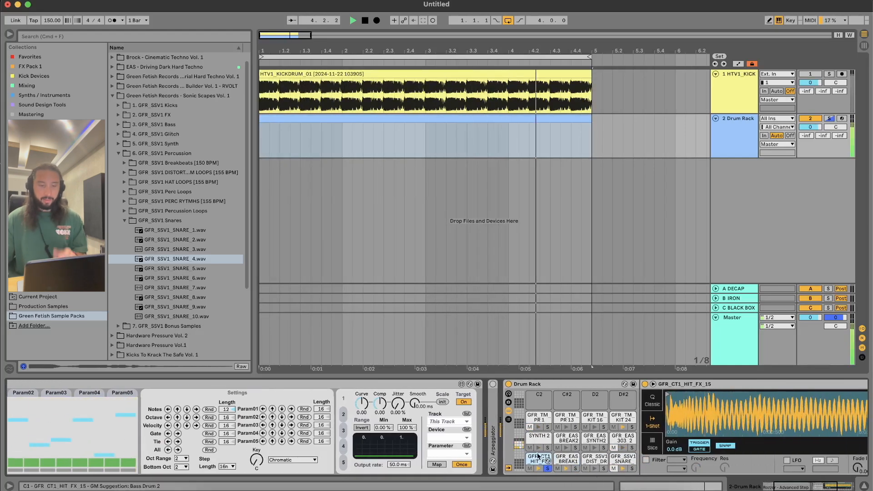
{"action": "left_click", "coordinate": [548, 468]}
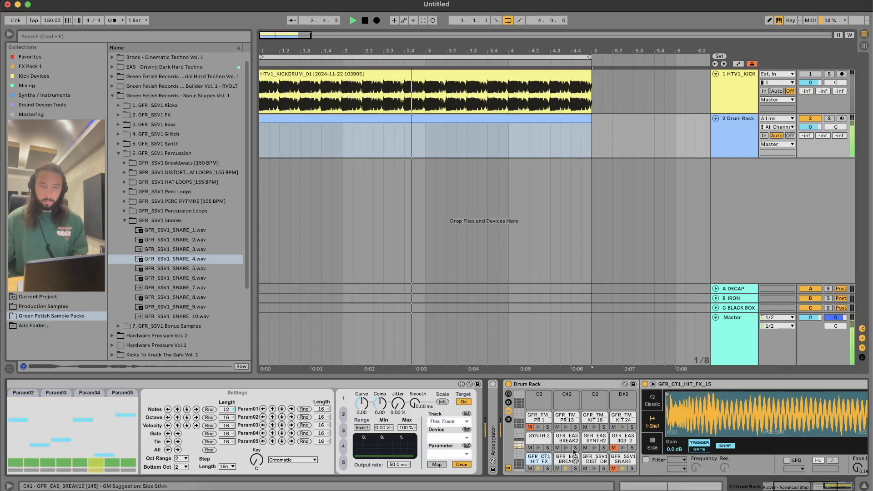
{"action": "left_click", "coordinate": [548, 468]}
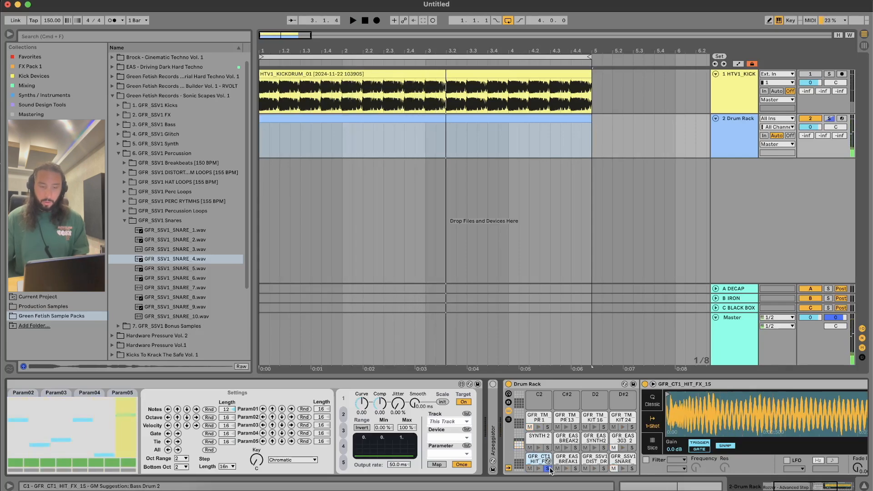
{"action": "scroll", "coordinate": [705, 404], "scroll_direction": "right", "scroll_amount": 5}
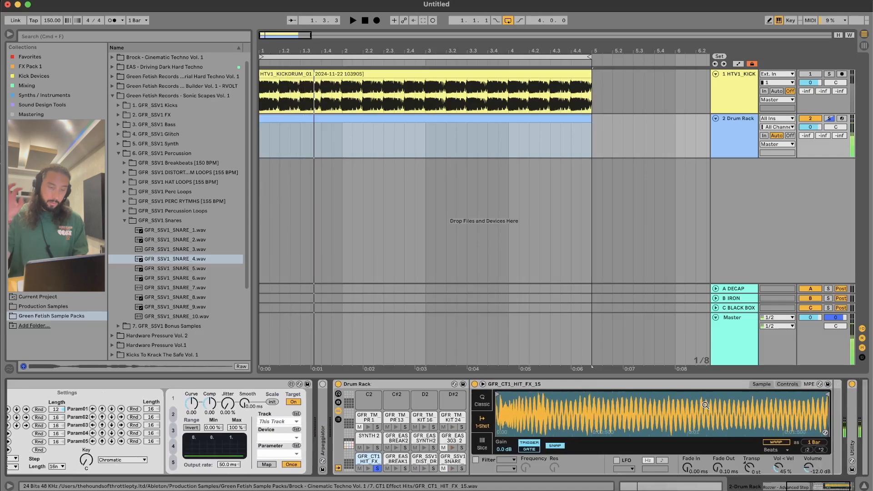
- Try a later start point for the GFR_CT1_HIT_FX_15 sample and a transposition of -19 st during playback
{"action": "key", "text": "space"}
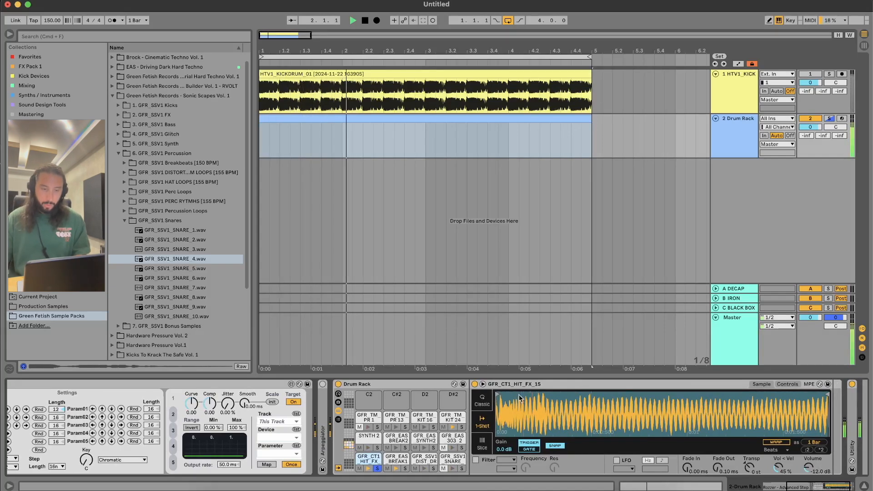
{"action": "mouse_move", "coordinate": [496, 394]}
{"action": "left_mouse_down"}
{"action": "mouse_move", "coordinate": [548, 394]}
{"action": "mouse_move", "coordinate": [540, 393]}
{"action": "left_mouse_up"}
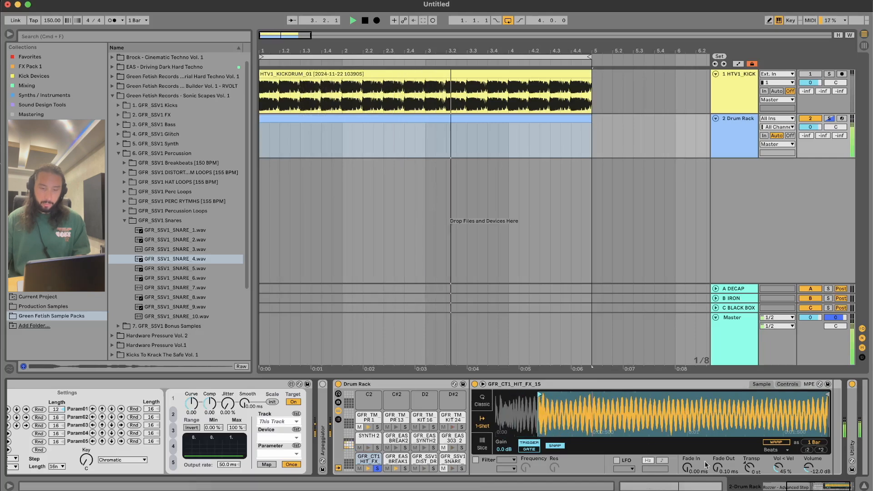
{"action": "left_click_drag", "start_coordinate": [748, 467], "coordinate": [748, 470]}
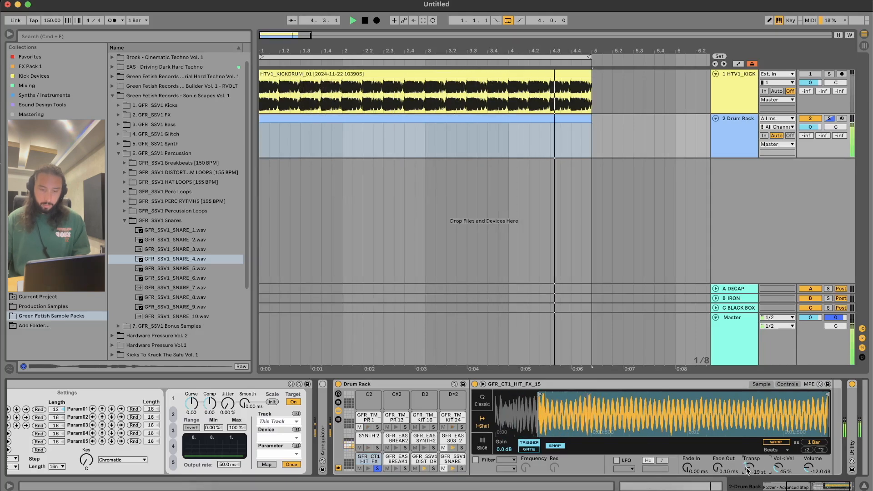
- Enable the filter on the GFR_CT1_HIT_FX_15 sample with the MS2 circuit and a drive of 6.29 dB
{"action": "left_click", "coordinate": [510, 468]}
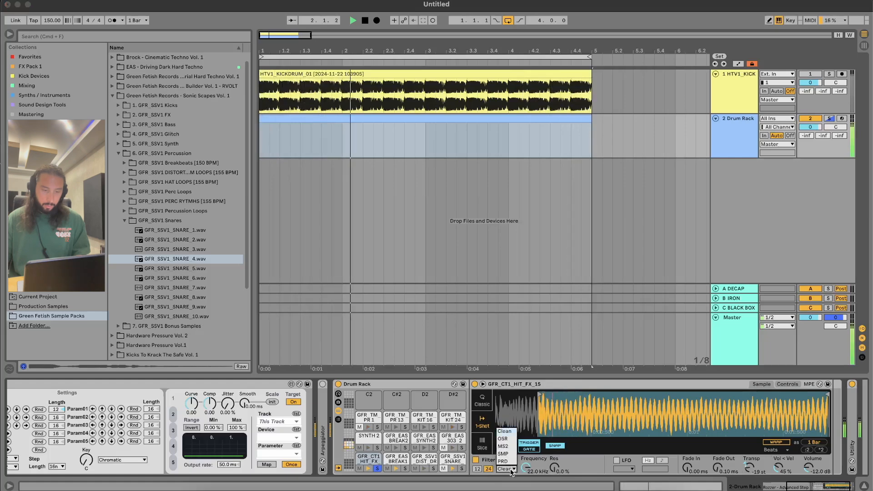
{"action": "left_click", "coordinate": [503, 446]}
{"action": "left_click_drag", "start_coordinate": [578, 468], "coordinate": [578, 462]}
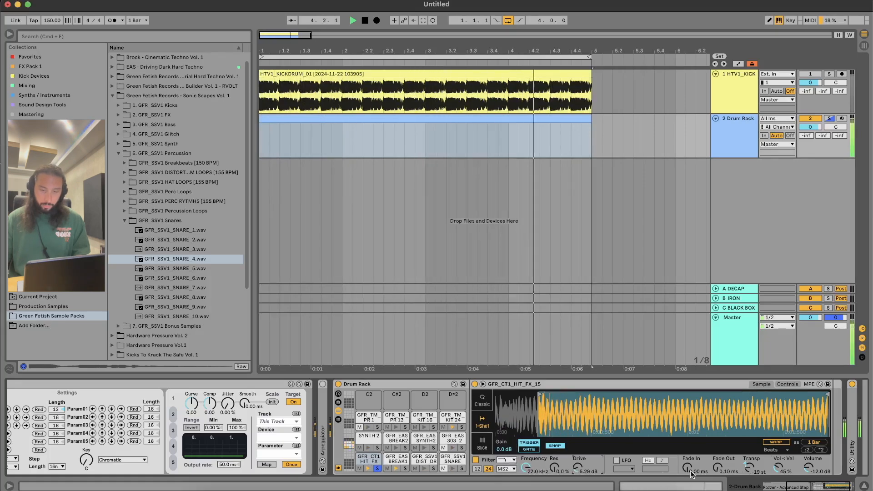
- Try transposing the GFR_CT1_HIT_FX_15 sample to +13 st and shifting its start point further into the waveform
{"action": "left_click_drag", "start_coordinate": [746, 467], "coordinate": [746, 455]}
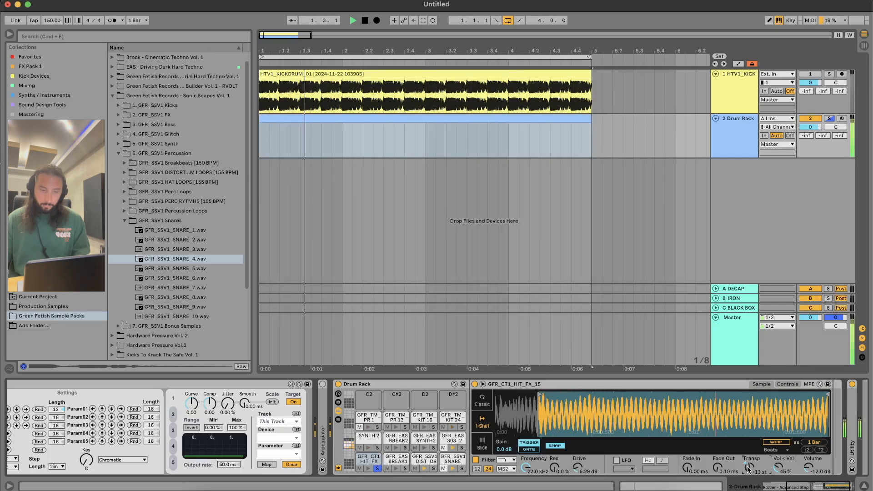
{"action": "left_click_drag", "start_coordinate": [540, 395], "coordinate": [614, 400]}
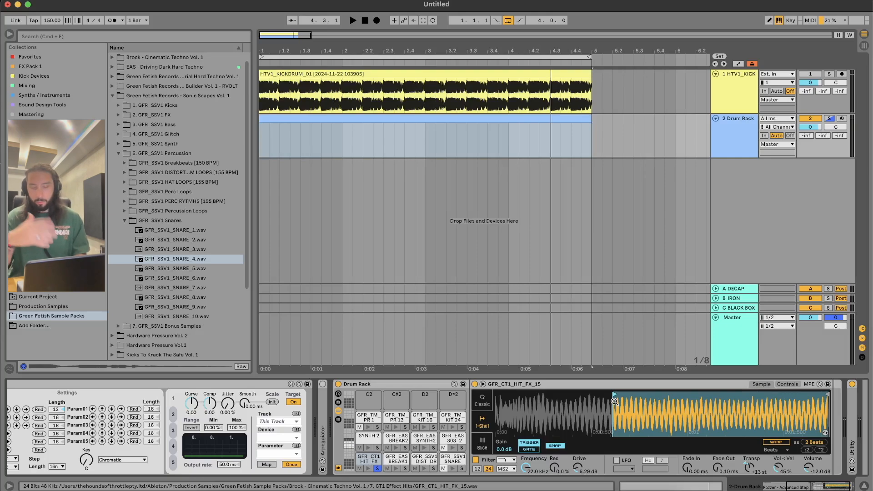
{"action": "key", "text": "space"}
{"action": "mouse_move", "coordinate": [614, 400]}
{"action": "left_mouse_down"}
{"action": "mouse_move", "coordinate": [695, 399]}
{"action": "mouse_move", "coordinate": [571, 398]}
{"action": "left_mouse_up"}
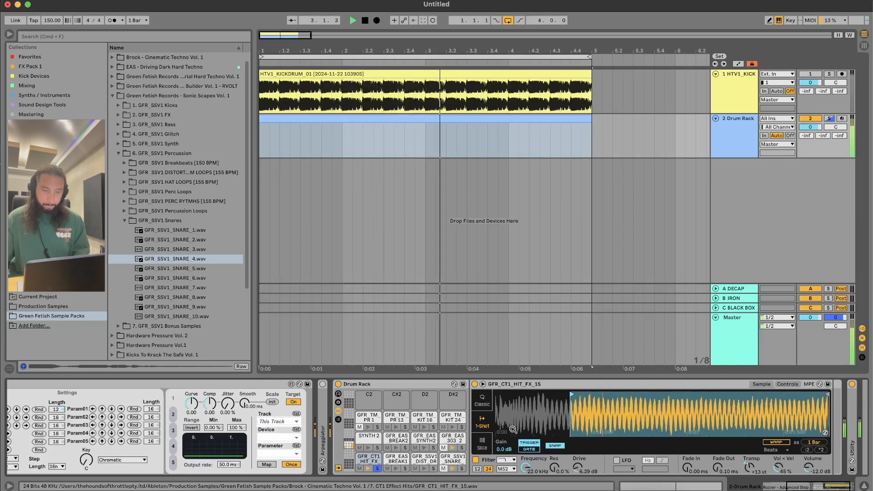
- Try Slice mode on the GFR_CT1_HIT_FX_15 sample, move its start point back to the beginning and return to 1-Shot mode
{"action": "left_click", "coordinate": [482, 442]}
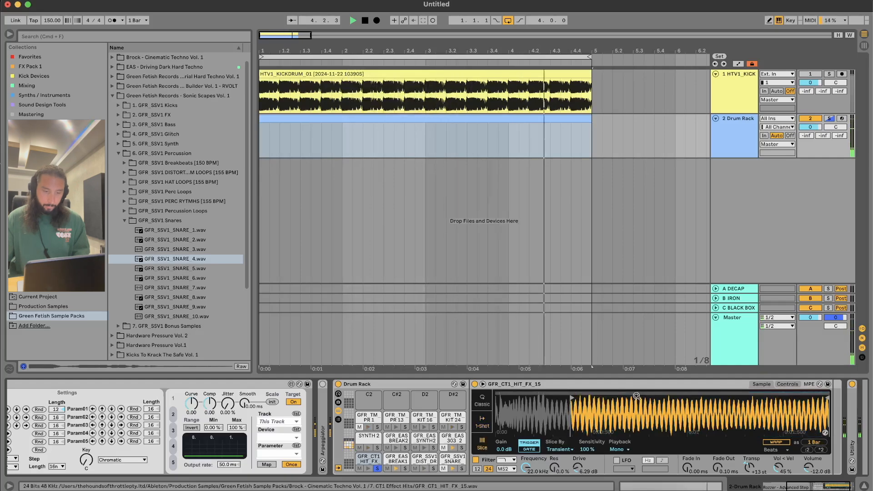
{"action": "left_click_drag", "start_coordinate": [572, 398], "coordinate": [495, 398]}
{"action": "left_click", "coordinate": [482, 422]}
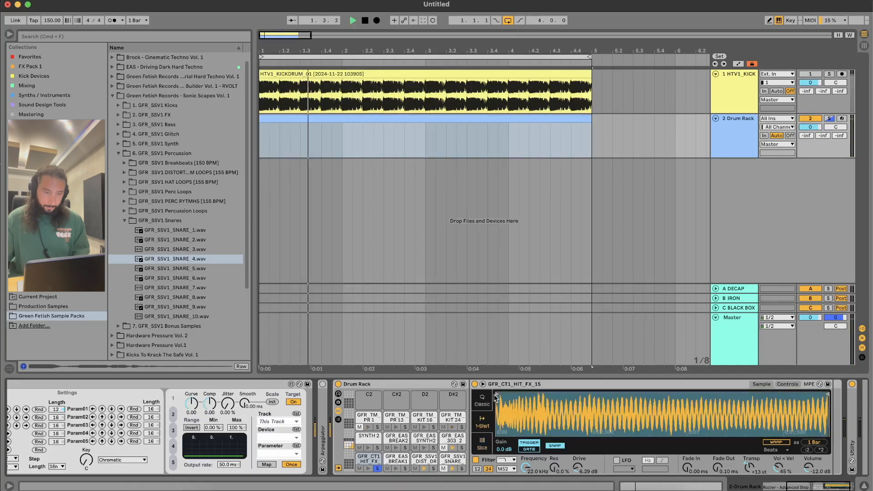
- Set the GFR_CT1_HIT_FX_15 sample's filter drive to 16.2 dB, volume to -19.4 dB and transposition to -10 st
{"action": "left_click_drag", "start_coordinate": [578, 468], "coordinate": [578, 440]}
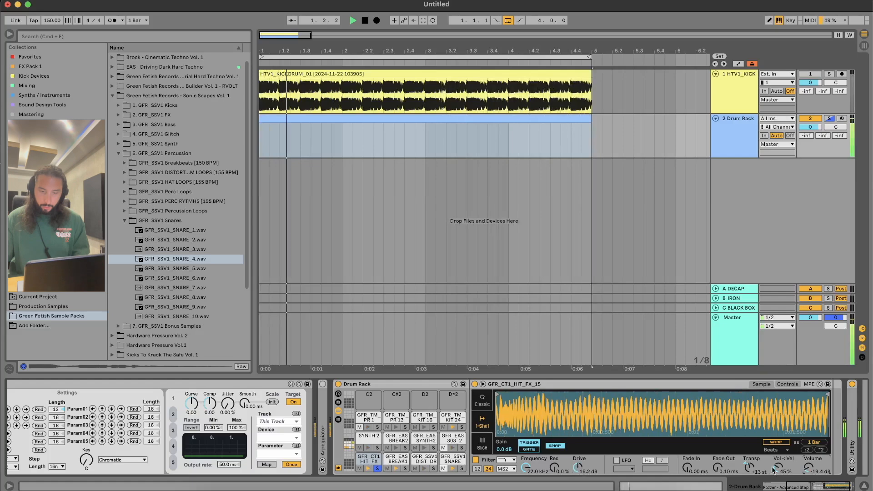
{"action": "left_click_drag", "start_coordinate": [751, 469], "coordinate": [752, 462]}
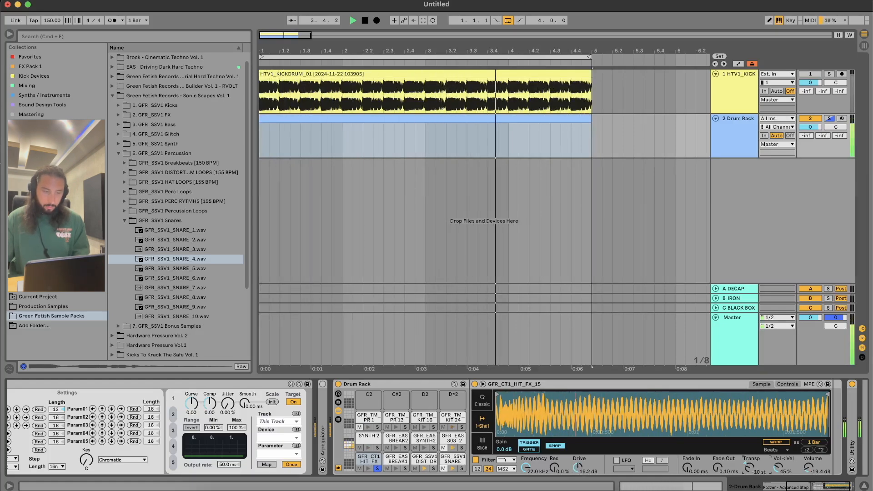
- Add solos on the SYNTH 2, GFR_TM KIT 16 and GFR_EAS 303_2 pads to audition them, and turn all pad solos off
{"action": "left_click", "coordinate": [377, 447]}
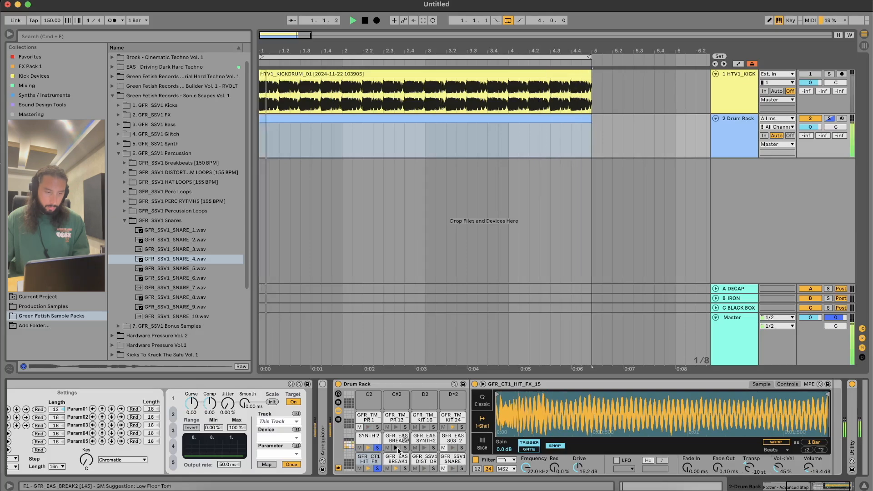
{"action": "left_click", "coordinate": [433, 427]}
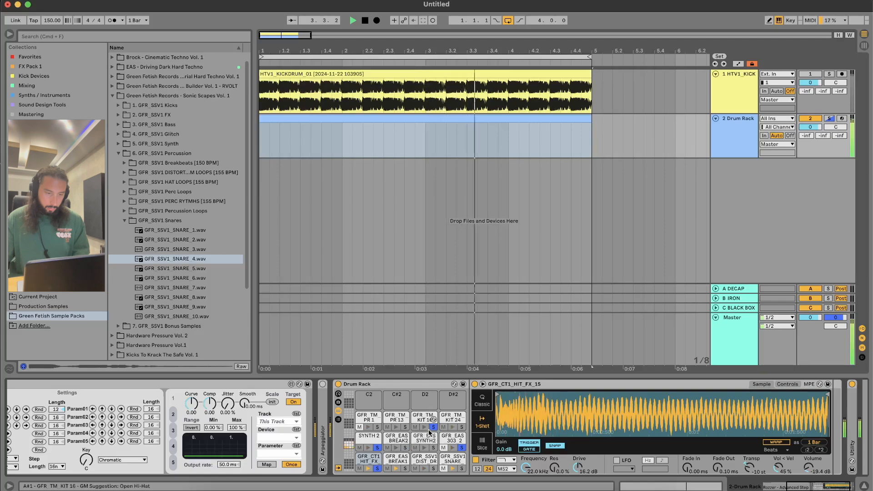
{"action": "left_click", "coordinate": [460, 446]}
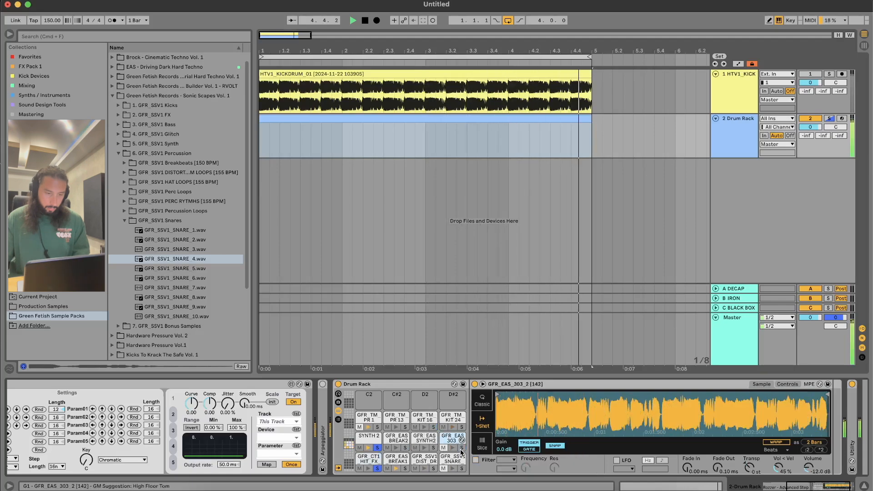
{"action": "left_click", "coordinate": [377, 448]}
{"action": "left_click", "coordinate": [378, 468]}
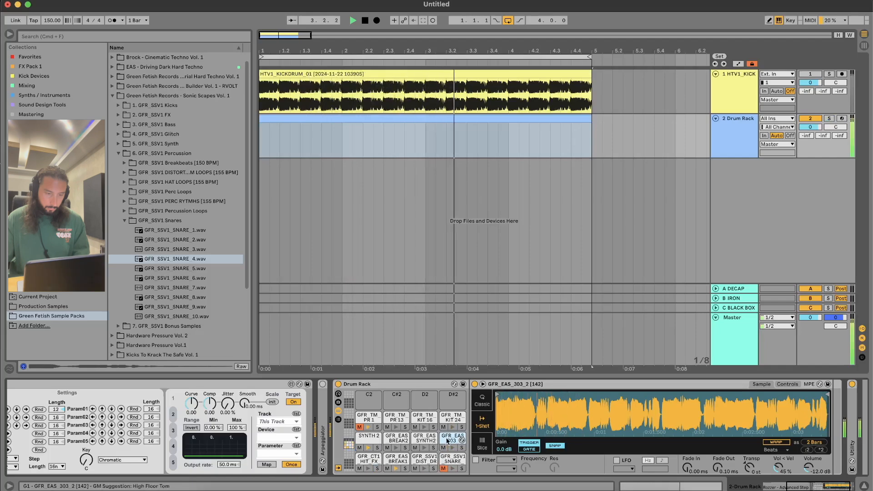
- Solo the GFR_EAS 303_2 pad and trim its sample to one short section near the start of the waveform
{"action": "key", "text": "space"}
{"action": "left_click_drag", "start_coordinate": [827, 395], "coordinate": [517, 399]}
{"action": "key", "text": "space"}
{"action": "key", "text": "space"}
{"action": "key", "text": "space"}
{"action": "mouse_move", "coordinate": [513, 395]}
{"action": "left_mouse_down"}
{"action": "mouse_move", "coordinate": [529, 395]}
{"action": "mouse_move", "coordinate": [522, 396]}
{"action": "left_mouse_up"}
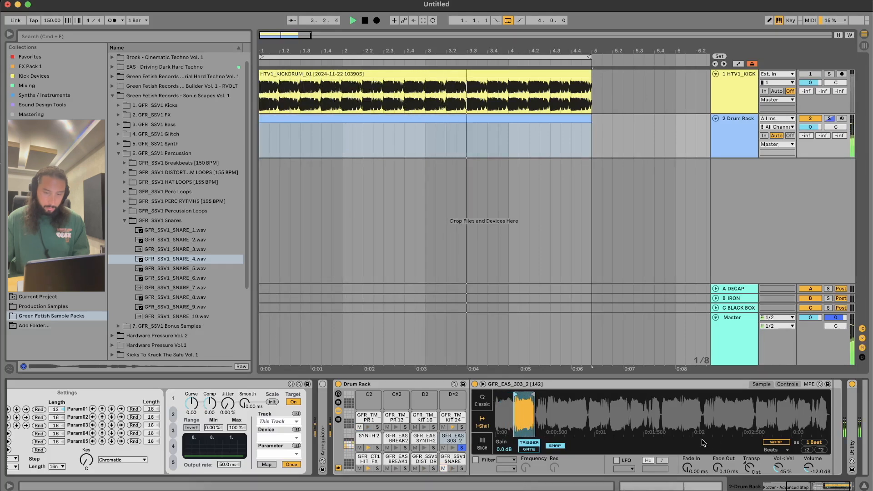
- Turn off the GFR_EAS 303_2 pad's solo and transpose its sample to +2 st while auditioning it in the sequence
{"action": "key", "text": "space"}
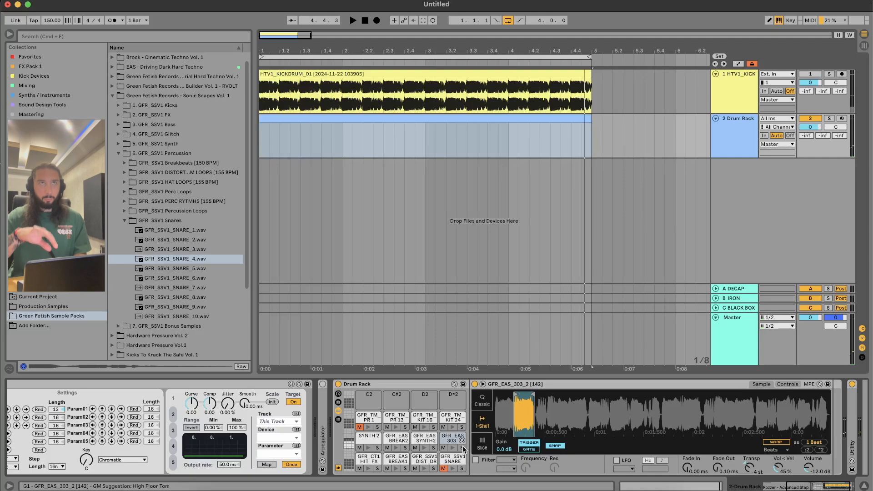
{"action": "key", "text": "space"}
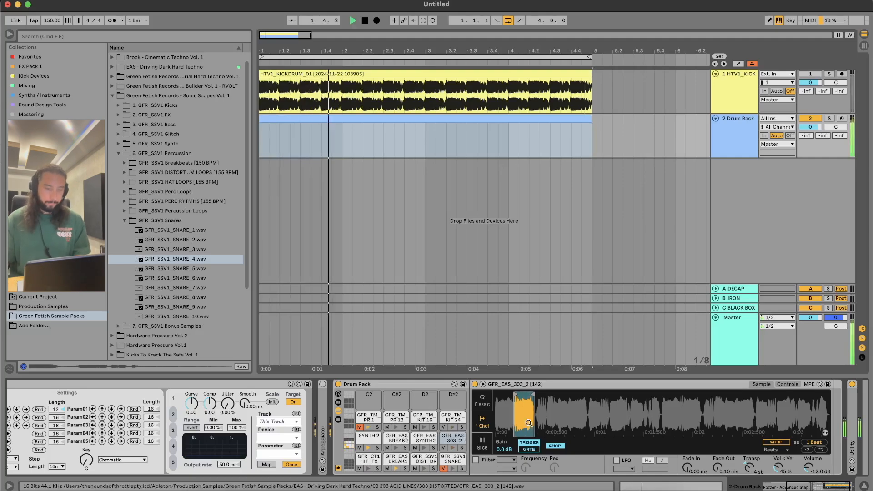
{"action": "key", "text": "space"}
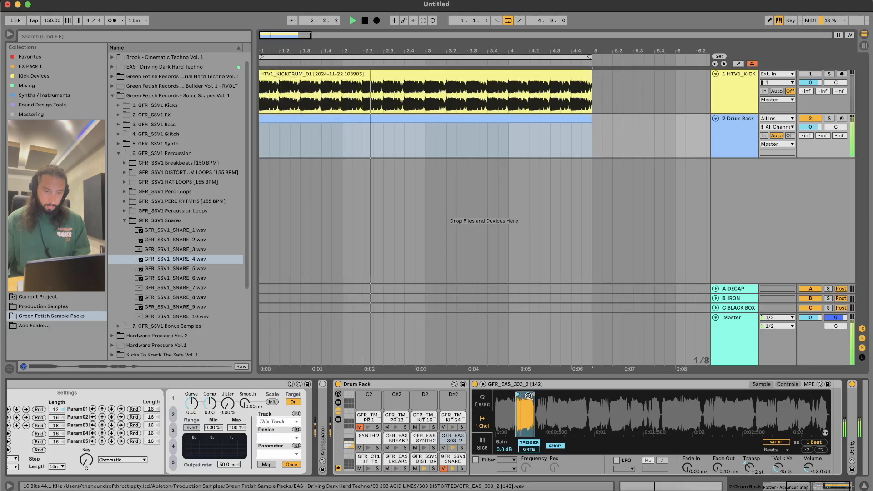
- Randomise the sequencer's notes twice while listening, and mute the SYNTH 2 pad in the Drum Rack
{"action": "scroll", "coordinate": [214, 434], "scroll_direction": "left", "scroll_amount": 8}
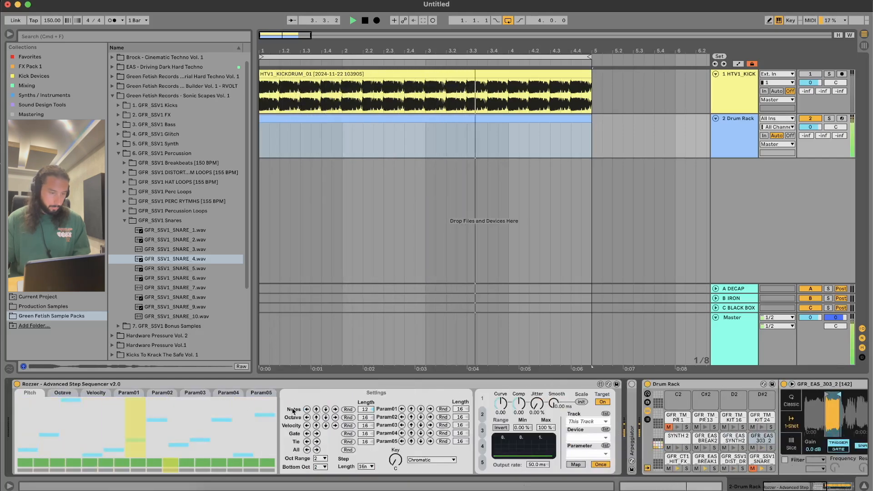
{"action": "left_click", "coordinate": [349, 410]}
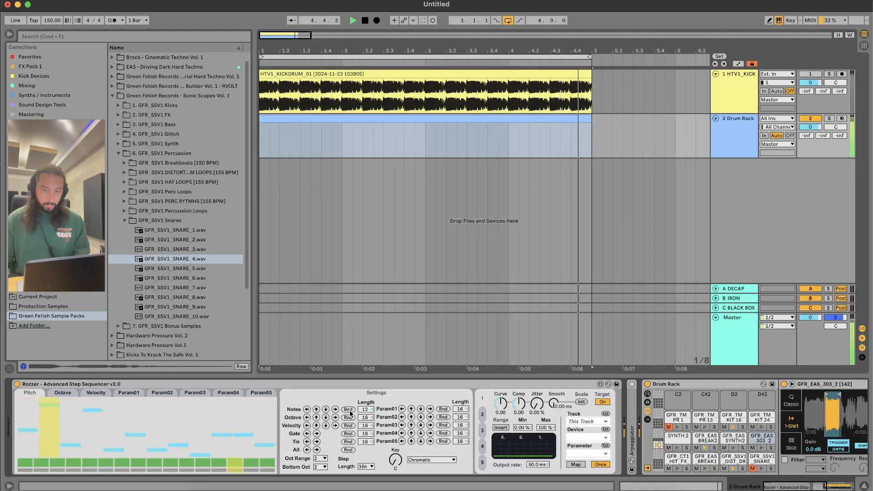
{"action": "left_click", "coordinate": [350, 410]}
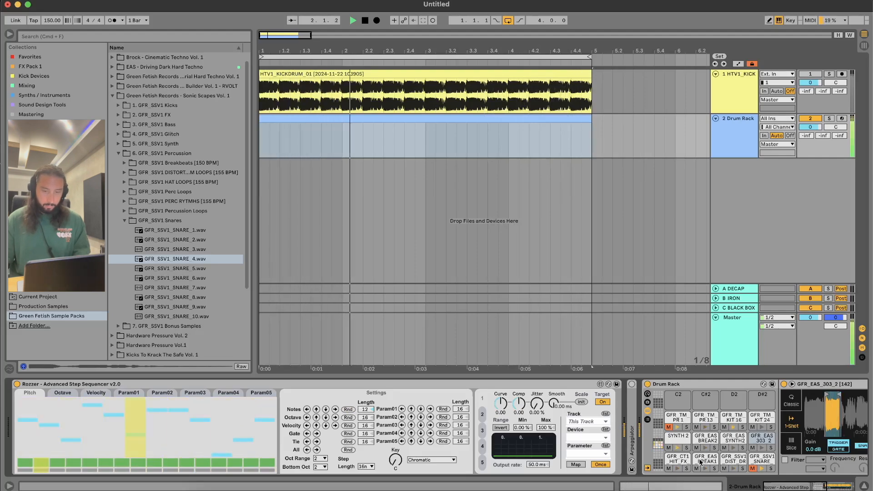
{"action": "left_click", "coordinate": [669, 447]}
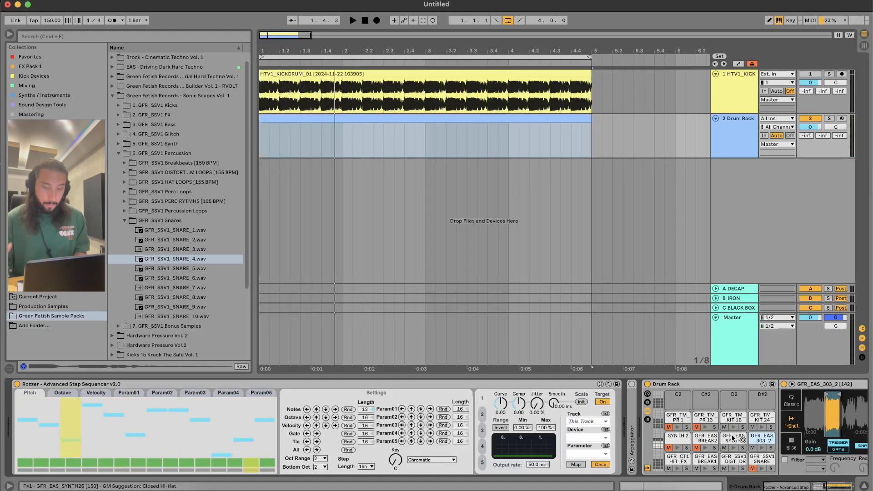
- Mute the GFR_EAS 303_2 pad during playback and reactivate the HTV1_KICK track to hear the percussion with the kick
{"action": "scroll", "coordinate": [675, 442], "scroll_direction": "right", "scroll_amount": 2}
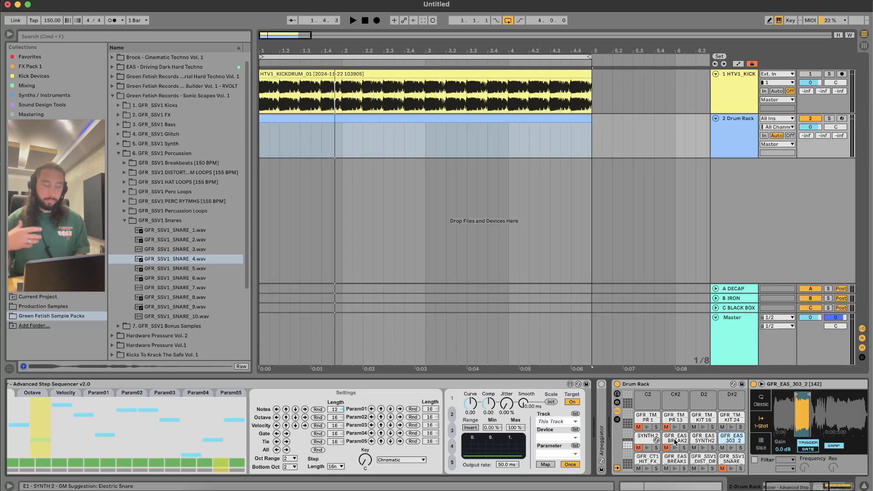
{"action": "key", "text": "space"}
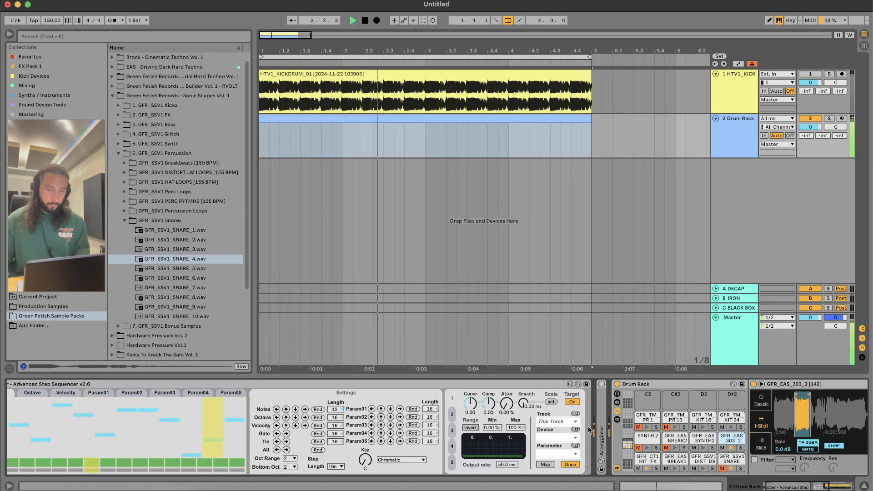
{"action": "left_click", "coordinate": [721, 447]}
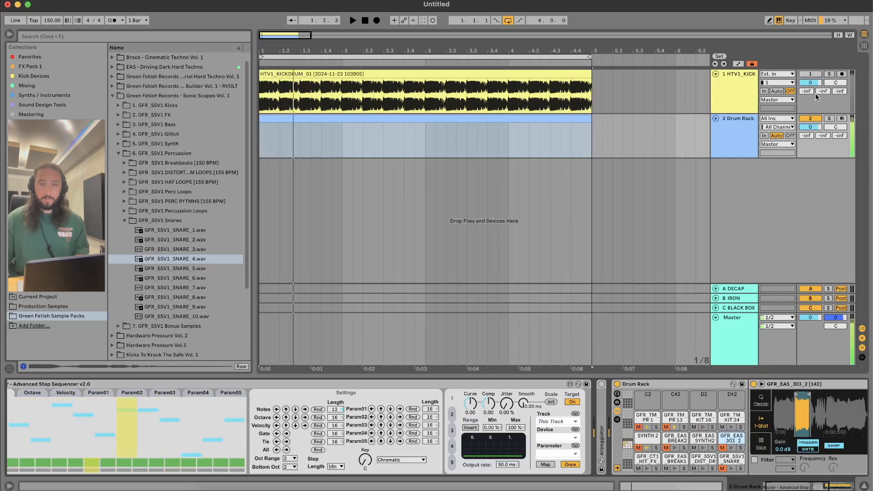
{"action": "left_click", "coordinate": [810, 73]}
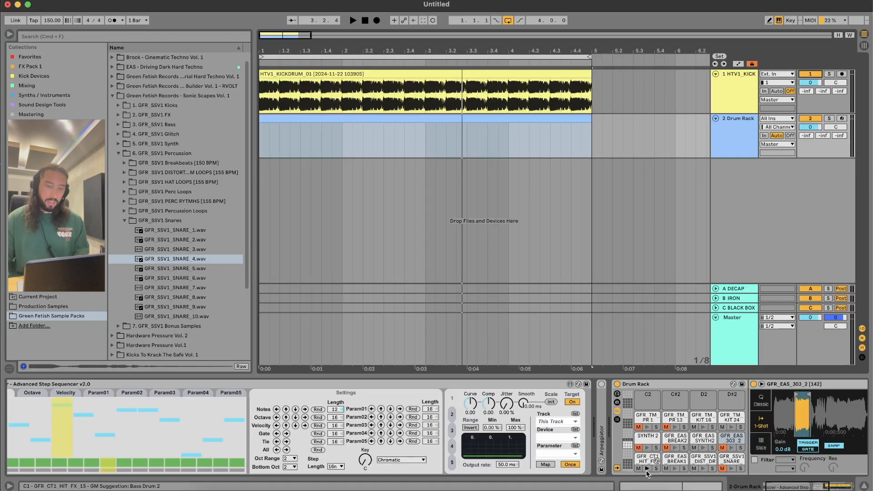
- Audition the percussion against the kick loop and inspect the GFR_EAS_SYNTH26 pad's sample and controls
{"action": "key", "text": "space"}
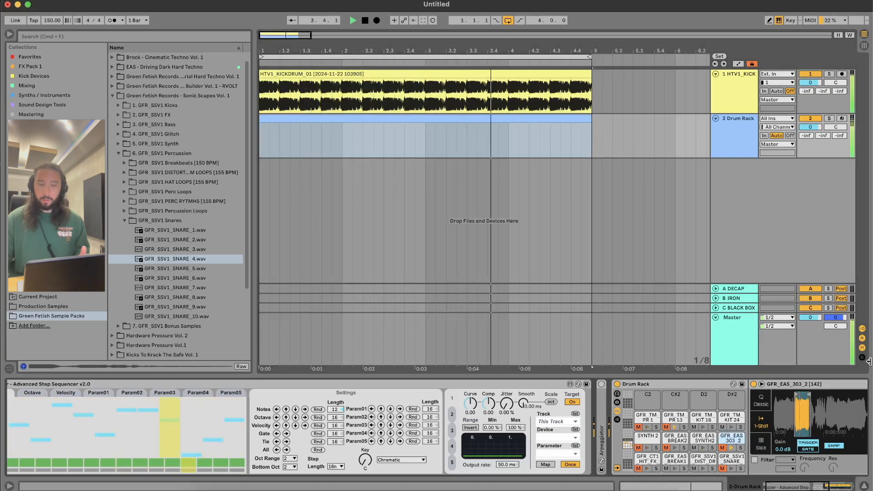
{"action": "key", "text": "space"}
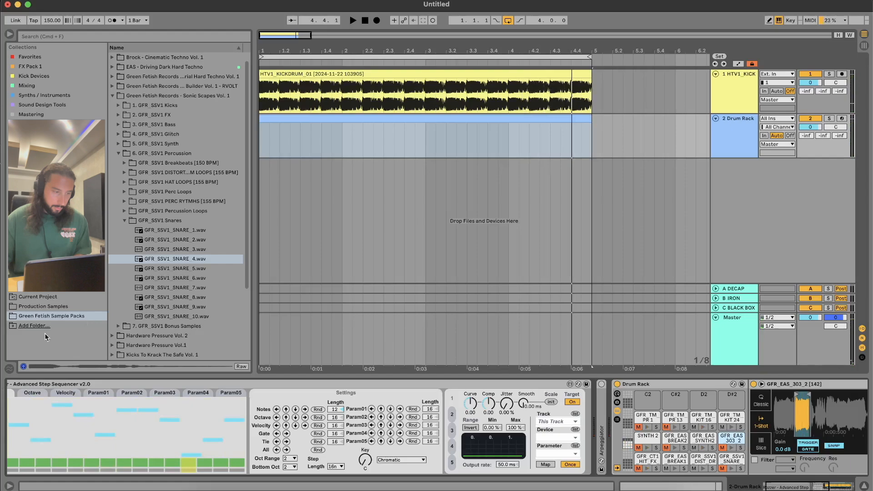
{"action": "key", "text": "space"}
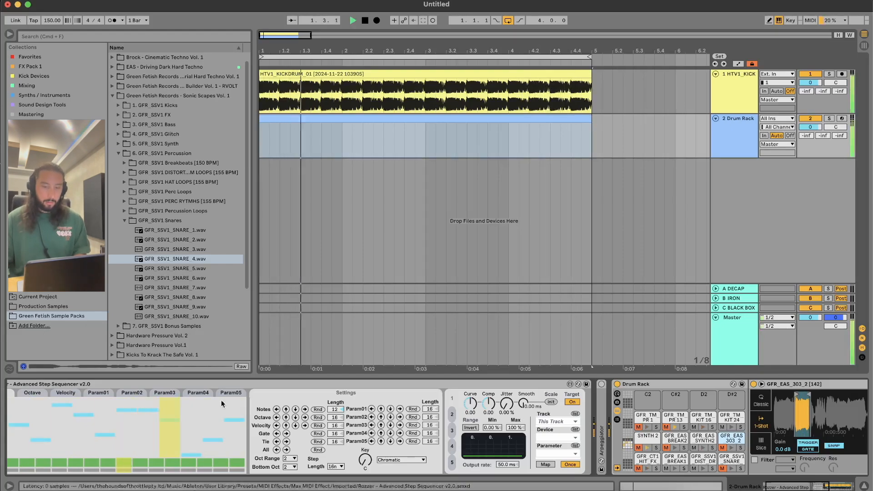
{"action": "key", "text": "space"}
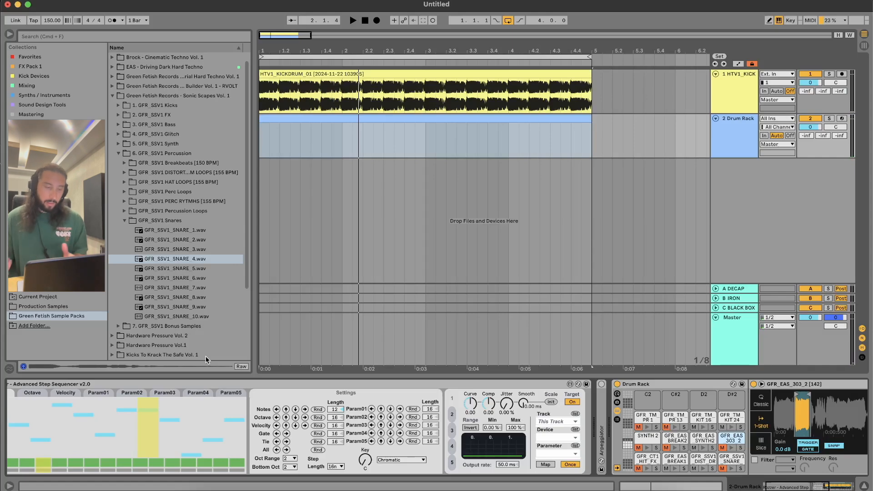
{"action": "key", "text": "space"}
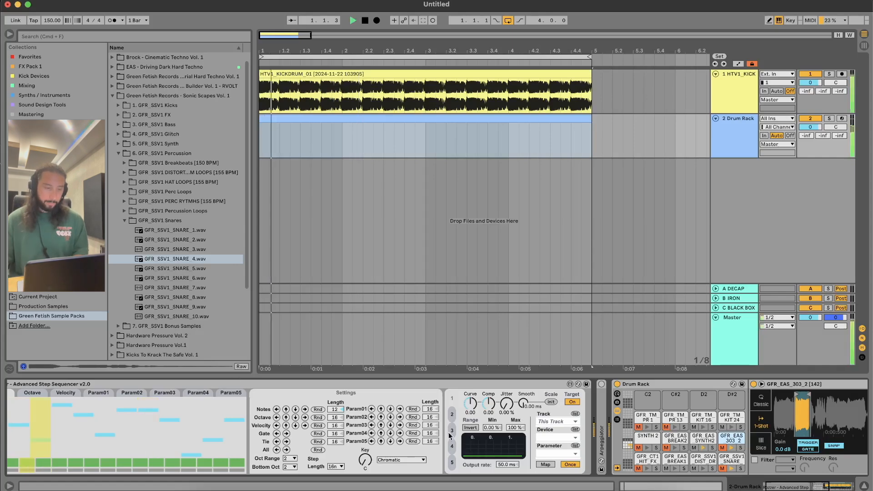
{"action": "scroll", "coordinate": [656, 413], "scroll_direction": "right", "scroll_amount": 5}
{"action": "left_click", "coordinate": [554, 438]}
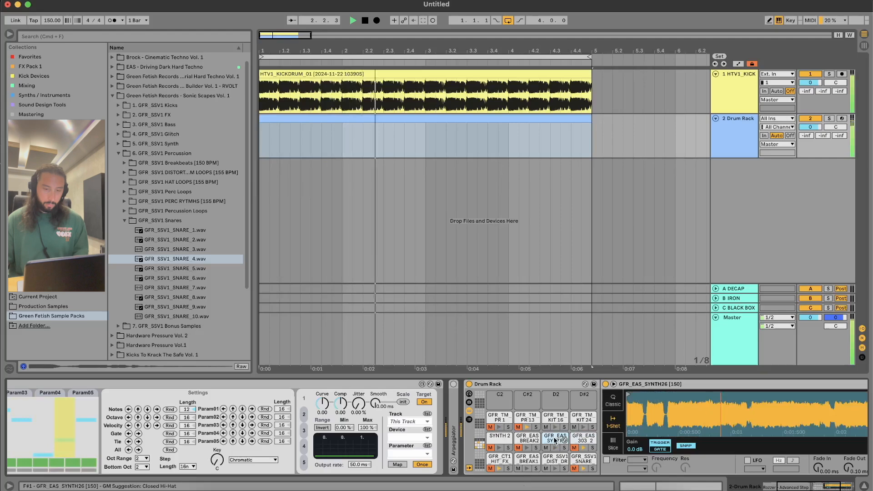
{"action": "scroll", "coordinate": [768, 406], "scroll_direction": "right", "scroll_amount": 3}
{"action": "scroll", "coordinate": [768, 406], "scroll_direction": "right", "scroll_amount": 2}
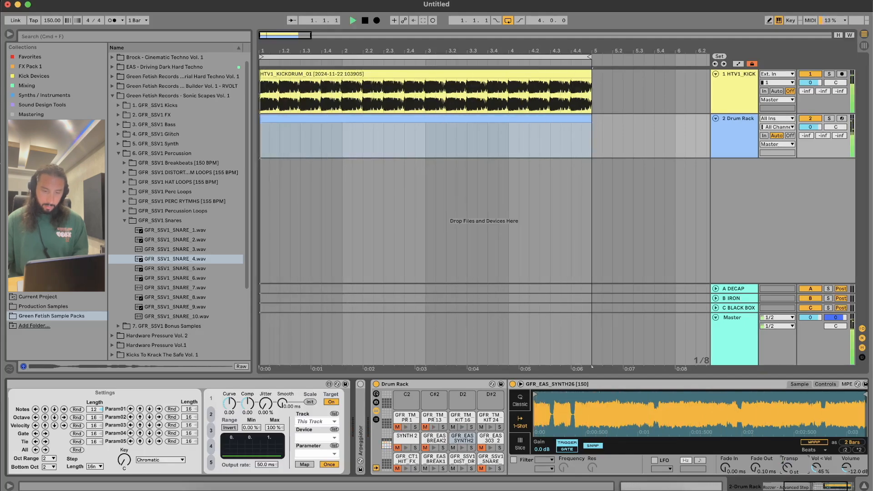
- Solo the GFR_TM_KIT 16 pad, enable its MS2 filter with 8.76 dB drive, transpose it to -2 st and release the solo
{"action": "left_click", "coordinate": [471, 427]}
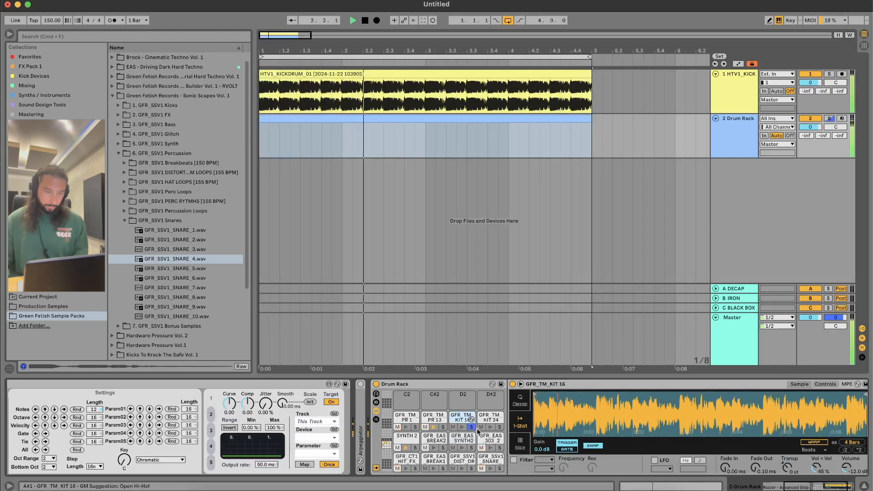
{"action": "left_click", "coordinate": [527, 460]}
{"action": "left_click", "coordinate": [544, 460]}
{"action": "left_click", "coordinate": [544, 430]}
{"action": "left_click", "coordinate": [545, 469]}
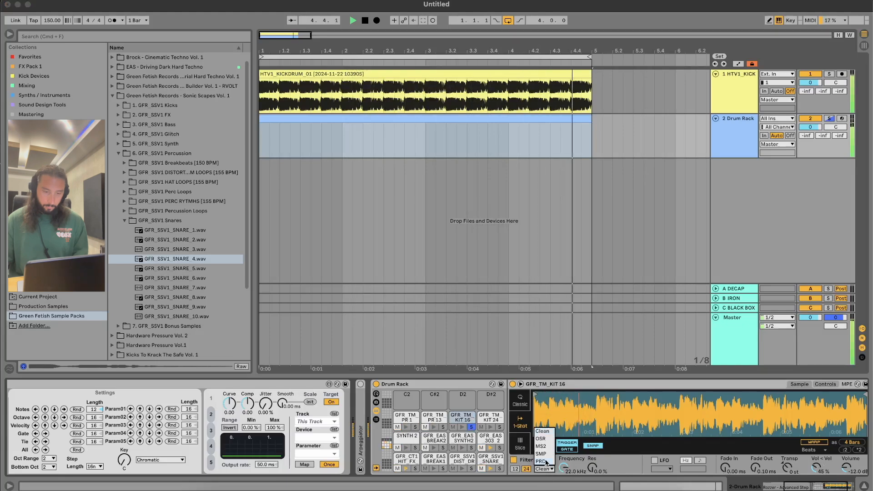
{"action": "left_click", "coordinate": [544, 447]}
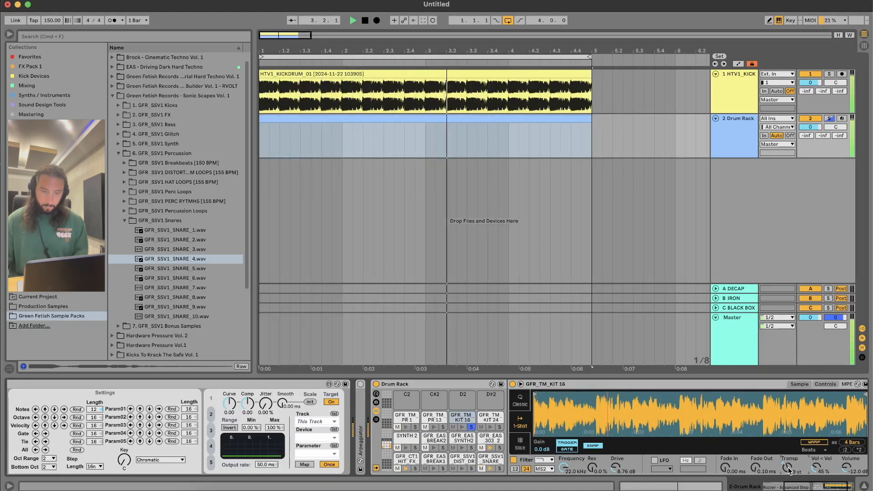
{"action": "left_click_drag", "start_coordinate": [788, 467], "coordinate": [788, 475]}
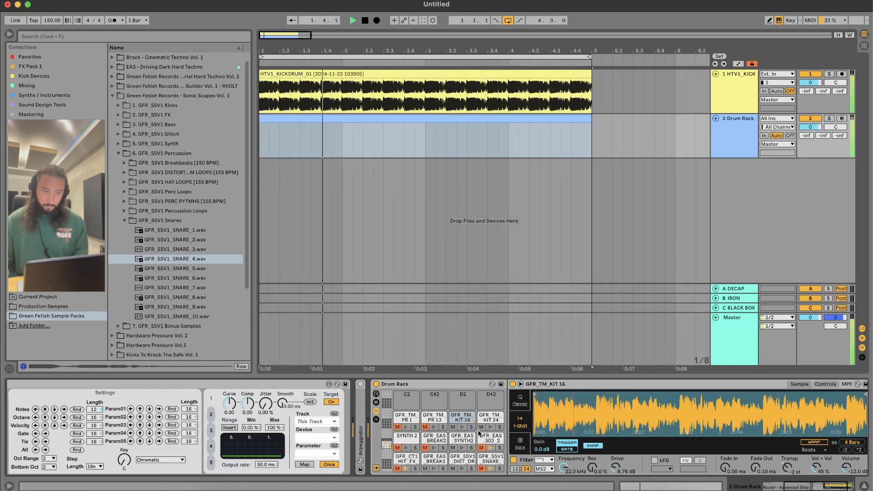
- Move the GFR_CT1_HIT_FX_15 sample's start to the later part of its waveform and solo the pad to audition it
{"action": "left_click", "coordinate": [401, 460]}
{"action": "left_click_drag", "start_coordinate": [536, 398], "coordinate": [733, 399]}
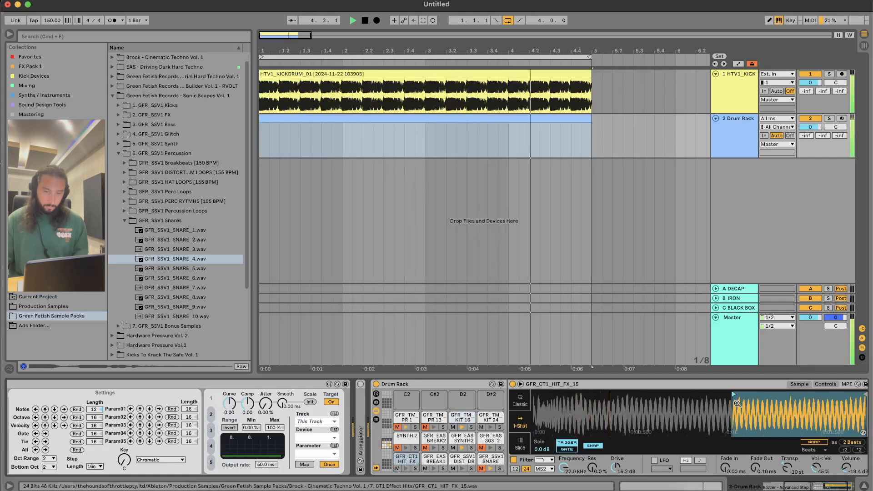
{"action": "left_click", "coordinate": [415, 468]}
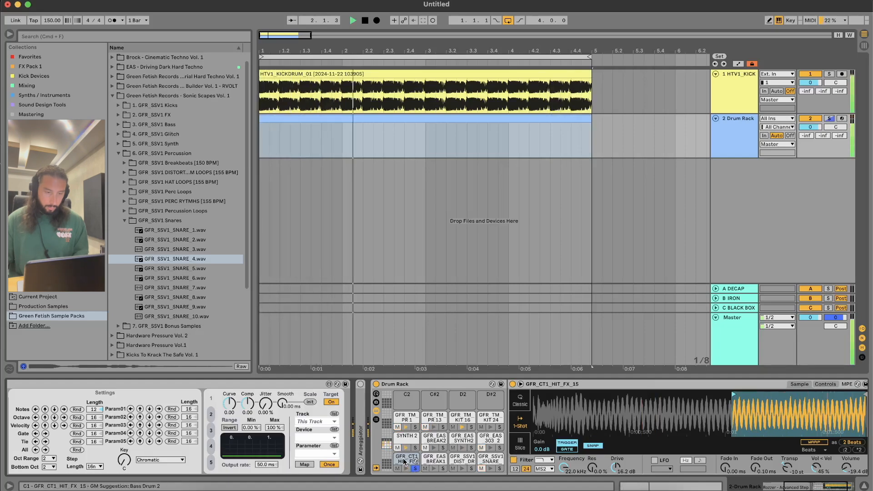
{"action": "key", "text": "space"}
{"action": "key", "text": "space"}
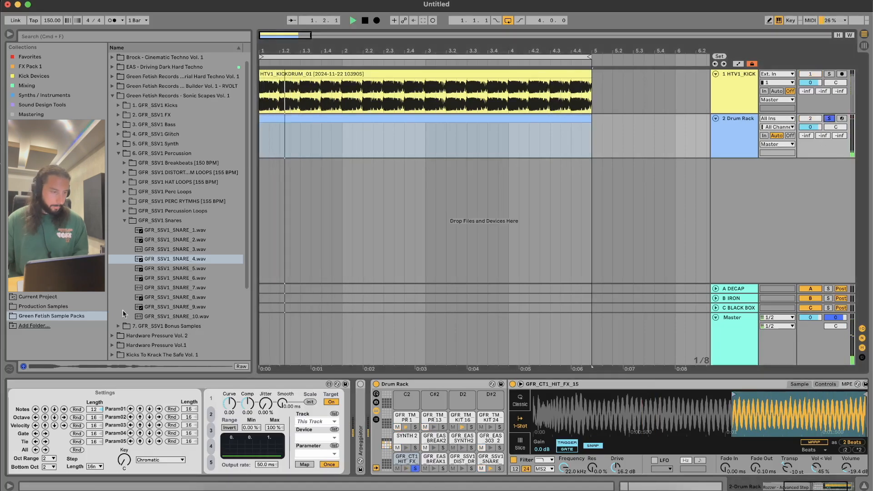
- Replace the GFR_CT1_HIT_FX_15 pad's sample with GFR_SSV1_PERC_LOOP_02.wav from the Perc Loops folder, and turn off its solo after auditioning
{"action": "left_click", "coordinate": [125, 192]}
{"action": "left_click", "coordinate": [162, 212]}
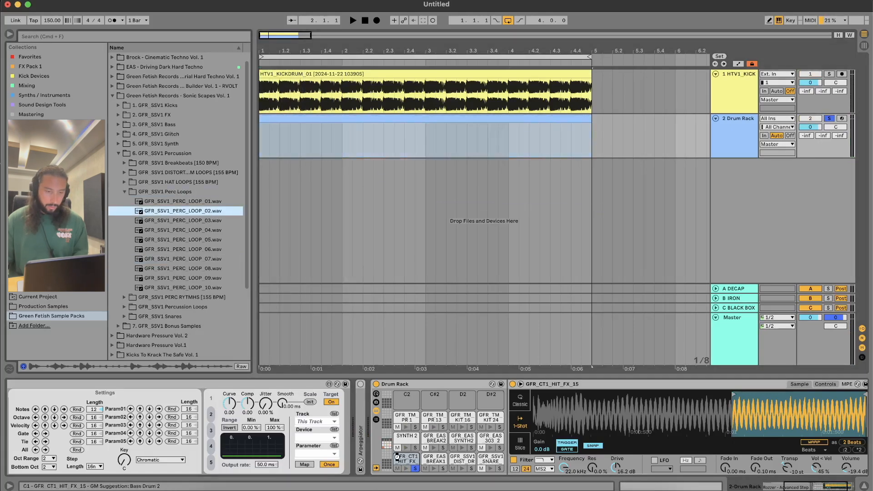
{"action": "left_click_drag", "start_coordinate": [397, 457], "coordinate": [397, 457]}
{"action": "key", "text": "space"}
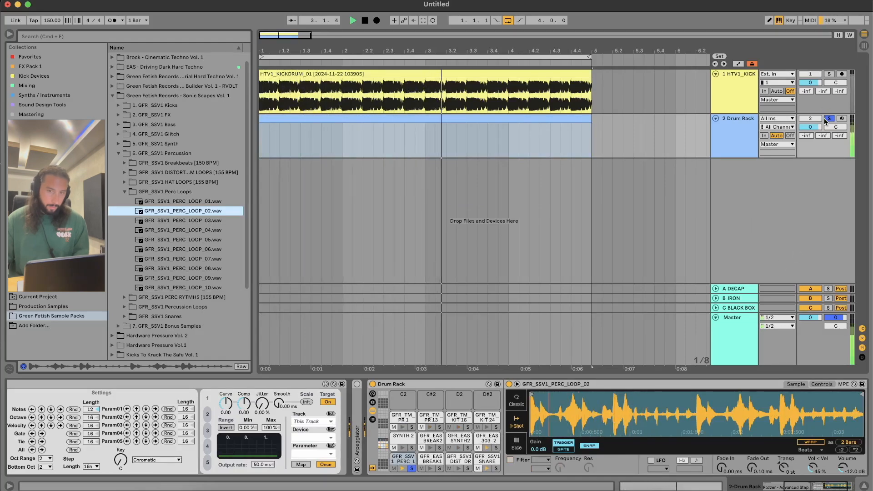
{"action": "left_click", "coordinate": [411, 468]}
{"action": "left_click", "coordinate": [412, 468]}
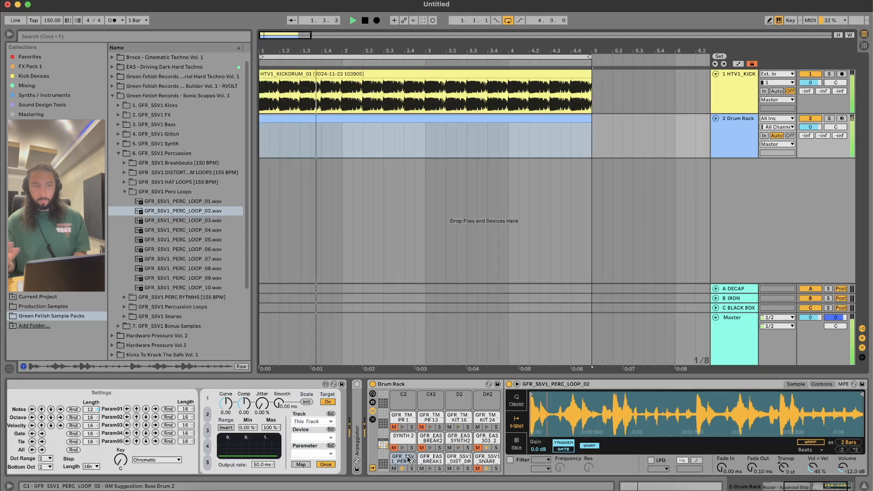
- Unmute the muted Drum Rack pads and expand the collapsed Arpeggiator
{"action": "key", "text": "space"}
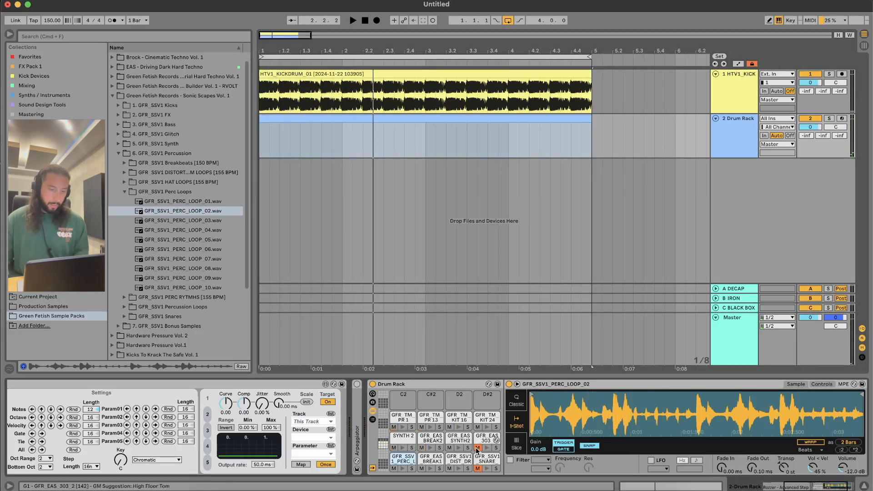
{"action": "scroll", "coordinate": [146, 421], "scroll_direction": "left", "scroll_amount": 5}
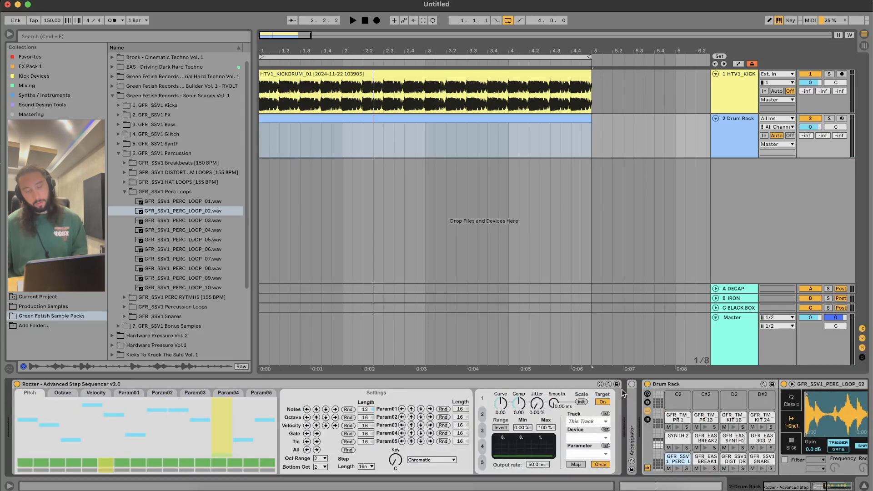
{"action": "double_click", "coordinate": [634, 407]}
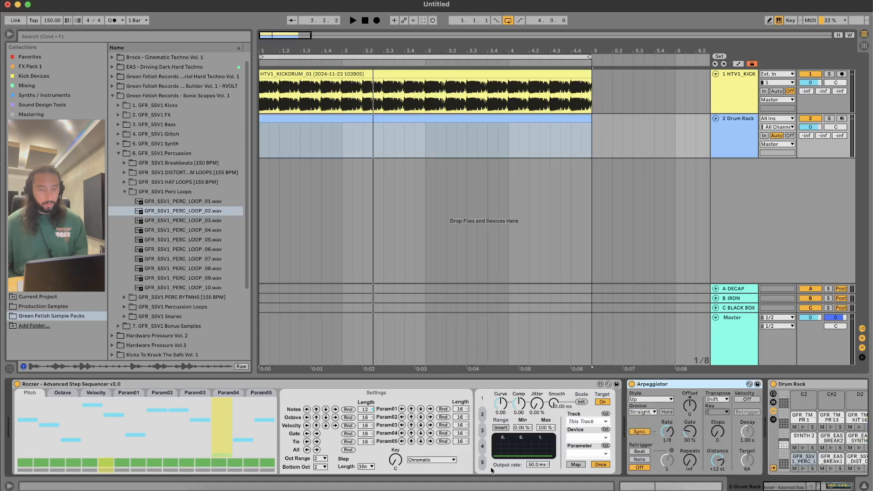
- Try the Arpeggiator at rate 1/1, gate 123 %, 4 steps, 6 repeats and distance +8 st during playback
{"action": "key", "text": "space"}
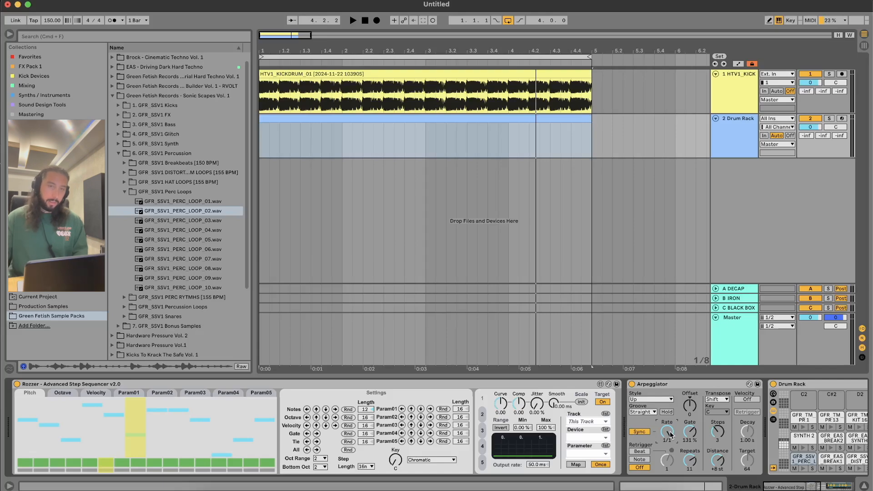
{"action": "key", "text": "space"}
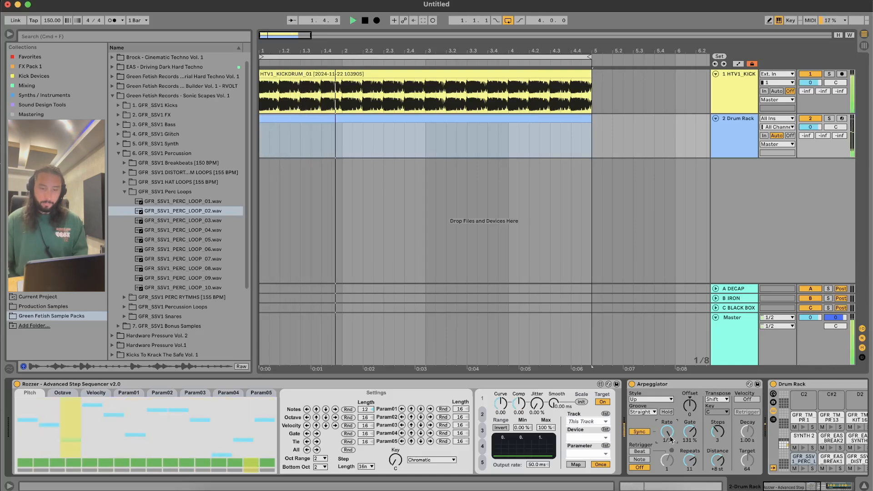
{"action": "key", "text": "space"}
{"action": "left_click_drag", "start_coordinate": [718, 432], "coordinate": [718, 427]}
{"action": "key", "text": "space"}
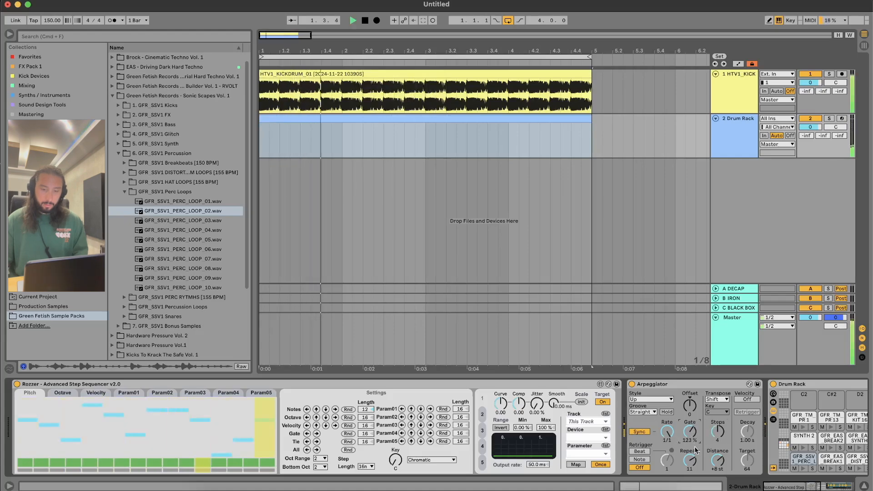
{"action": "key", "text": "space"}
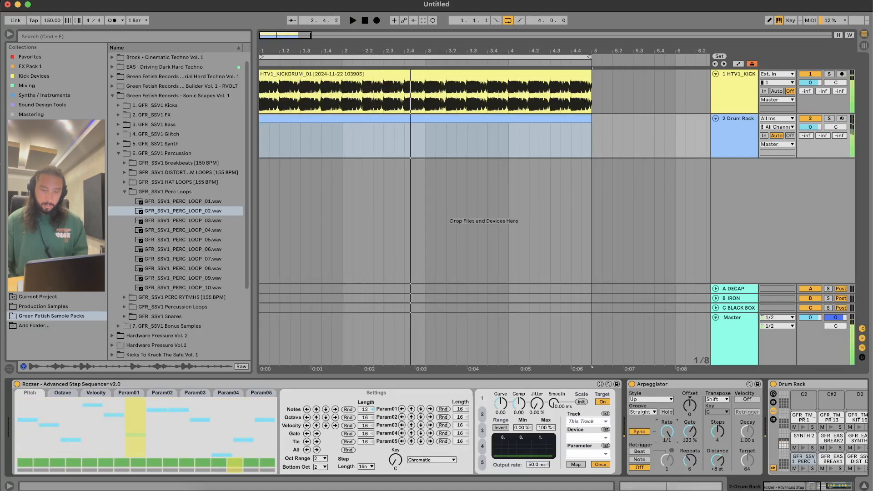
- Set the Arpeggiator to rate 1/96, gate 29 %, 0 steps, infinite repeats and distance 0 st while listening
{"action": "key", "text": "space"}
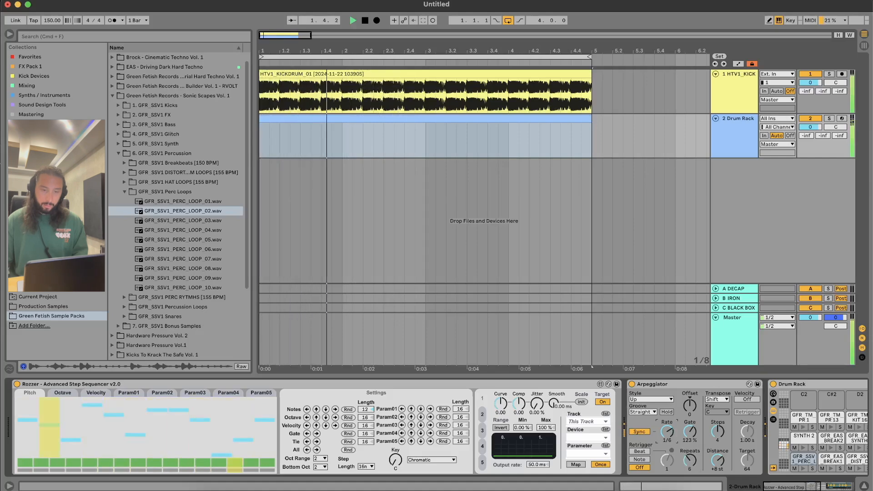
{"action": "key", "text": "space"}
{"action": "key", "text": "space"}
{"action": "left_click_drag", "start_coordinate": [667, 432], "coordinate": [667, 450]}
{"action": "key", "text": "space"}
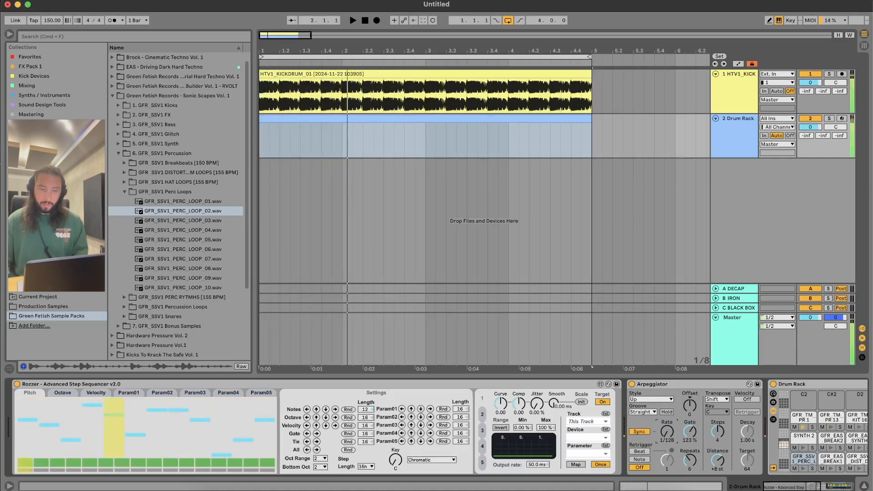
{"action": "key", "text": "space"}
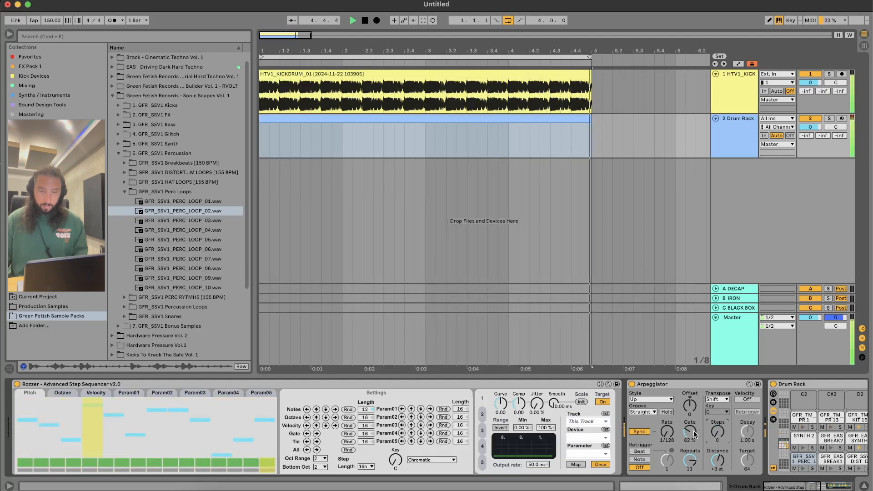
{"action": "left_click_drag", "start_coordinate": [670, 436], "coordinate": [690, 489]}
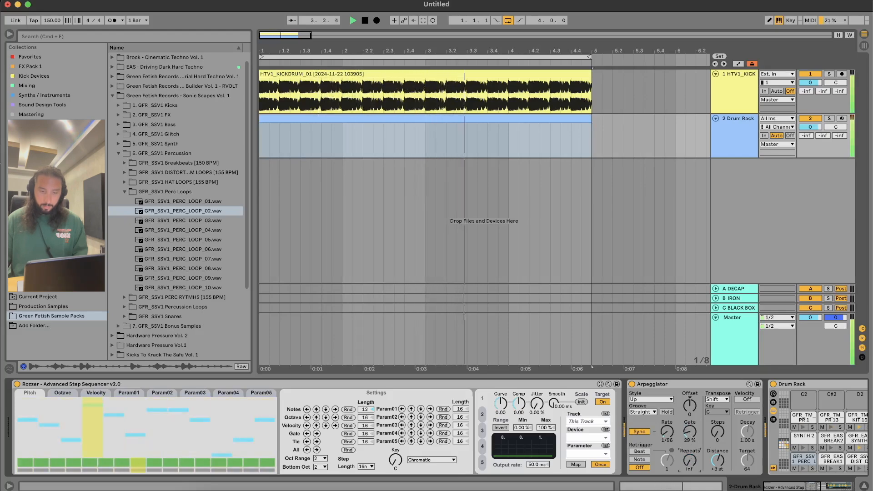
{"action": "left_click_drag", "start_coordinate": [717, 460], "coordinate": [717, 473]}
- Mute several Drum Rack pads, including GFR_EAS_SYNTH26 and GFR_EAS_BREAK12, and select the SYNTH 2 pad
{"action": "scroll", "coordinate": [717, 461], "scroll_direction": "right", "scroll_amount": 6}
{"action": "key", "text": "space"}
{"action": "left_click", "coordinate": [562, 448]}
{"action": "key", "text": "space"}
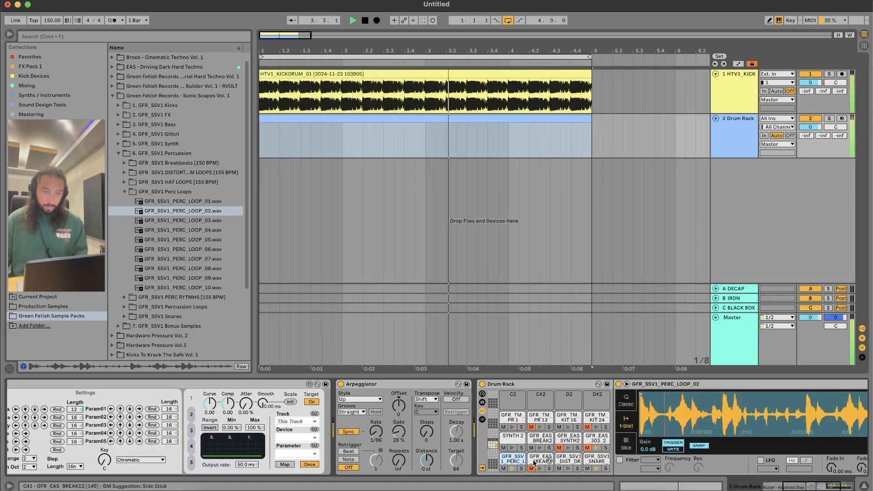
{"action": "left_click", "coordinate": [506, 437]}
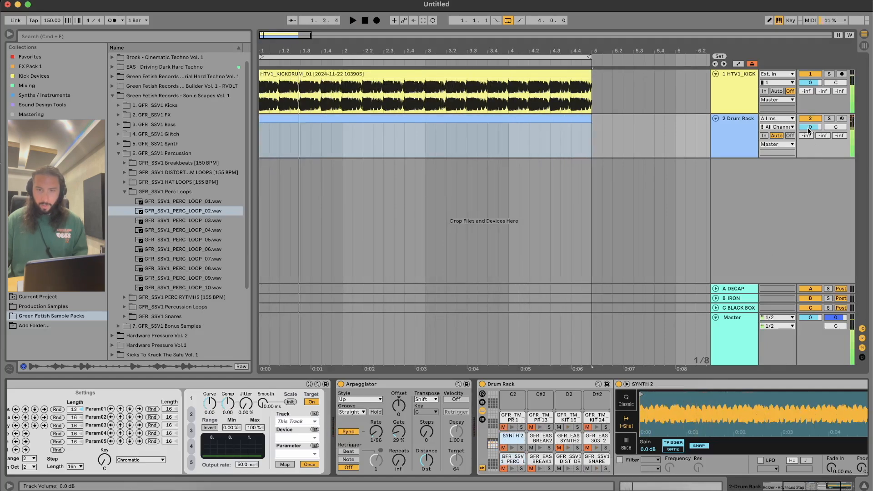
- Lower the Drum Rack track's volume to -3.3 dB during playback and briefly solo the GFR_SSV1 SNARE pad
{"action": "key", "text": "space"}
{"action": "left_click_drag", "start_coordinate": [808, 129], "coordinate": [808, 136]}
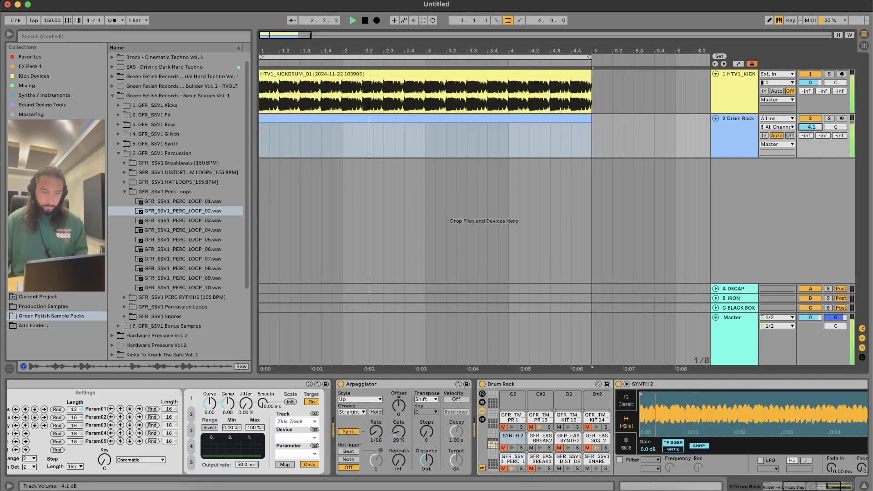
{"action": "left_click", "coordinate": [606, 470]}
{"action": "left_click", "coordinate": [606, 470]}
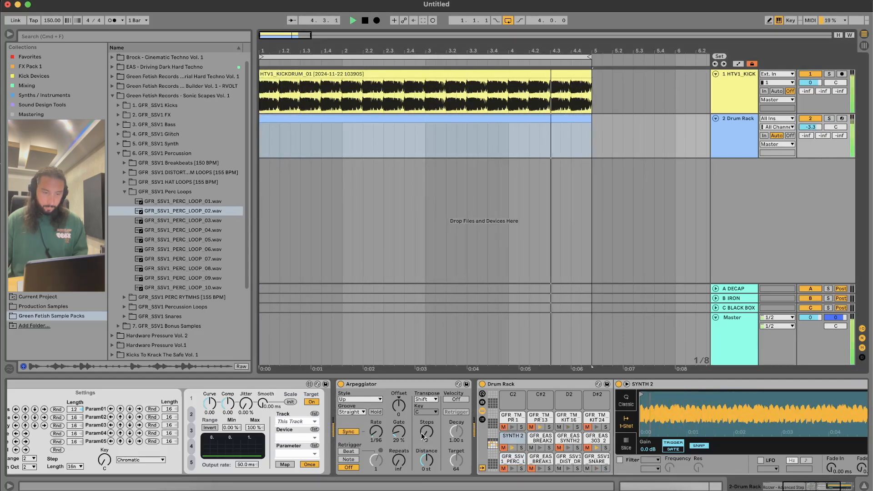
- Set the Arpeggiator's steps to 2 and distance to +3 st, and collapse the Rozzer step sequencer
{"action": "left_click_drag", "start_coordinate": [426, 432], "coordinate": [427, 419]}
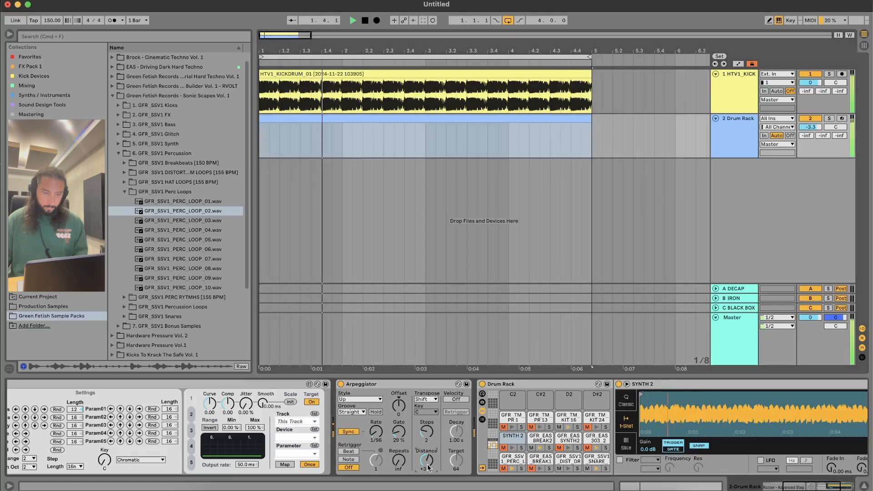
{"action": "scroll", "coordinate": [409, 439], "scroll_direction": "left", "scroll_amount": 6}
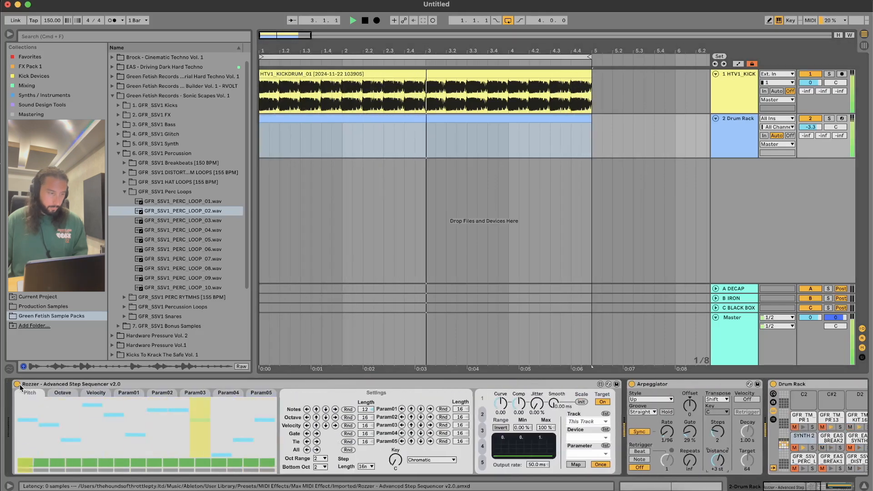
{"action": "double_click", "coordinate": [20, 387]}
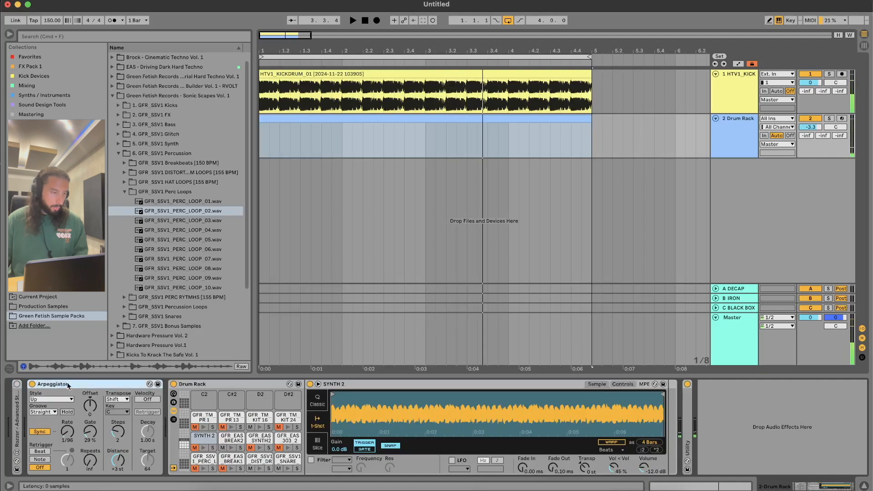
- Switch off the Arpeggiator and unmute all the muted Drum Rack pads
{"action": "left_click", "coordinate": [32, 385]}
{"action": "left_click", "coordinate": [183, 424]}
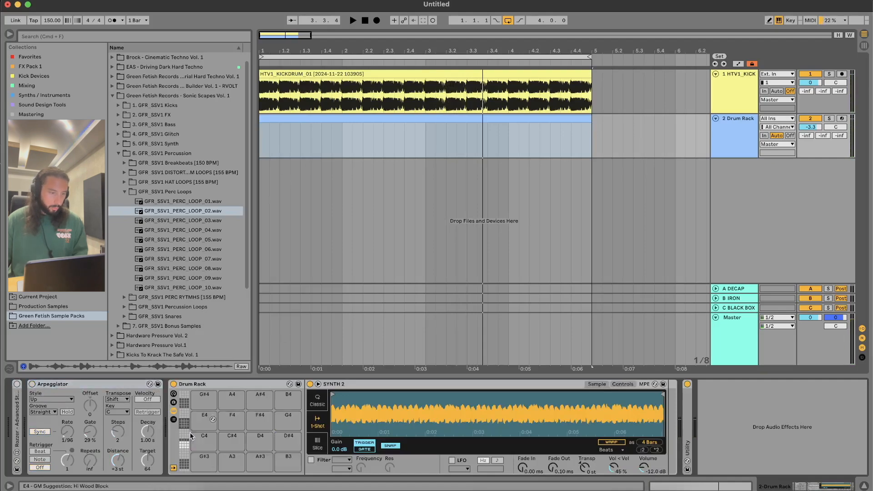
{"action": "left_click", "coordinate": [182, 445]}
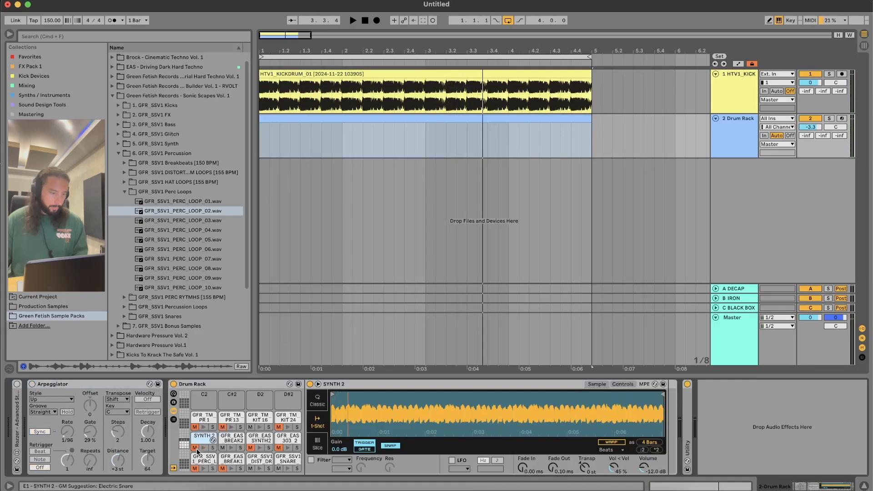
{"action": "key", "text": "space"}
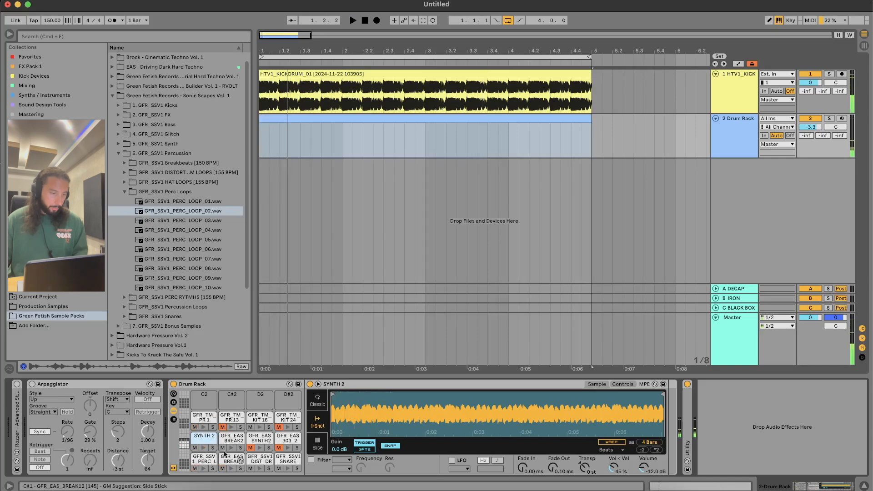
{"action": "left_click", "coordinate": [278, 447]}
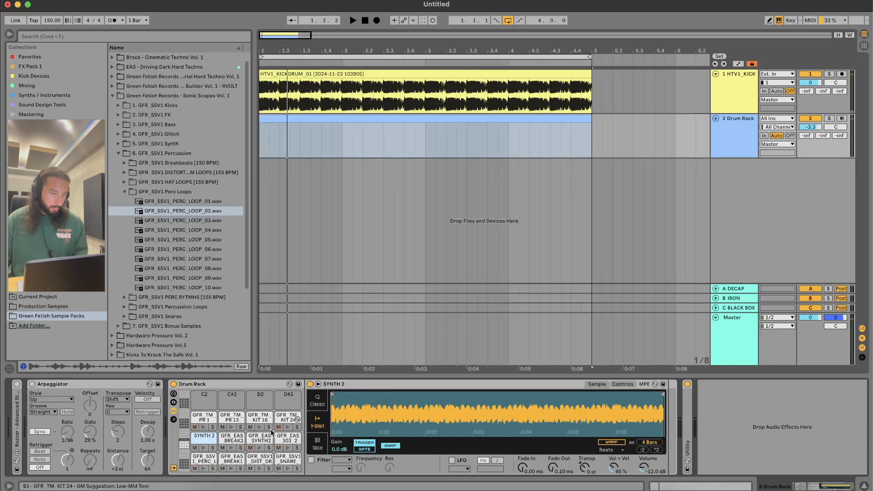
- Open the Drum Rack's MIDI clip and draw a one-beat GFR_EAS_SYNTH26 note at 1.1.1
{"action": "double_click", "coordinate": [282, 119]}
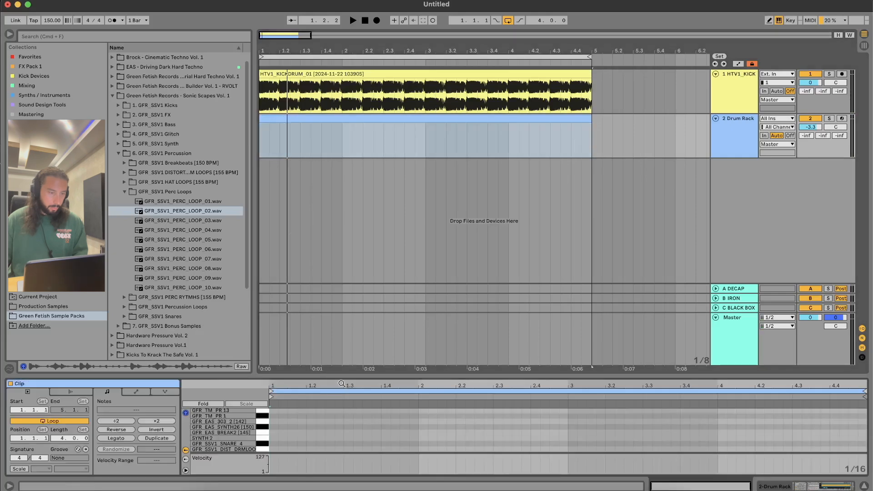
{"action": "left_click", "coordinate": [264, 433]}
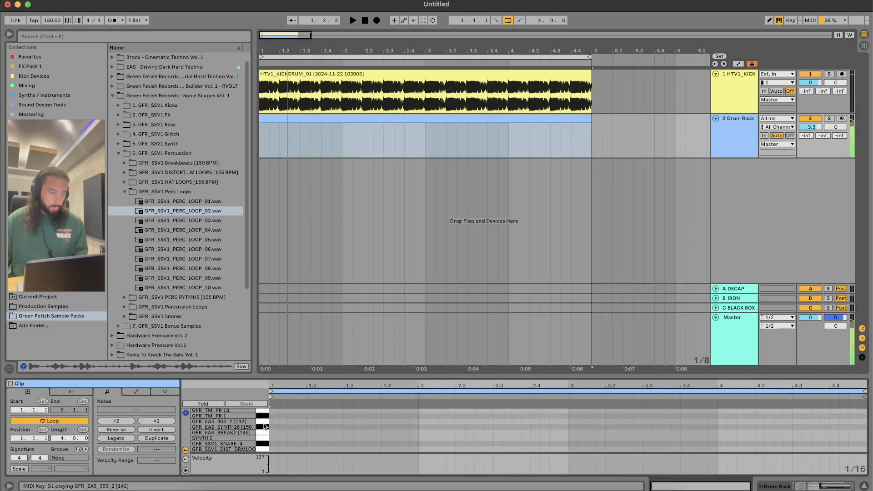
{"action": "double_click", "coordinate": [274, 427]}
{"action": "left_click_drag", "start_coordinate": [279, 427], "coordinate": [314, 428]}
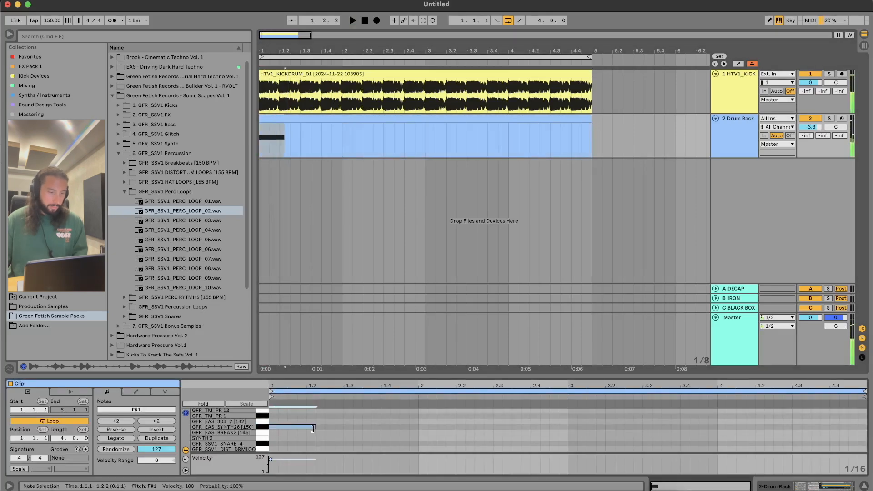
- Duplicate the one-beat GFR_EAS_SYNTH26 note on every beat to the end of the four-bar clip during playback
{"action": "key", "text": "space"}
{"action": "key", "text": "super+d"}
{"action": "key", "text": "super+d"}
{"action": "key", "text": "super+d"}
{"action": "key", "text": "super+d"}
{"action": "key", "text": "super+d"}
{"action": "key", "text": "super+d"}
{"action": "key", "text": "super+d"}
{"action": "key", "text": "super+d"}
{"action": "key", "text": "super+d"}
{"action": "key", "text": "super+d"}
{"action": "key", "text": "super+d"}
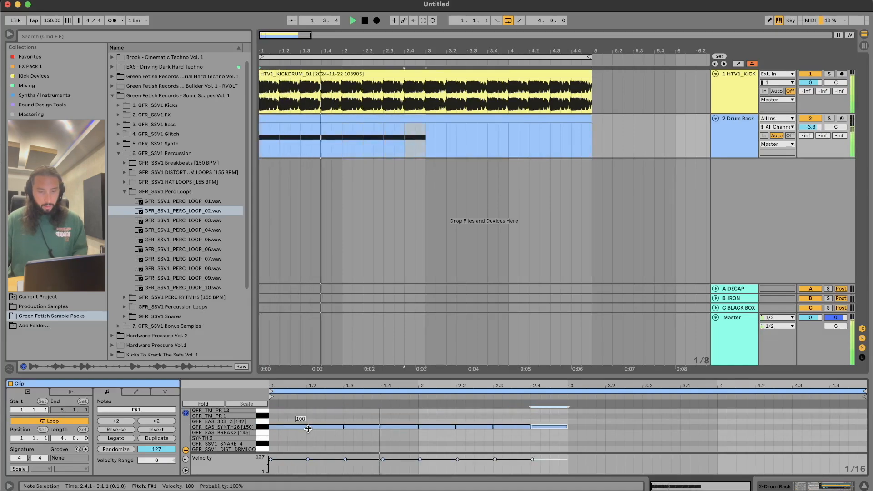
{"action": "key", "text": "super+d"}
{"action": "key", "text": "super+d"}
{"action": "key", "text": "super+d"}
{"action": "key", "text": "super+d"}
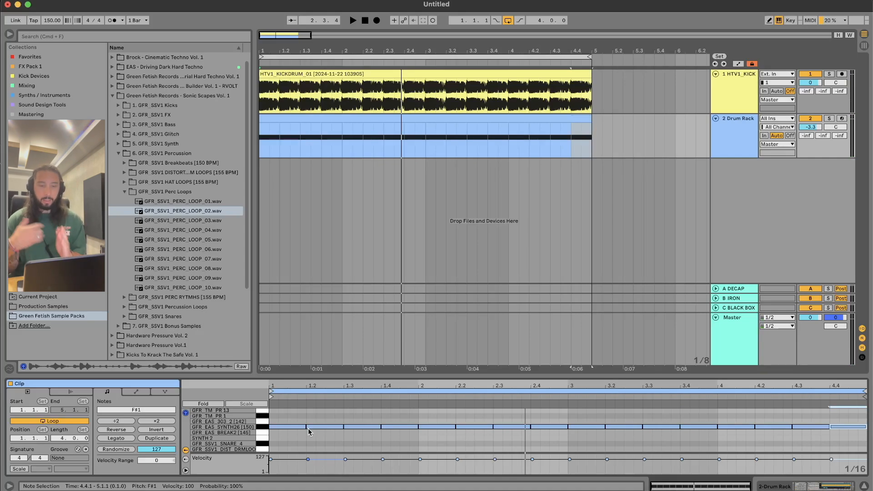
- Add a one-beat GFR_EAS_303_2 note at beat 1.2 and play the loop
{"action": "key", "text": "space"}
{"action": "key", "text": "space"}
{"action": "left_click", "coordinate": [315, 422]}
{"action": "double_click", "coordinate": [311, 422]}
{"action": "left_click_drag", "start_coordinate": [333, 422], "coordinate": [343, 422]}
{"action": "key", "text": "space"}
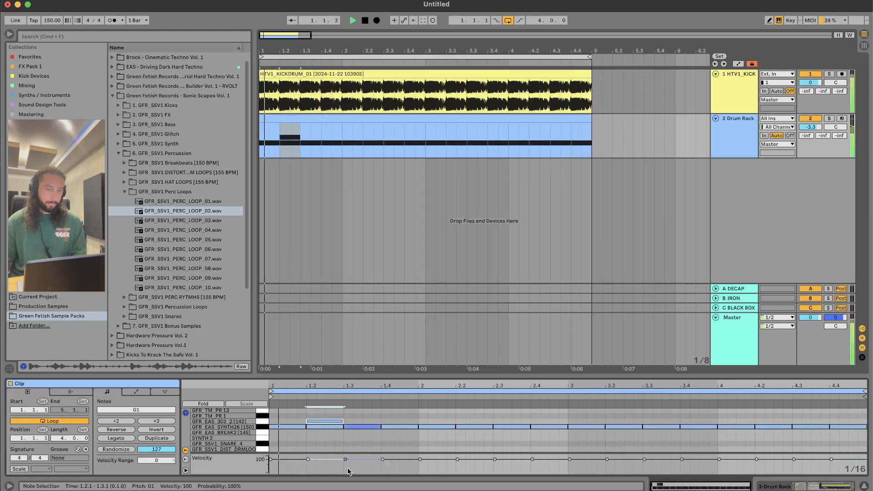
- Add a one-beat GFR_EAS_BREAK2 note at the start of bar 2 and listen to the loop
{"action": "double_click", "coordinate": [423, 433]}
{"action": "left_click_drag", "start_coordinate": [425, 434], "coordinate": [457, 435]}
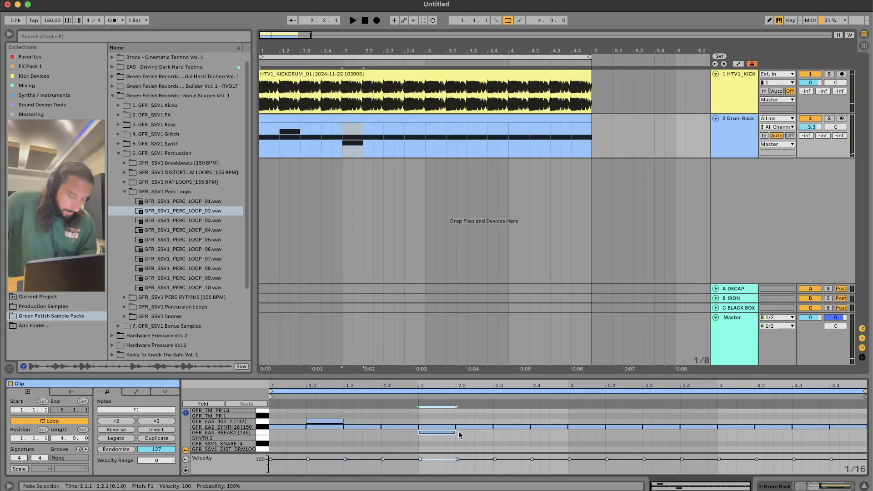
{"action": "key", "text": "space"}
{"action": "key", "text": "space"}
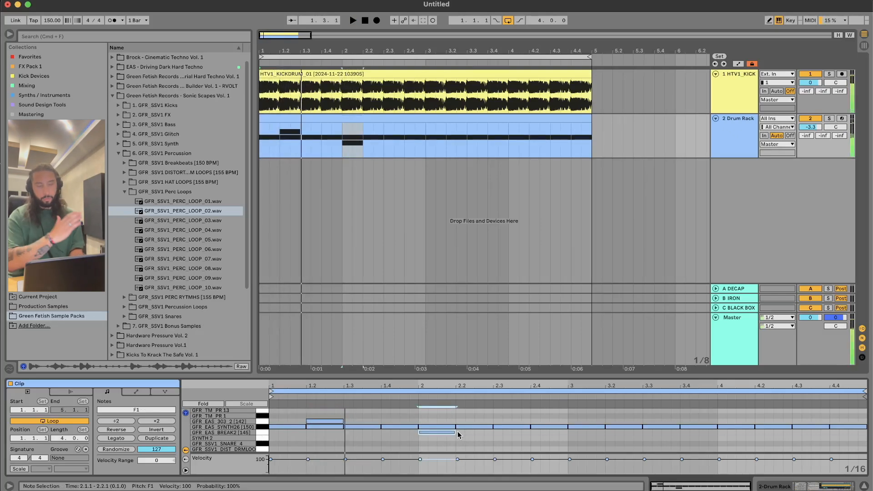
{"action": "key", "text": "space"}
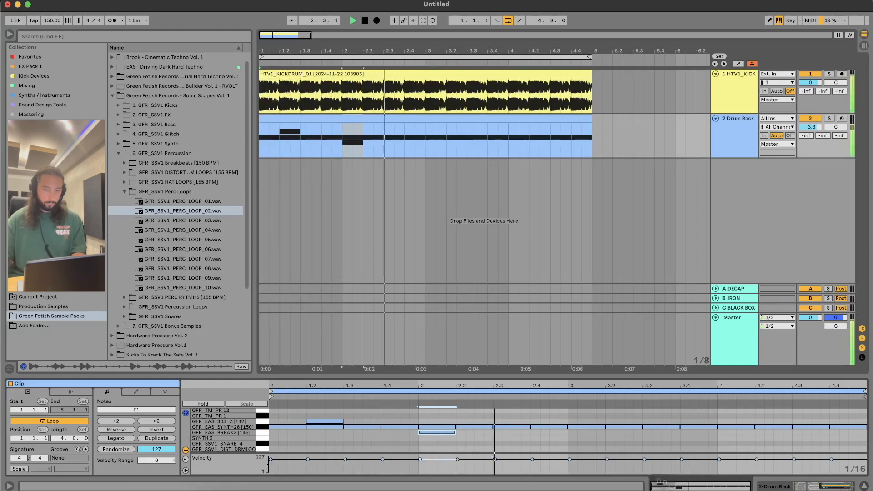
- Select the GFR_EAS_BREAK2 pad in the Drum Rack and set its sample volume to -5.71 dB during playback
{"action": "key", "text": "shift+Tab"}
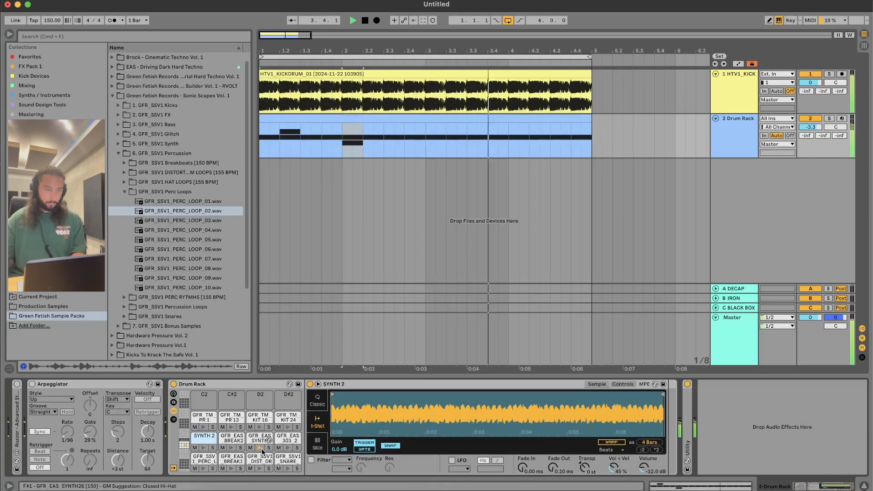
{"action": "left_click", "coordinate": [232, 458]}
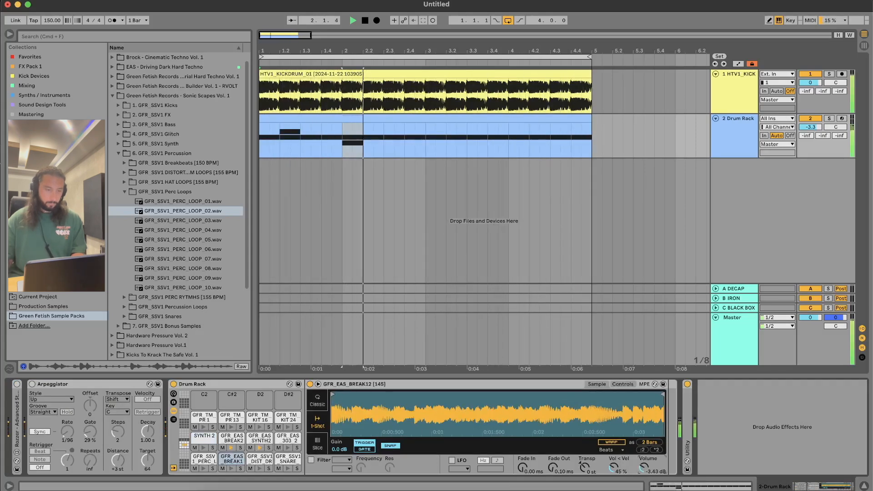
{"action": "left_click", "coordinate": [233, 438]}
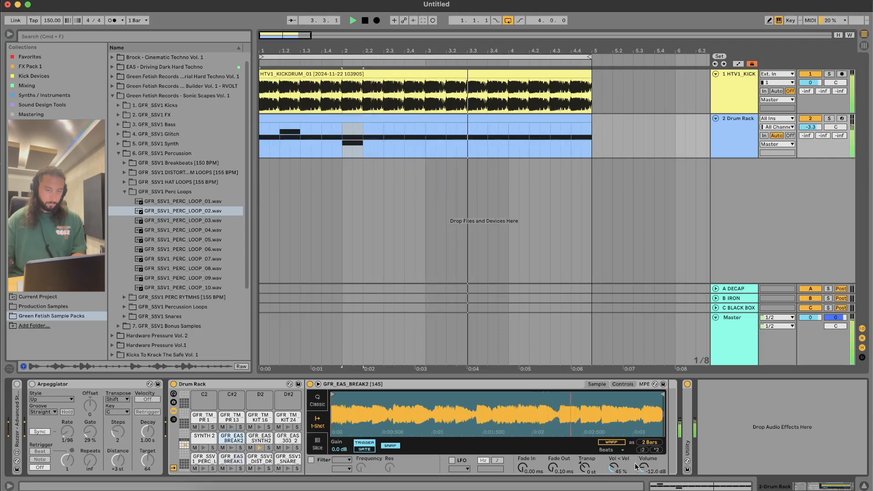
{"action": "key", "text": "space"}
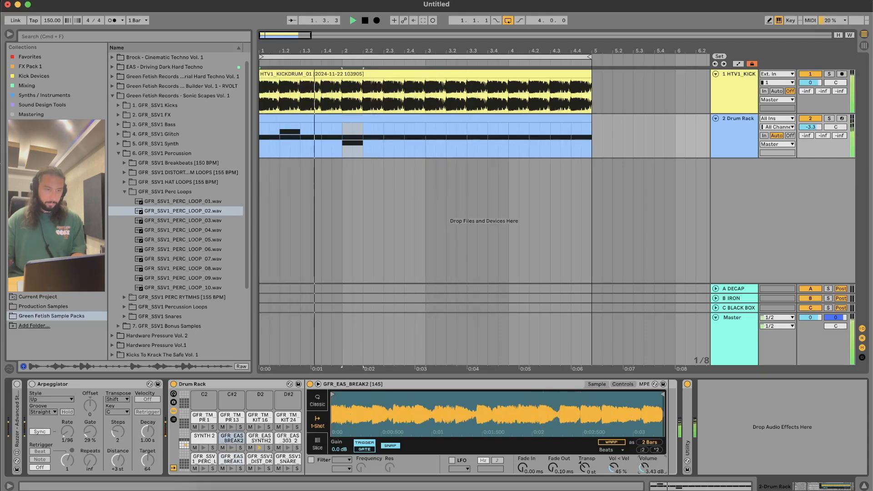
{"action": "left_click_drag", "start_coordinate": [643, 467], "coordinate": [644, 471]}
{"action": "key", "text": "space"}
{"action": "key", "text": "space"}
- Trim the start and end of the GFR_EAS_BREAK2 sample to a one-beat slice
{"action": "left_click_drag", "start_coordinate": [333, 394], "coordinate": [394, 392]}
{"action": "key", "text": "space"}
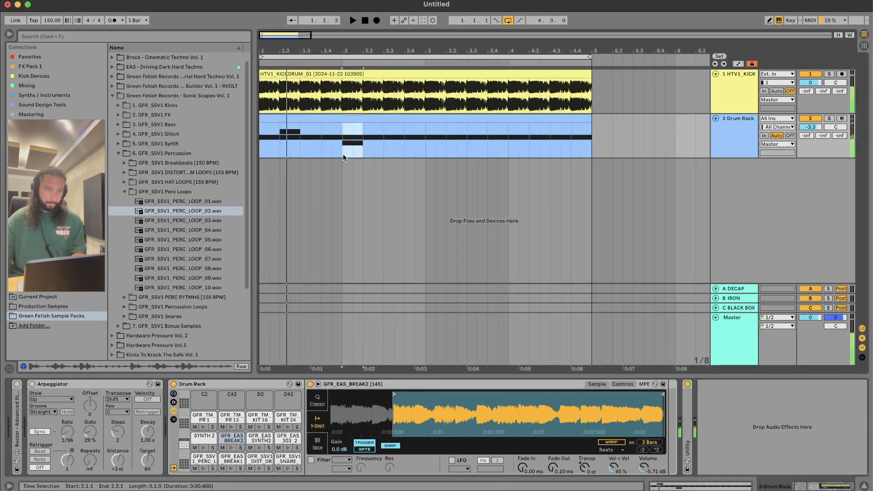
{"action": "key", "text": "space"}
{"action": "mouse_move", "coordinate": [662, 394]}
{"action": "left_mouse_down"}
{"action": "mouse_move", "coordinate": [423, 391]}
{"action": "mouse_move", "coordinate": [432, 390]}
{"action": "left_mouse_up"}
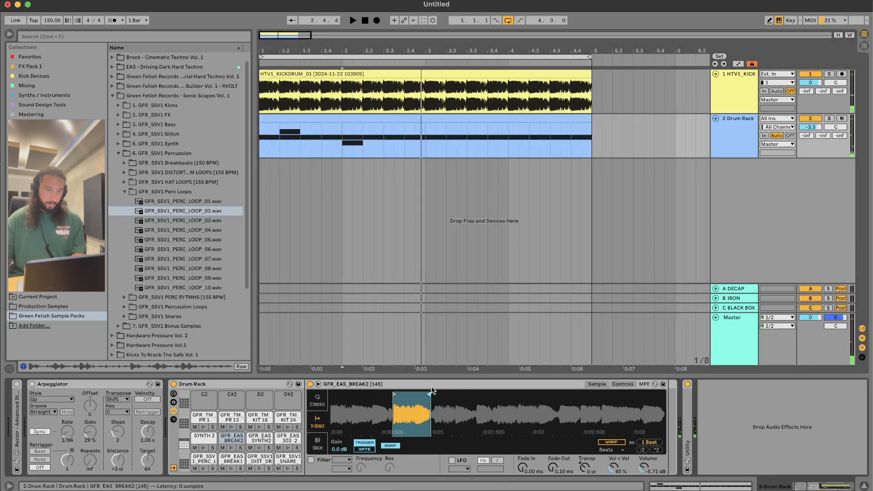
- Add GFR_EAS_BREAK2 notes to the MIDI clip, a half-beat one at 2.4 and a one-beat one at 3.3
{"action": "left_click_drag", "start_coordinate": [362, 145], "coordinate": [344, 119]}
{"action": "left_click", "coordinate": [375, 120]}
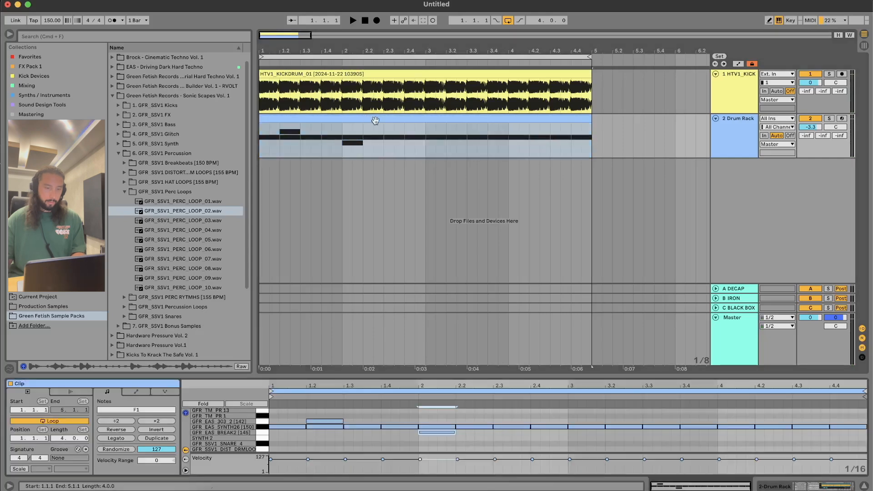
{"action": "left_click", "coordinate": [537, 434]}
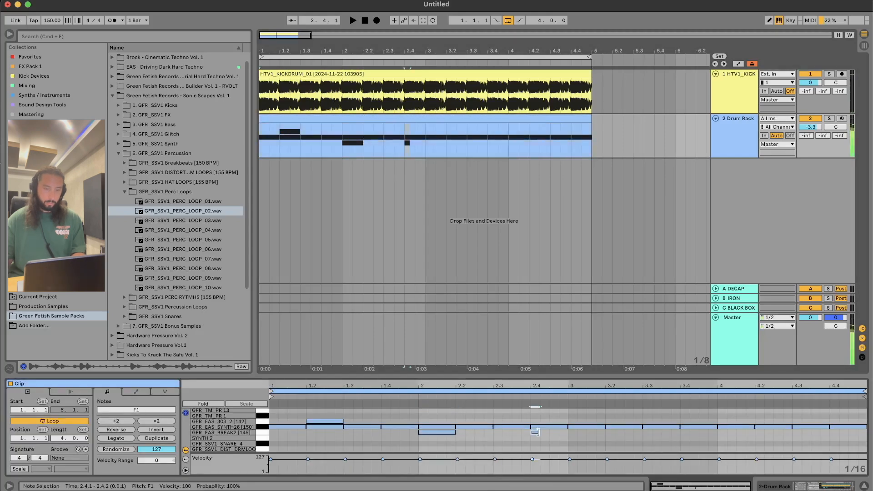
{"action": "key", "text": "space"}
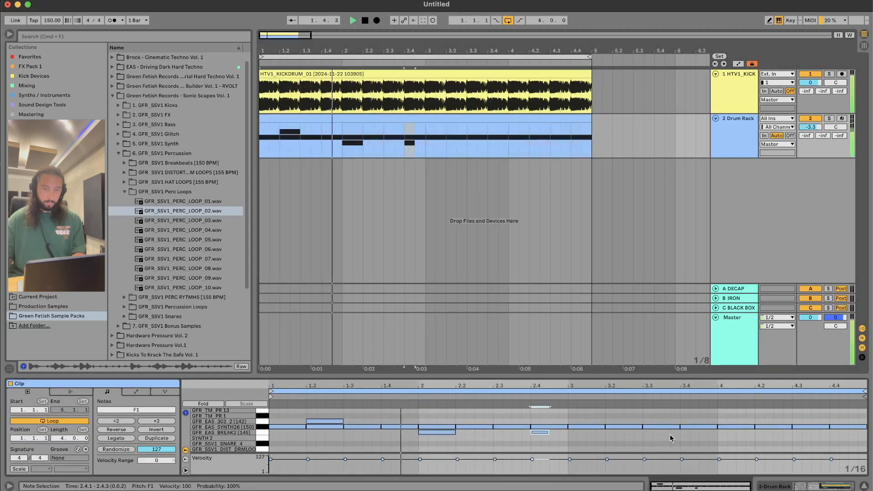
{"action": "left_click_drag", "start_coordinate": [647, 433], "coordinate": [676, 436]}
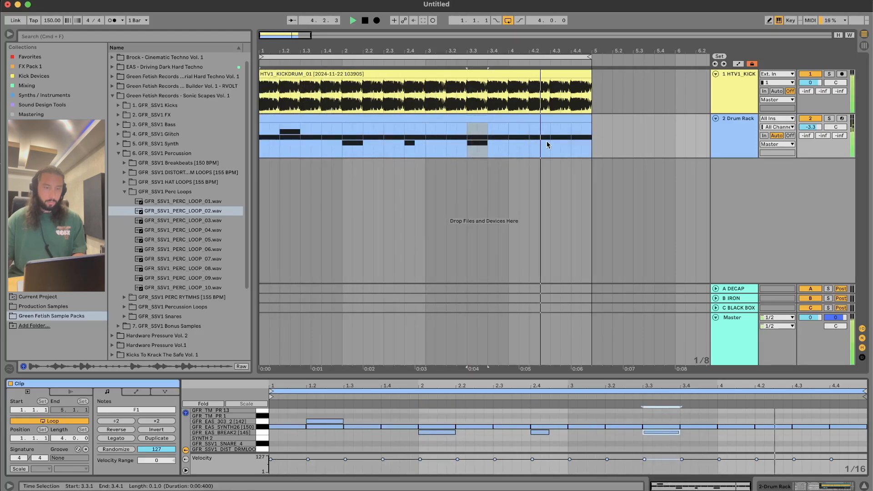
{"action": "key", "text": "space"}
- Move the note at beat 1.2 from GFR_EAS_303_2 to GFR_TM_PR 1 and trim that pad's sample to a one-beat slice late in the waveform
{"action": "mouse_move", "coordinate": [312, 422]}
{"action": "left_mouse_down"}
{"action": "mouse_move", "coordinate": [287, 419]}
{"action": "mouse_move", "coordinate": [320, 418]}
{"action": "left_mouse_up"}
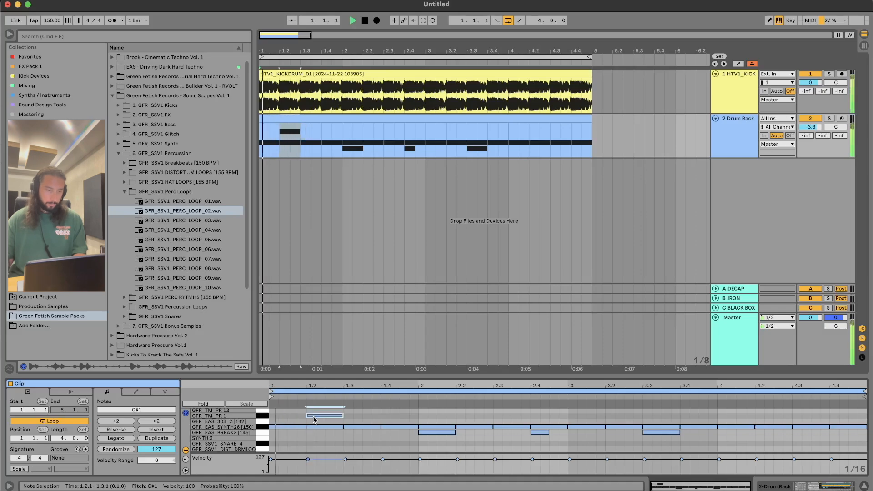
{"action": "key", "text": "shift+Tab"}
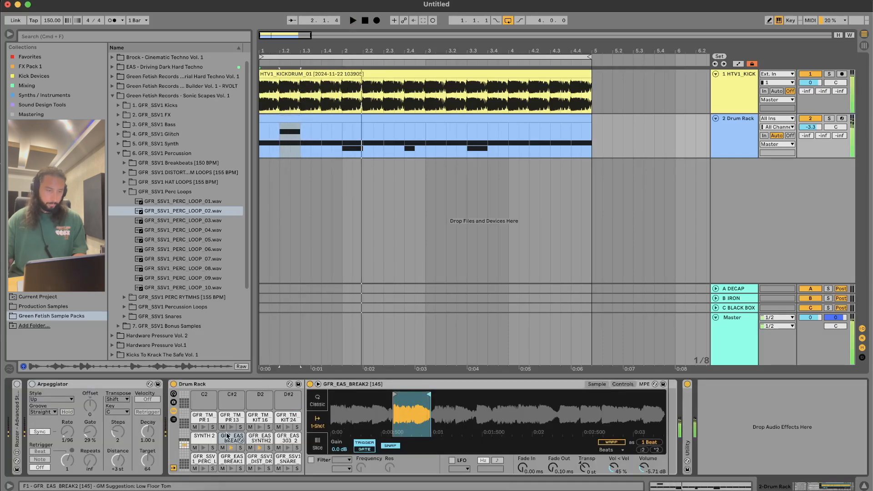
{"action": "left_click_drag", "start_coordinate": [346, 395], "coordinate": [519, 391]}
{"action": "key", "text": "space"}
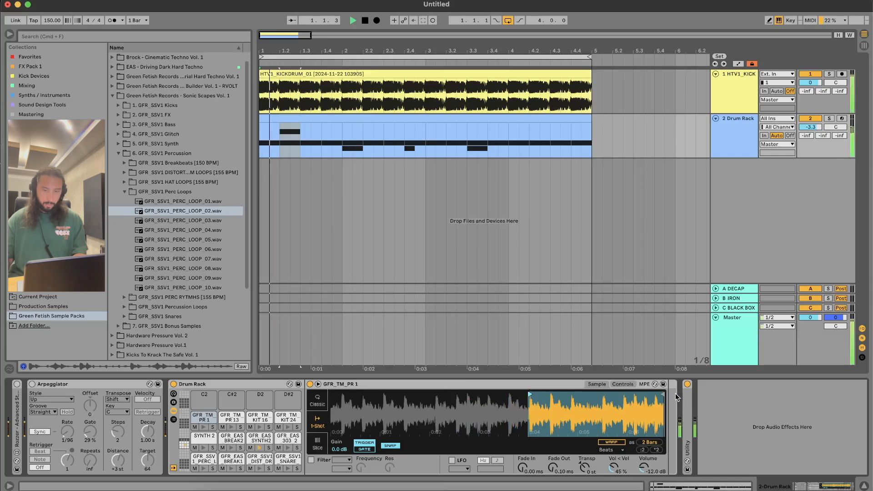
{"action": "left_click_drag", "start_coordinate": [662, 395], "coordinate": [546, 395]}
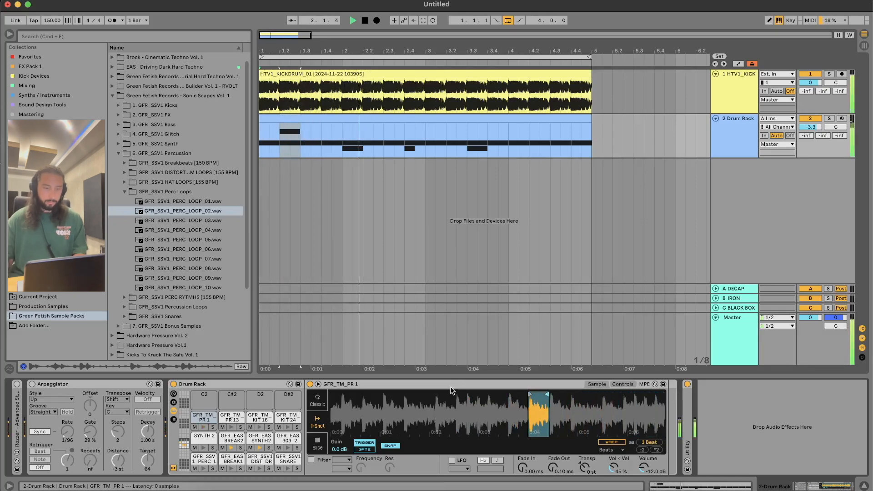
- Delete the GFR_EAS_SYNTH26 notes at beats 1.2 and 1.4 in the MIDI clip while listening
{"action": "left_click", "coordinate": [473, 117]}
{"action": "key", "text": "space"}
{"action": "key", "text": "space"}
{"action": "double_click", "coordinate": [324, 427]}
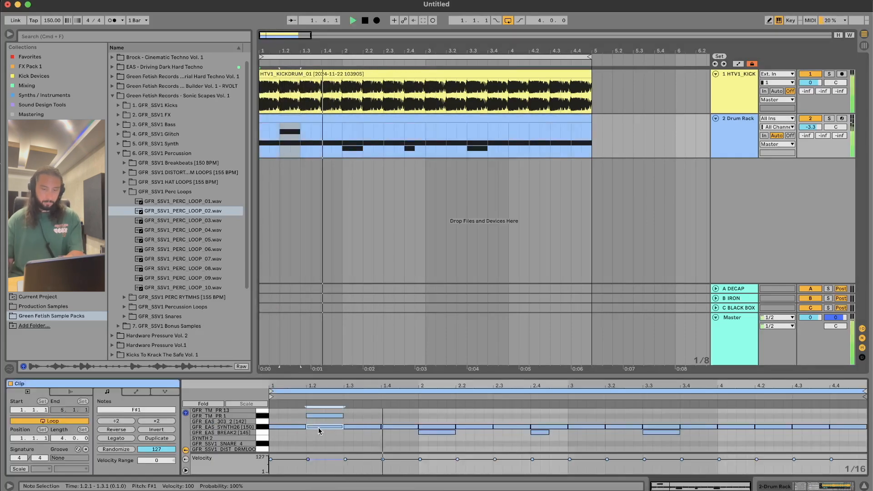
{"action": "double_click", "coordinate": [390, 427]}
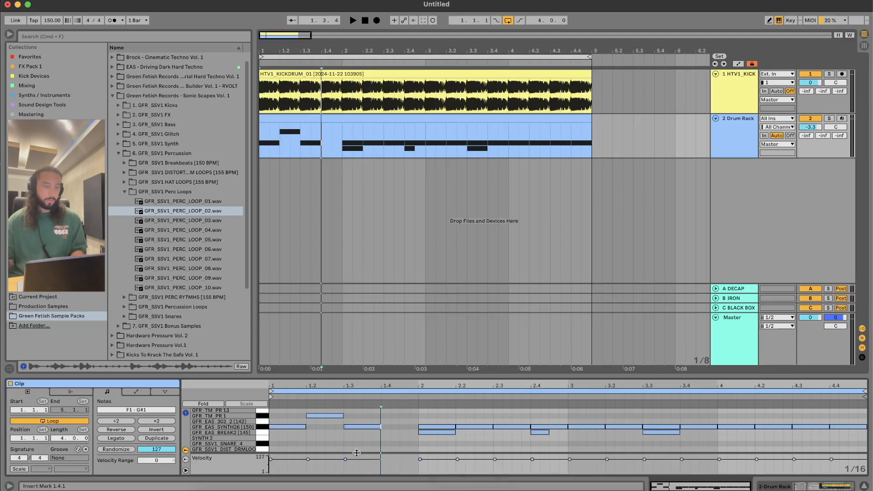
{"action": "left_click_drag", "start_coordinate": [336, 429], "coordinate": [859, 421]}
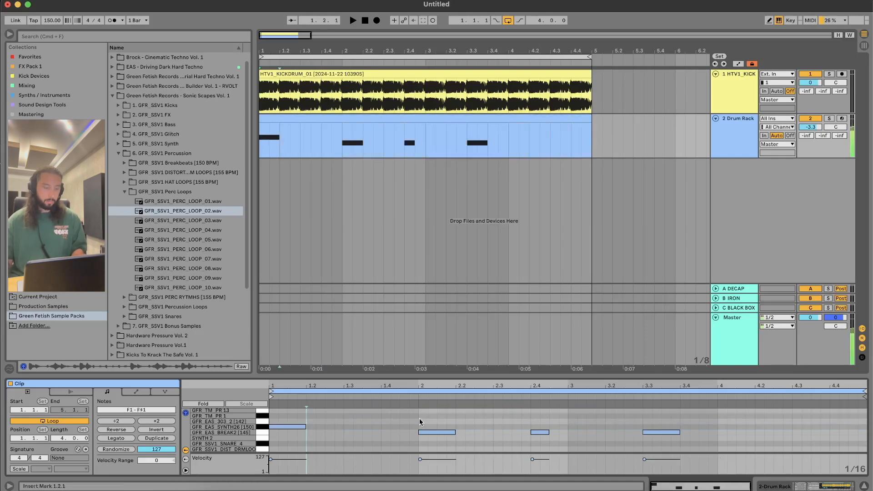
{"action": "key", "text": "super+z"}
{"action": "key", "text": "super+z"}
- Delete the GFR_EAS_SYNTH26 notes from beat 1.3 to the clip's end and draw a one-beat note at 1.4
{"action": "left_click_drag", "start_coordinate": [334, 428], "coordinate": [658, 440]}
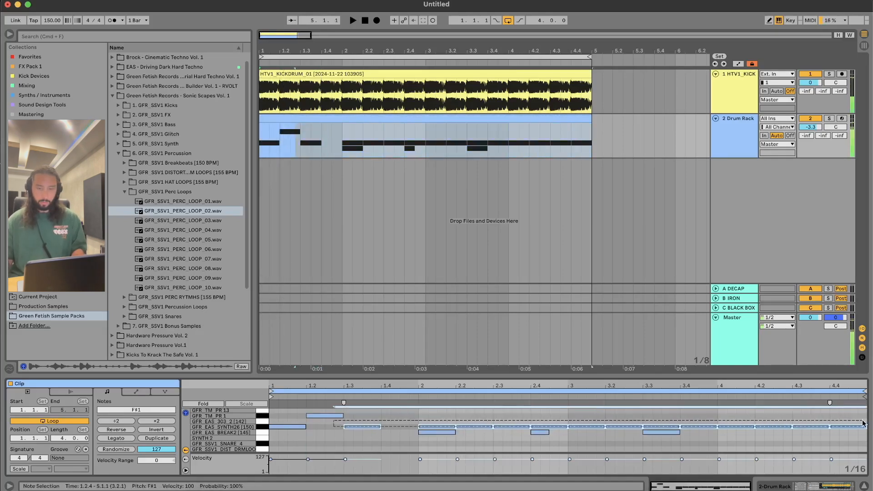
{"action": "key", "text": "Delete"}
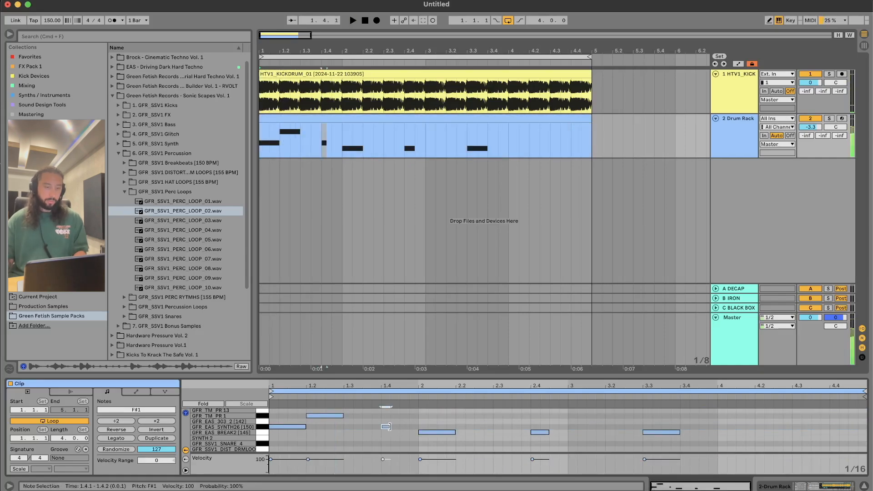
{"action": "left_click", "coordinate": [392, 427]}
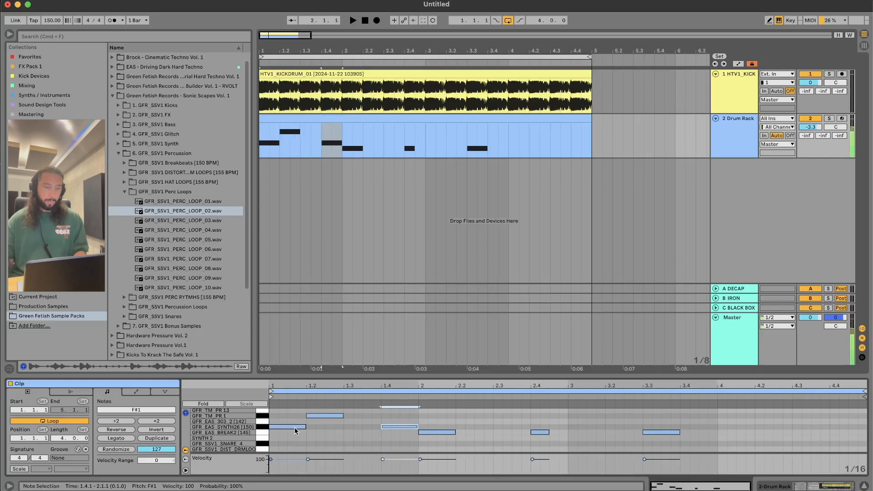
- Listen to the loop and replace the GFR_EAS_SYNTH26 note at 1.4 with a sixteenth note at 1.3
{"action": "key", "text": "space"}
{"action": "key", "text": "space"}
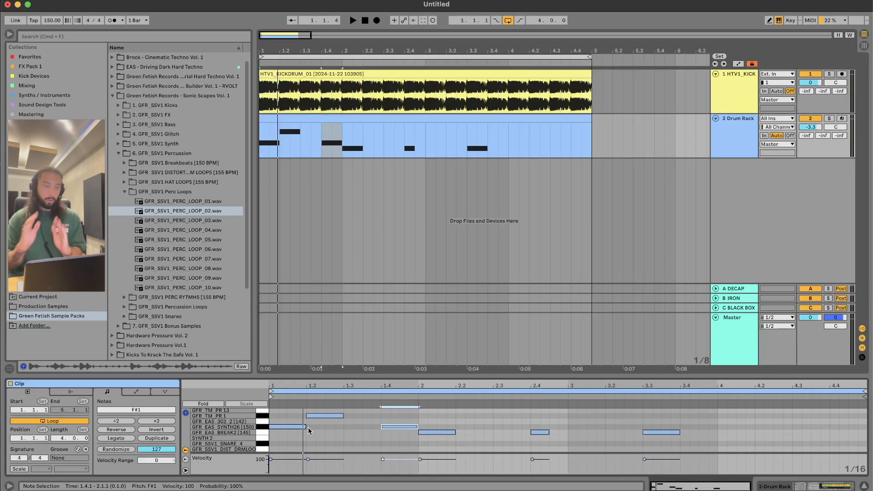
{"action": "double_click", "coordinate": [347, 427]}
{"action": "double_click", "coordinate": [381, 427]}
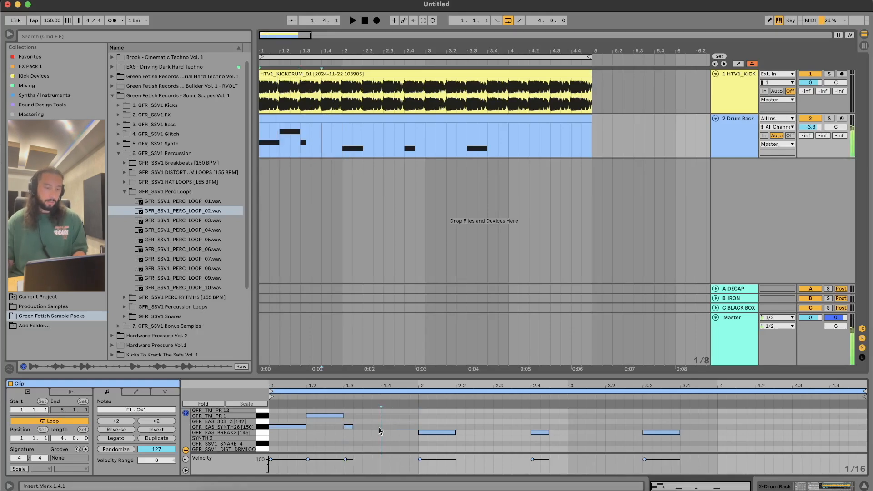
- Duplicate bar 1's GFR_EAS_SYNTH26 notes into bars 2 to 4 and listen to the loop
{"action": "left_click_drag", "start_coordinate": [416, 426], "coordinate": [272, 431]}
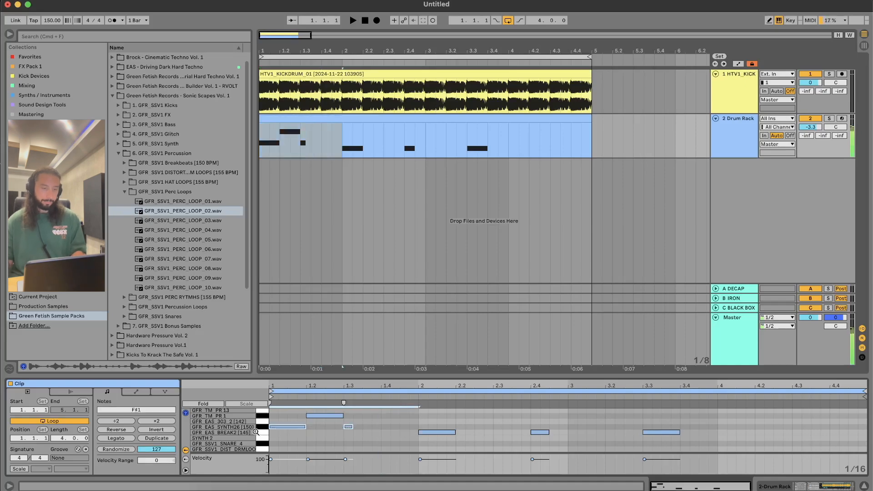
{"action": "key", "text": "super+d"}
{"action": "key", "text": "super+d"}
{"action": "key", "text": "super+d"}
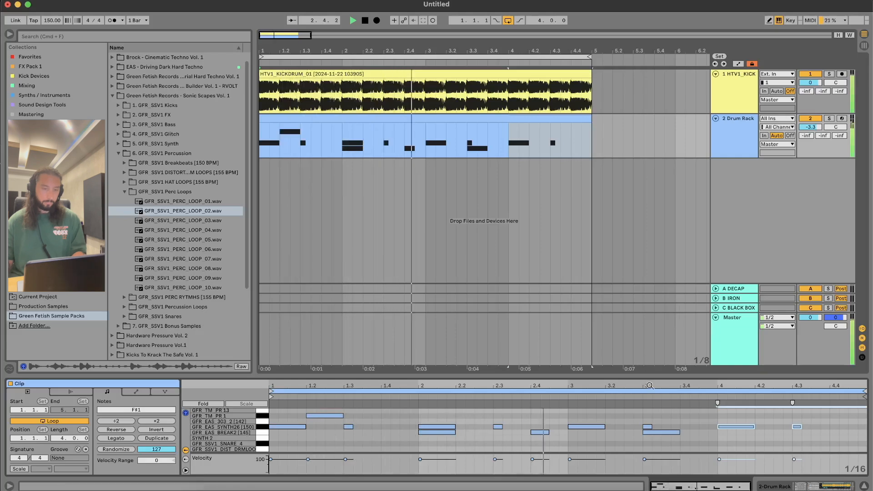
- Move the GFR_EAS_SYNTH26 note at 1.3 to 1.4 and delete that pad's notes from bars 2 to 4
{"action": "left_click_drag", "start_coordinate": [350, 426], "coordinate": [369, 427]}
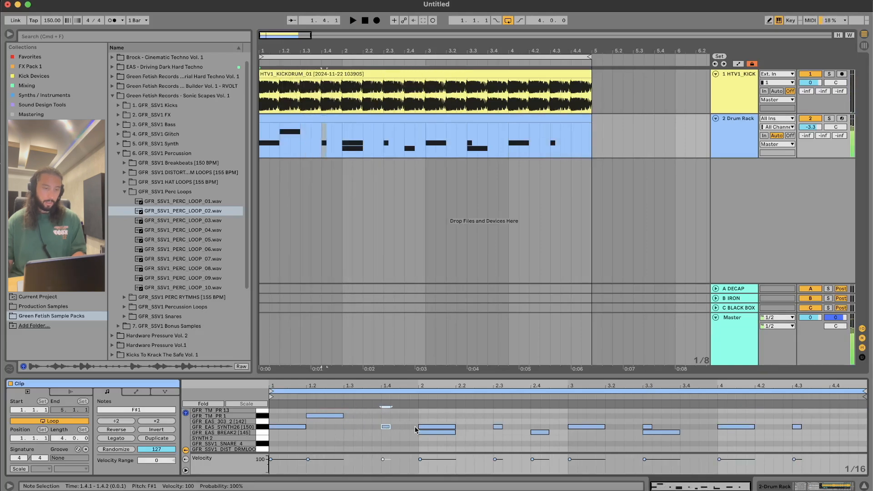
{"action": "left_click_drag", "start_coordinate": [516, 428], "coordinate": [821, 424]}
{"action": "key", "text": "Delete"}
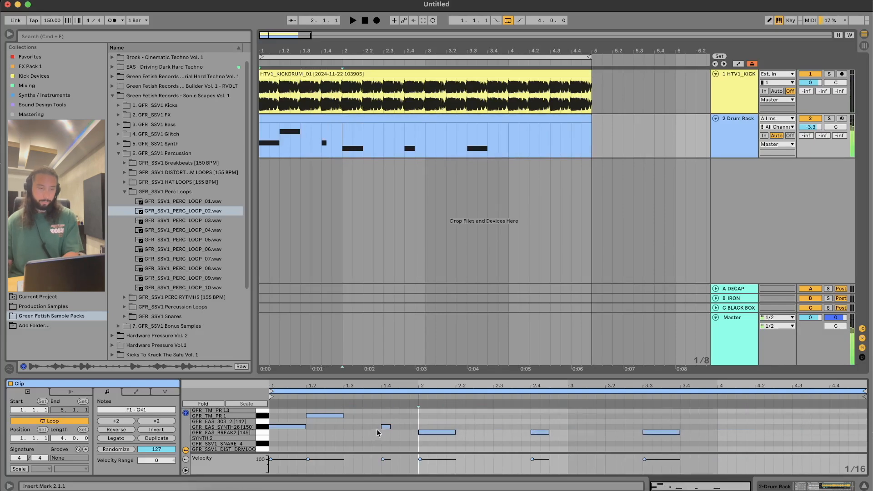
- Repeat the GFR_EAS_SYNTH26 notes at 1.1 and 1.4 in each of bars 2 to 4 and play the loop
{"action": "left_click_drag", "start_coordinate": [419, 429], "coordinate": [263, 432]}
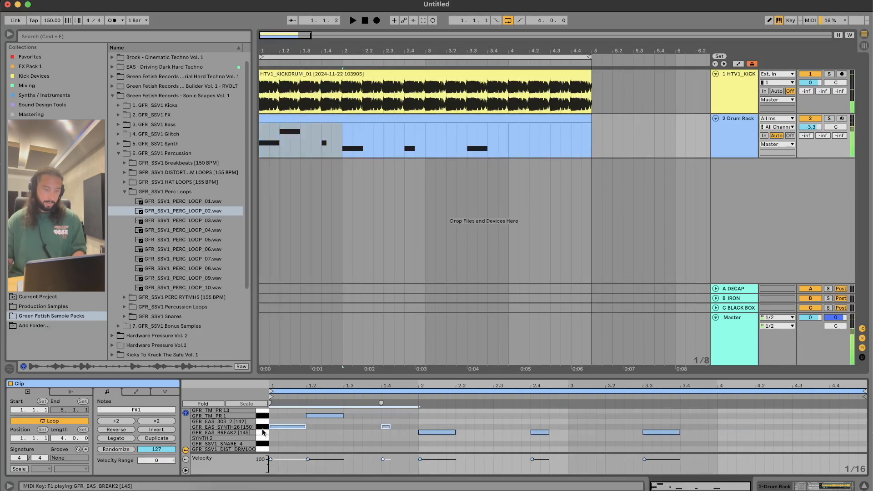
{"action": "key", "text": "super+d"}
{"action": "key", "text": "super+d"}
{"action": "key", "text": "space"}
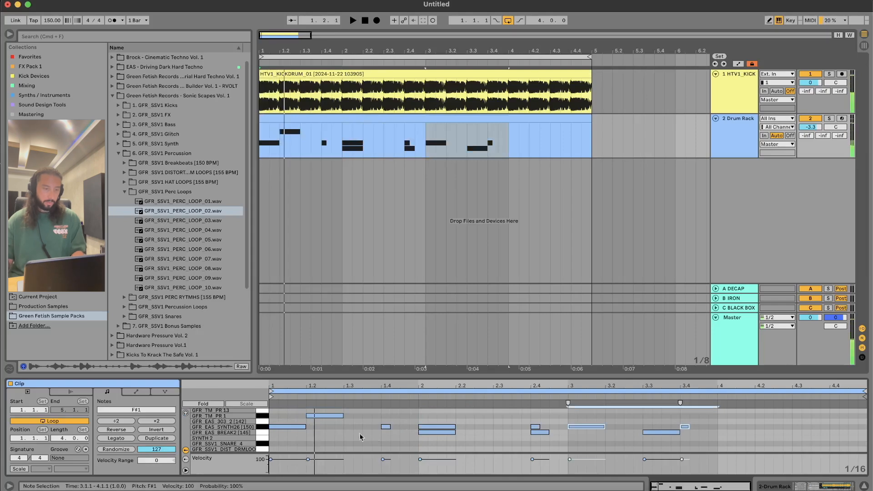
{"action": "key", "text": "space"}
{"action": "left_click_drag", "start_coordinate": [415, 430], "coordinate": [274, 429]}
{"action": "key", "text": "super+d"}
{"action": "key", "text": "super+d"}
{"action": "key", "text": "super+d"}
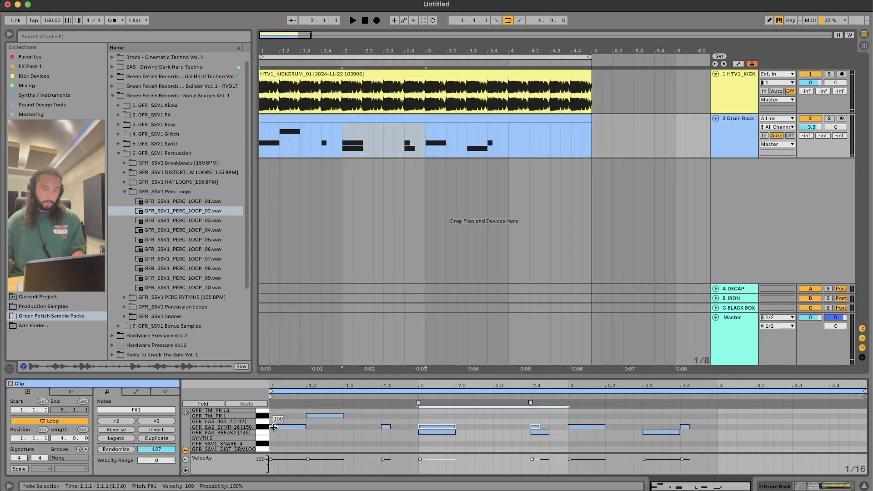
{"action": "key", "text": "space"}
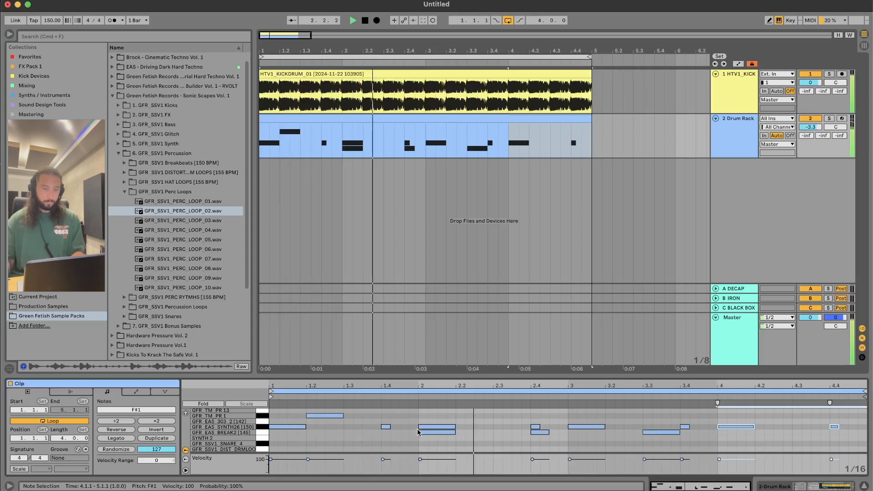
- Shorten the first GFR_EAS_SYNTH26 note to a sixteenth, add sixteenths at 1.1.4 and 1.2.3, and delete that pad's notes from 1.3 onward
{"action": "left_click_drag", "start_coordinate": [305, 427], "coordinate": [278, 427]}
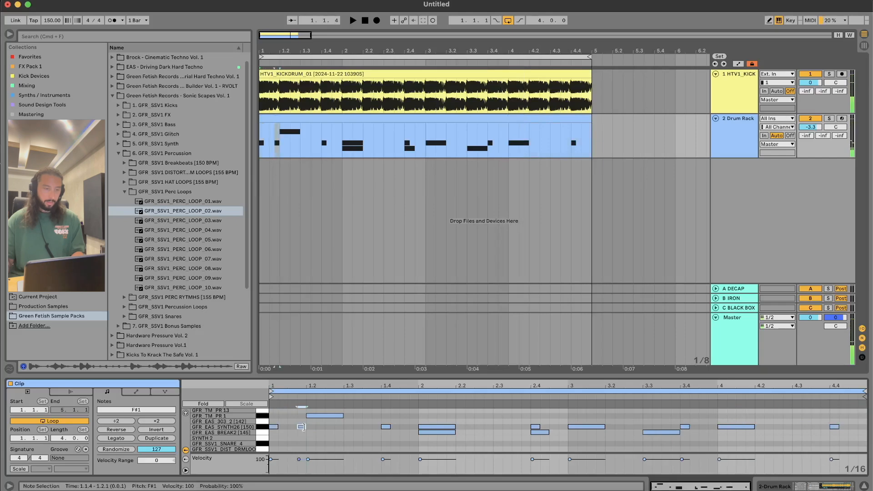
{"action": "double_click", "coordinate": [330, 426]}
{"action": "left_click_drag", "start_coordinate": [343, 426], "coordinate": [861, 421]}
{"action": "key", "text": "Delete"}
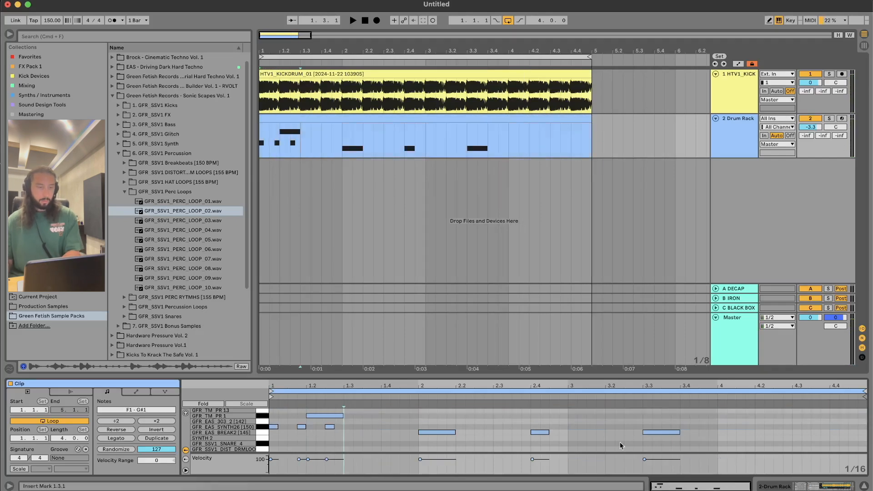
- Delete the GFR_TM_PR 1 note at 1.2 and all GFR_EAS_BREAK2 notes from the MIDI clip
{"action": "left_click", "coordinate": [334, 417]}
{"action": "key", "text": "Delete"}
{"action": "left_click_drag", "start_coordinate": [397, 416], "coordinate": [864, 435]}
{"action": "key", "text": "Delete"}
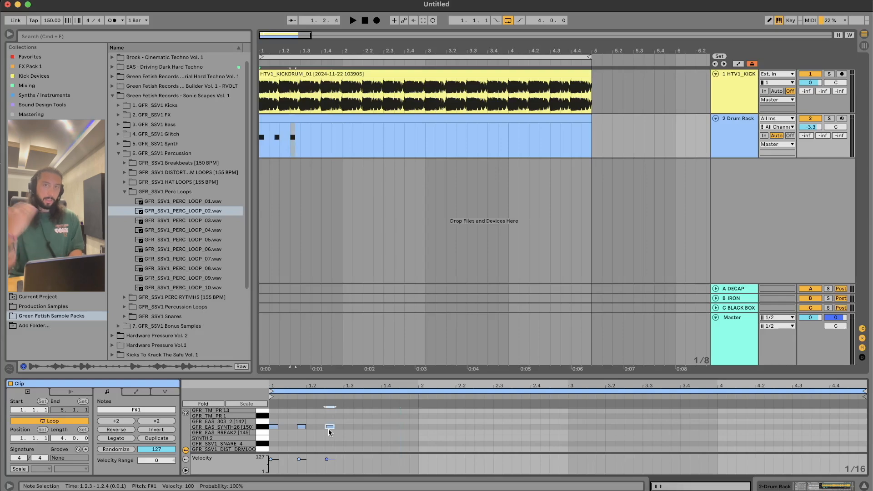
- Duplicate bar 1's three-note GFR_EAS_SYNTH26 pattern into bars 2 to 4 and listen to it over the kick
{"action": "key", "text": "space"}
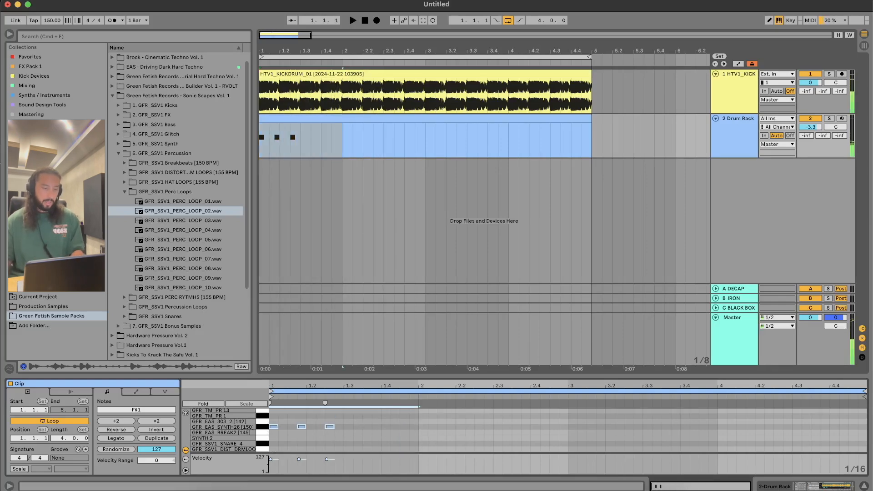
{"action": "key", "text": "super+d"}
{"action": "key", "text": "super+d"}
{"action": "key", "text": "super+d"}
{"action": "key", "text": "space"}
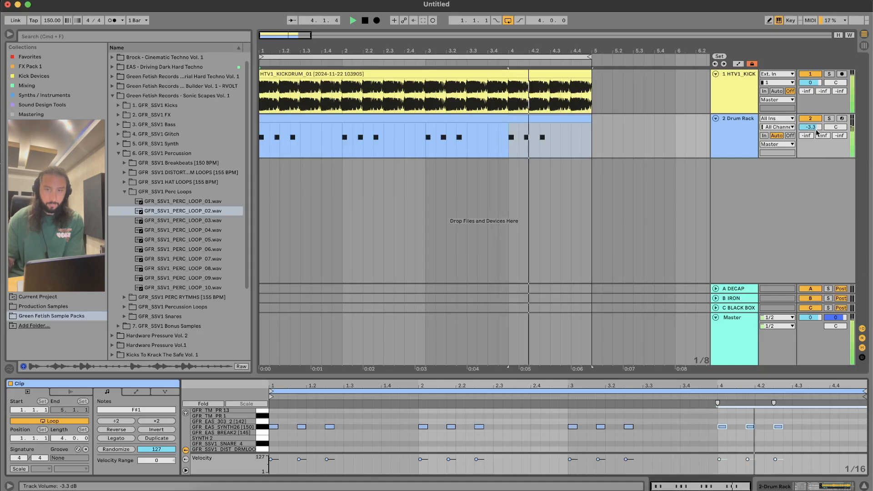
- Delete every GFR_EAS_SYNTH26 note after the first and draw sixteenth notes at 1.1.3 and 1.2.2
{"action": "key", "text": "space"}
{"action": "left_click_drag", "start_coordinate": [291, 419], "coordinate": [851, 490]}
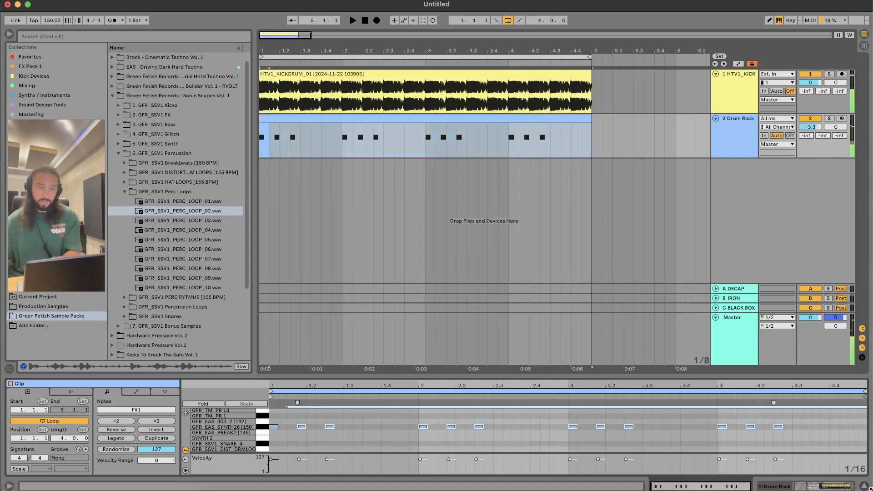
{"action": "key", "text": "Delete"}
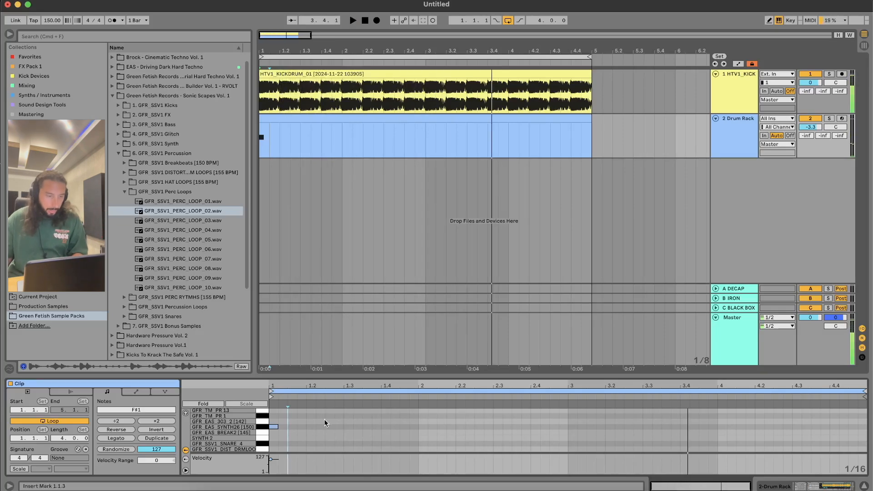
{"action": "double_click", "coordinate": [293, 426]}
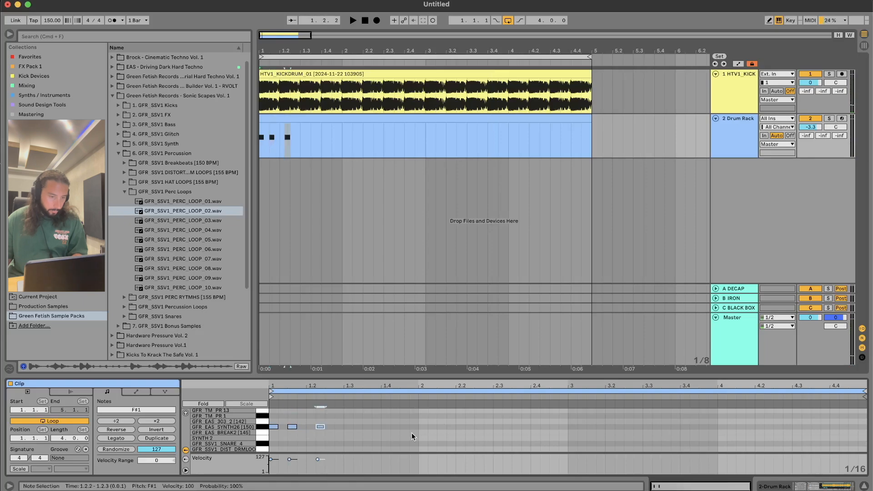
{"action": "double_click", "coordinate": [387, 427]}
{"action": "left_click_drag", "start_coordinate": [389, 427], "coordinate": [415, 427]}
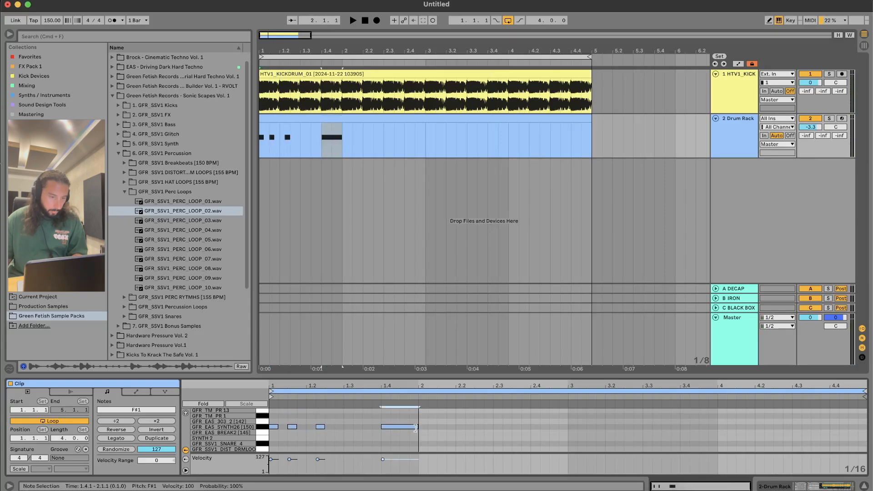
{"action": "key", "text": "Delete"}
- Duplicate bar 1's GFR_EAS_SYNTH26 notes at 1.1.1, 1.1.3 and 1.2.2 into bars 2 to 4 and play the loop
{"action": "key", "text": "super+a"}
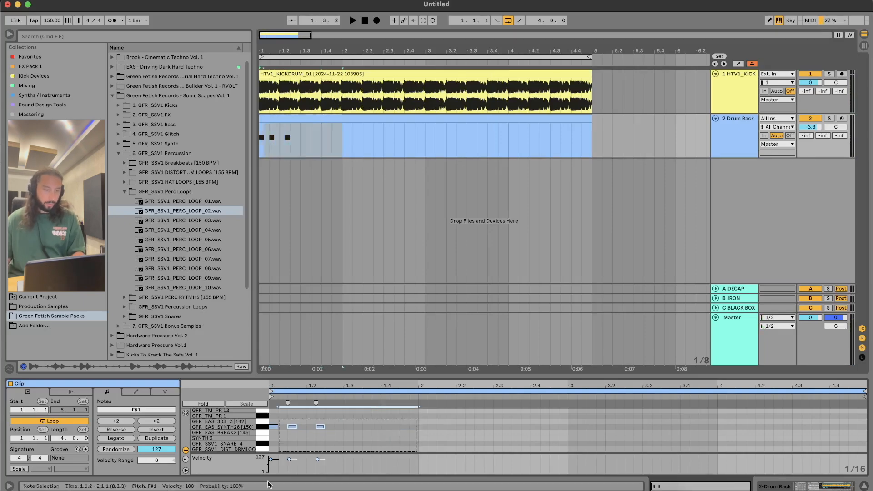
{"action": "key", "text": "super+d"}
{"action": "key", "text": "super+d"}
{"action": "key", "text": "super+d"}
{"action": "key", "text": "space"}
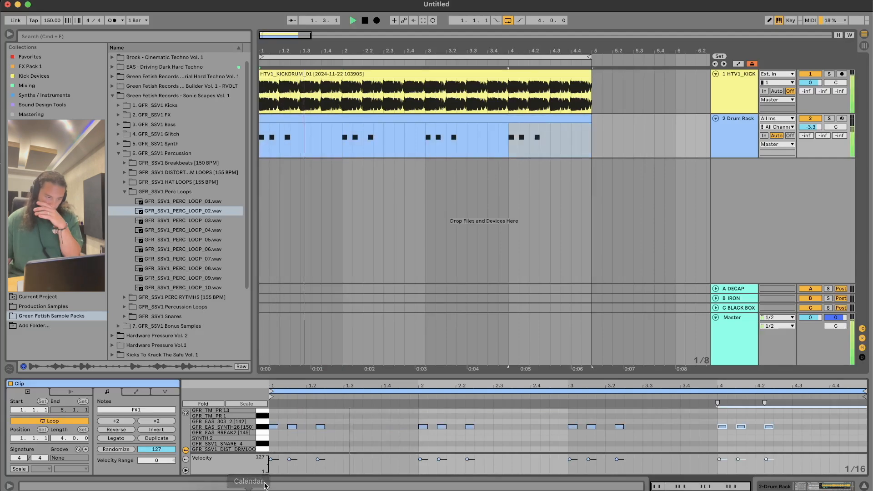
- Audition GFR_EAS_BREAK2 and place a three-sixteenth note on it at beat 1.4, checking the placement in playback
{"action": "left_click", "coordinate": [261, 434]}
{"action": "key", "text": "space"}
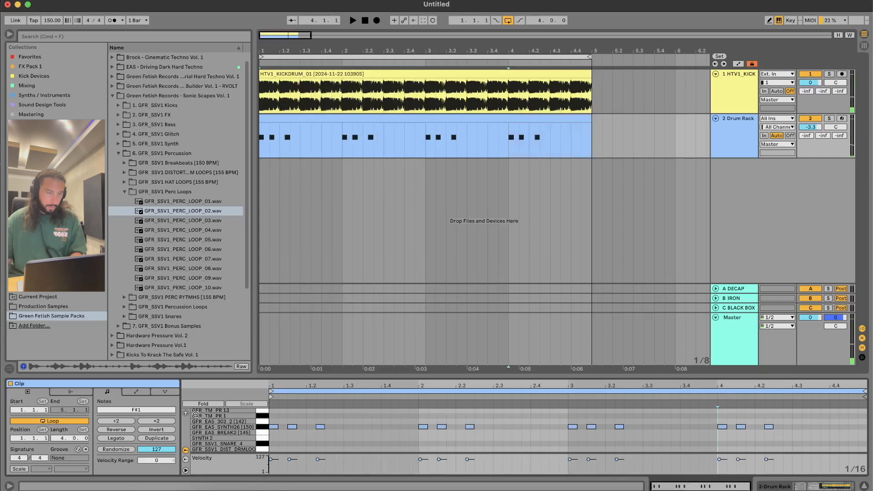
{"action": "left_click", "coordinate": [263, 432]}
{"action": "double_click", "coordinate": [320, 432]}
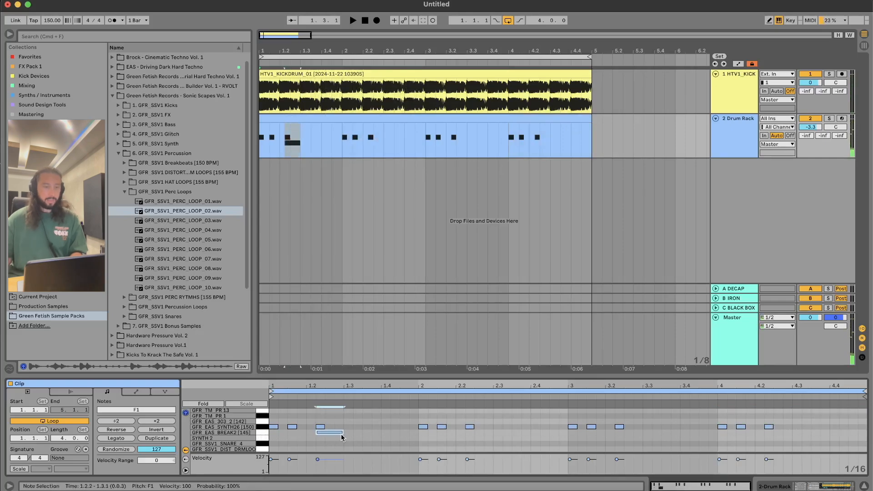
{"action": "key", "text": "space"}
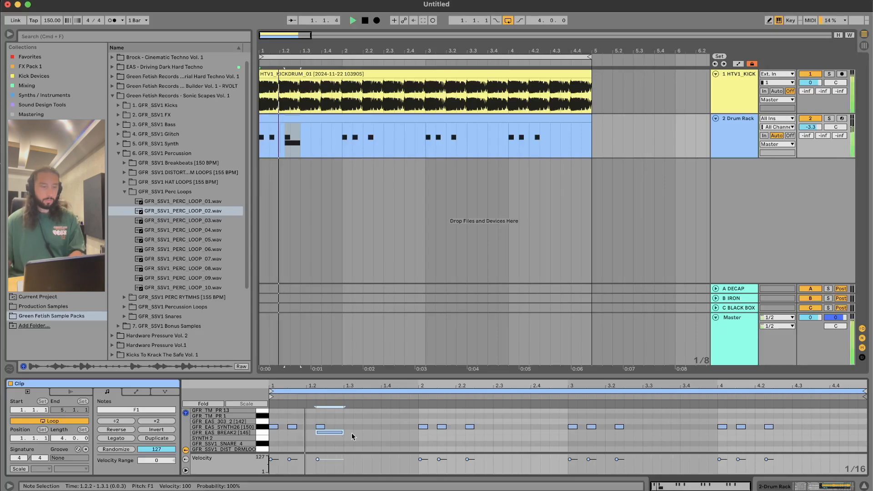
{"action": "key", "text": "space"}
{"action": "left_click_drag", "start_coordinate": [330, 436], "coordinate": [400, 435]}
{"action": "key", "text": "space"}
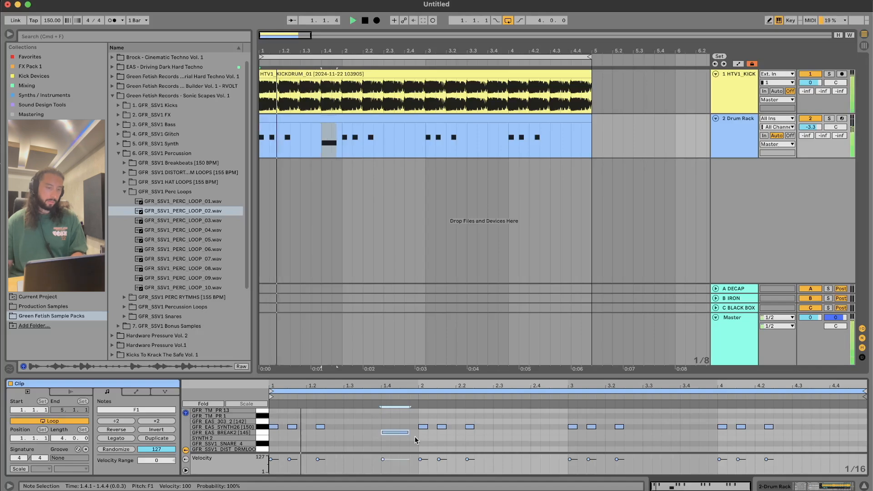
- Duplicate bar 1's GFR_EAS_SYNTH26 and GFR_EAS_BREAK2 notes into bars 2 to 4 and listen to the loop
{"action": "key", "text": "space"}
{"action": "left_click_drag", "start_coordinate": [415, 440], "coordinate": [270, 425]}
{"action": "key", "text": "super+d"}
{"action": "key", "text": "super+d"}
{"action": "key", "text": "super+d"}
{"action": "key", "text": "space"}
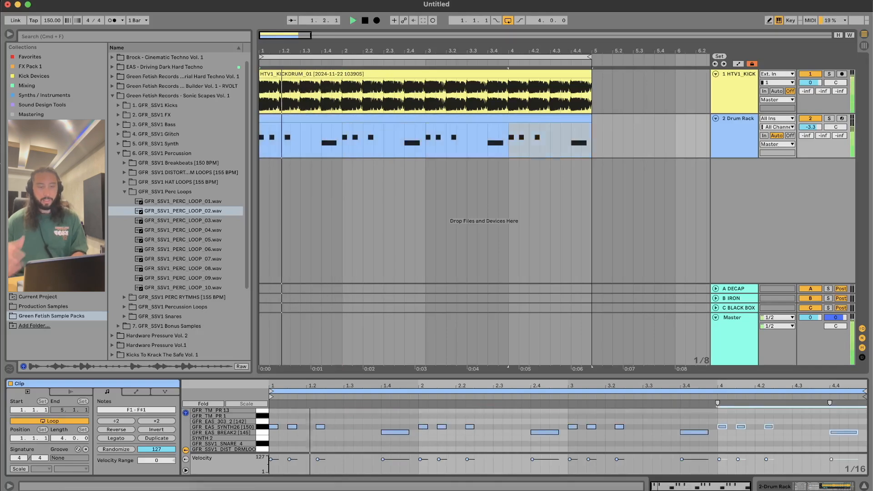
- Audition GFR_TM_PR 1 and place sixteenth notes on it at beats 1.2 and 1.3 while listening
{"action": "left_click", "coordinate": [264, 417]}
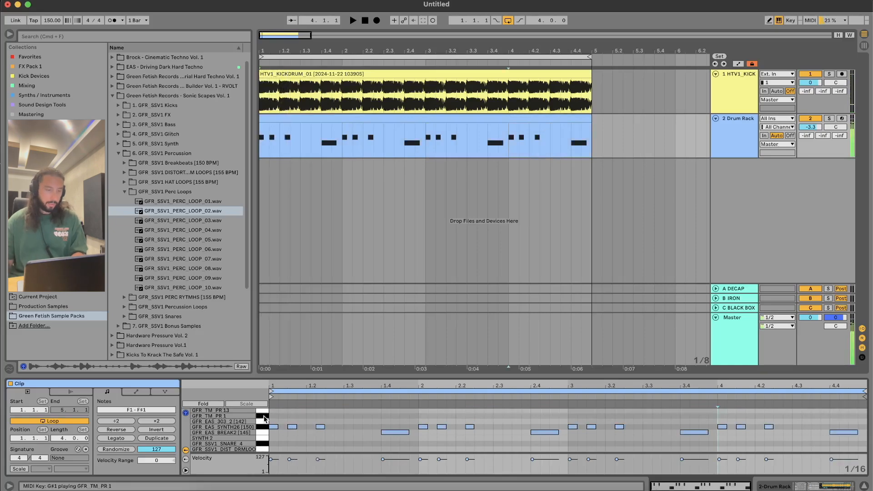
{"action": "double_click", "coordinate": [348, 416]}
{"action": "double_click", "coordinate": [367, 416]}
{"action": "key", "text": "space"}
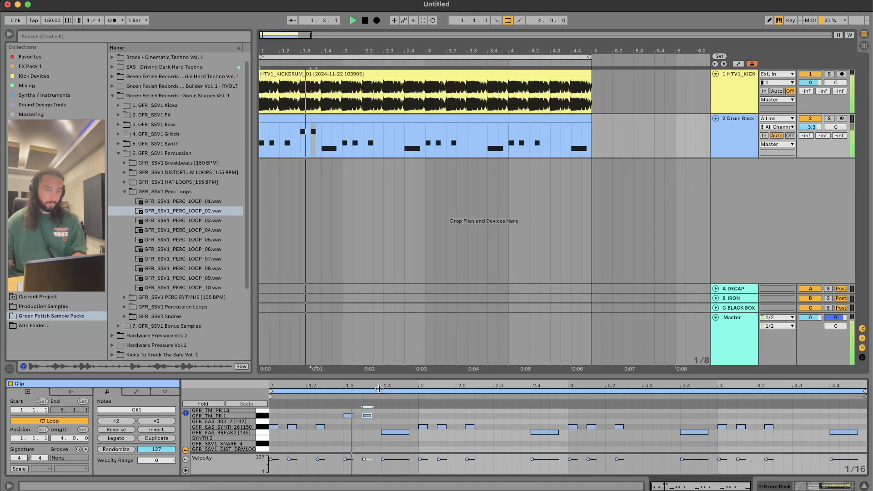
{"action": "left_click_drag", "start_coordinate": [367, 416], "coordinate": [310, 416]}
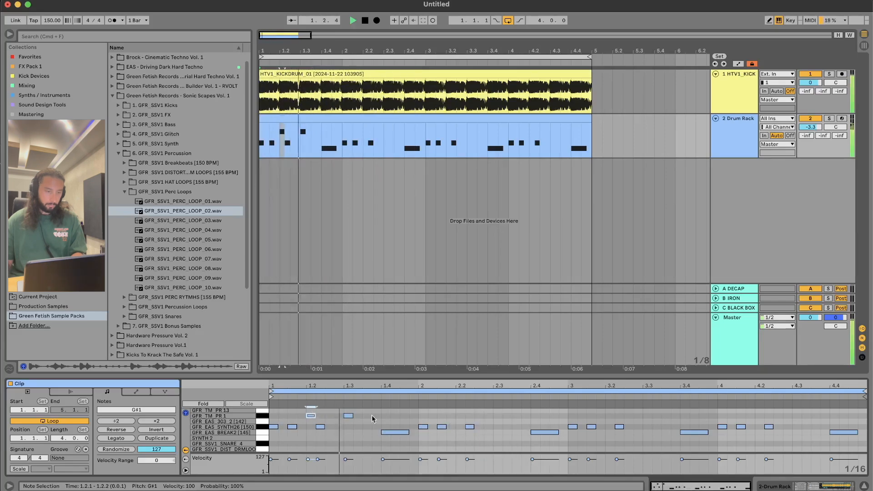
- Repeat the complete bar 1 pattern, including the GFR_TM_PR 1 notes, in bars 2 to 4
{"action": "key", "text": "super+d"}
{"action": "key", "text": "space"}
{"action": "key", "text": "super+d"}
{"action": "key", "text": "super+d"}
- Set the Fade Out of the GFR_TM_PR 1 pad's sample to 97.3 ms while listening to the loop
{"action": "left_click", "coordinate": [773, 487]}
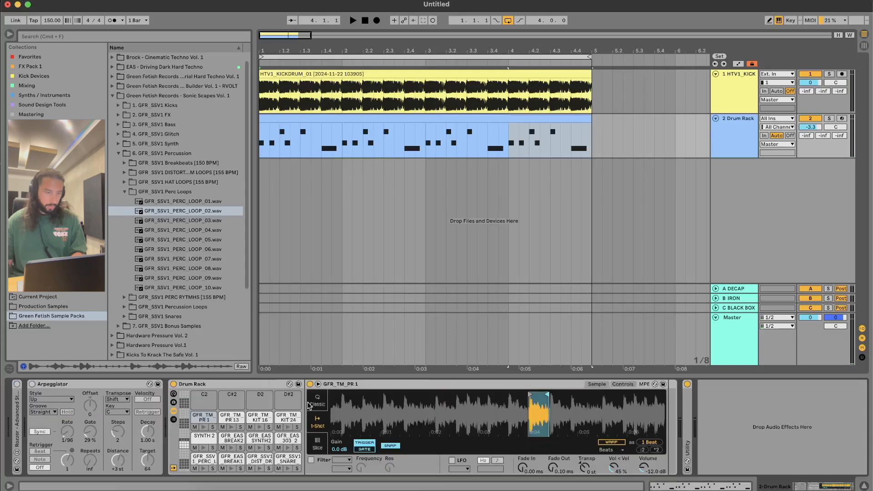
{"action": "key", "text": "space"}
{"action": "key", "text": "space"}
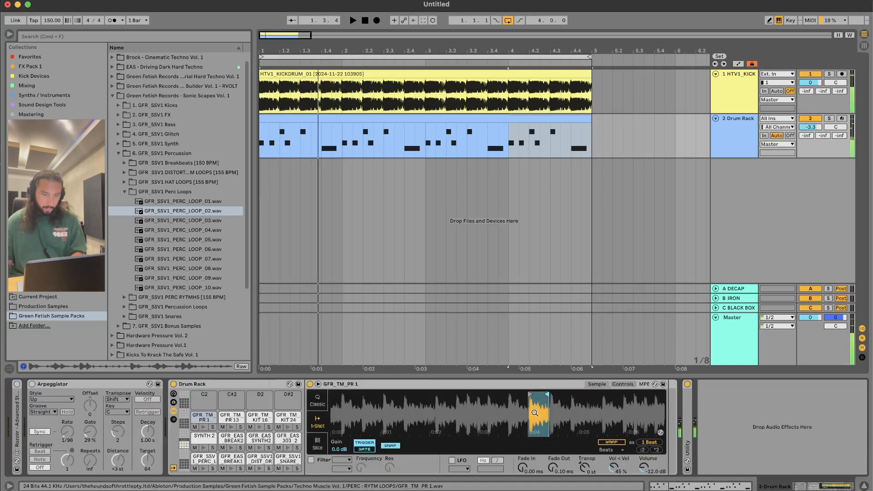
{"action": "mouse_move", "coordinate": [535, 413]}
{"action": "left_mouse_down"}
{"action": "mouse_move", "coordinate": [529, 432]}
{"action": "mouse_move", "coordinate": [528, 413]}
{"action": "left_mouse_up"}
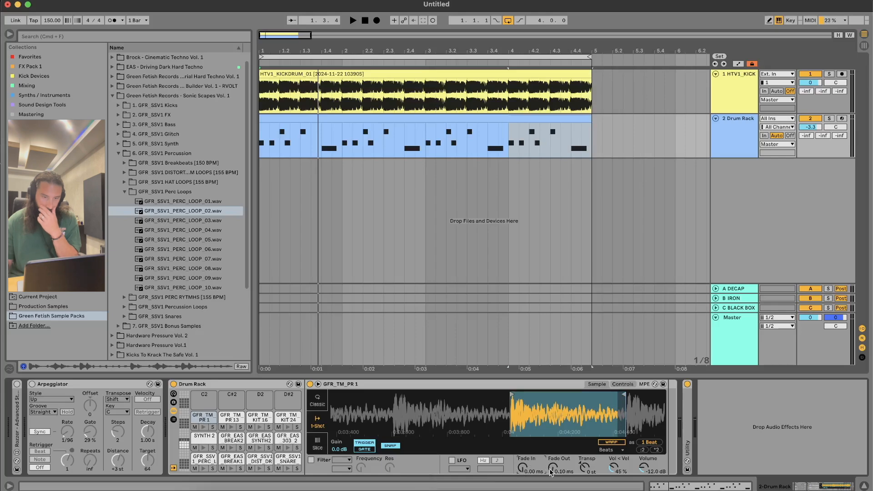
{"action": "left_click_drag", "start_coordinate": [553, 466], "coordinate": [553, 457]}
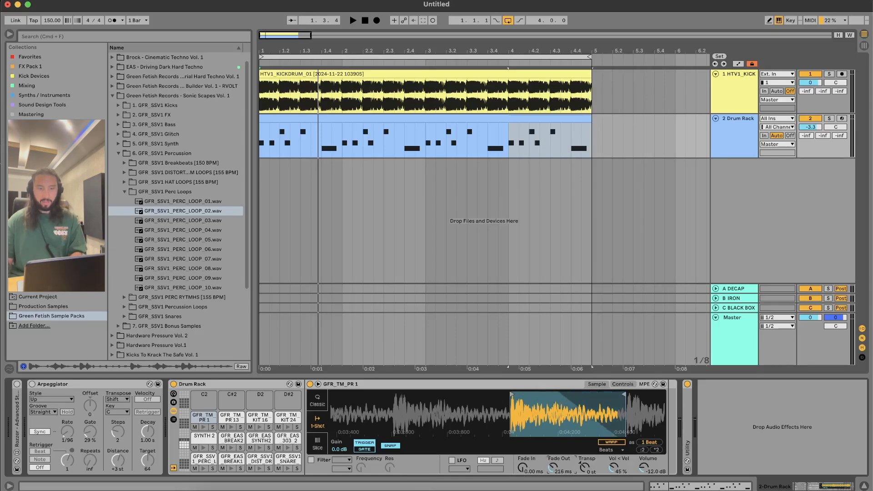
{"action": "key", "text": "space"}
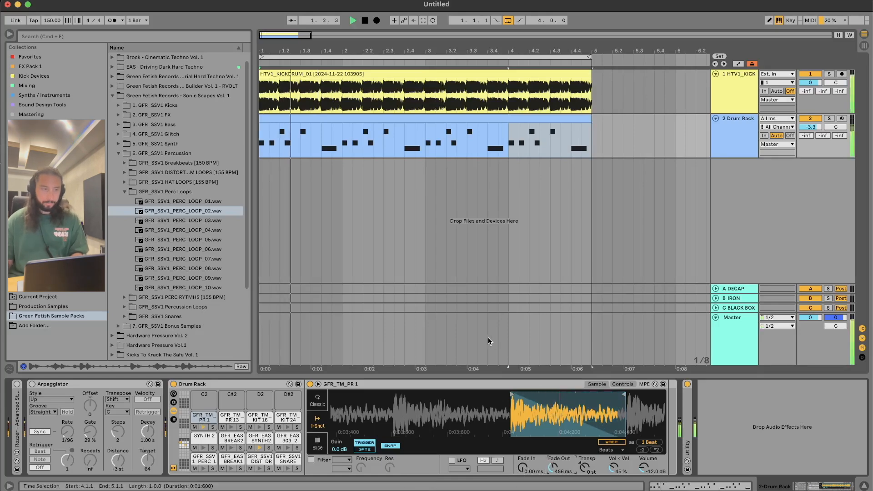
{"action": "left_click_drag", "start_coordinate": [553, 467], "coordinate": [553, 475]}
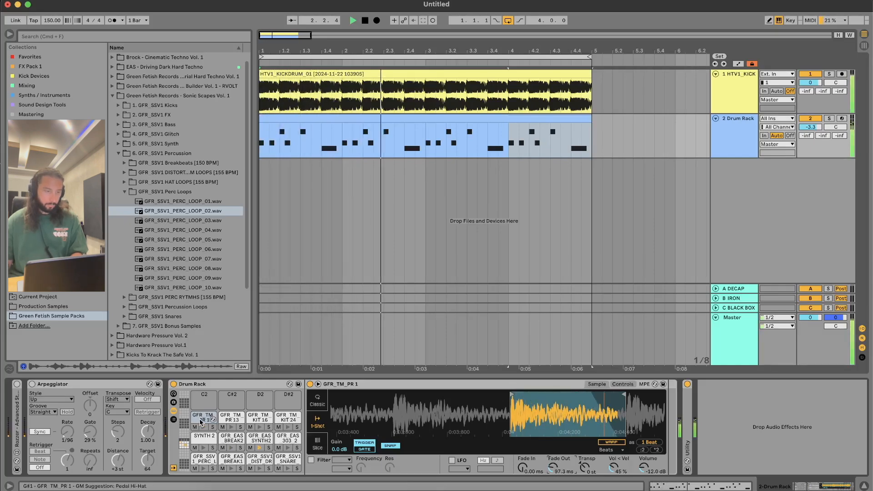
- Try the Arpeggiator on the Drum Rack track during playback and switch it off again
{"action": "key", "text": "space"}
{"action": "left_click", "coordinate": [33, 384]}
{"action": "key", "text": "space"}
{"action": "key", "text": "space"}
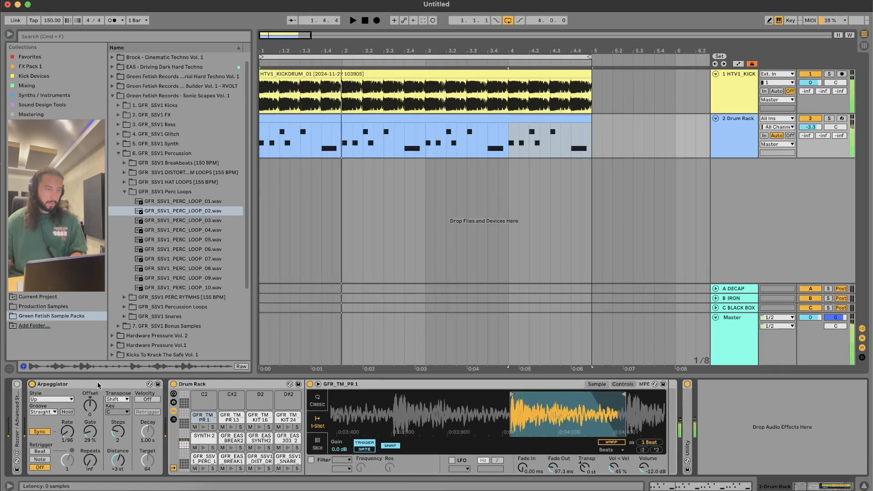
{"action": "left_click", "coordinate": [32, 384]}
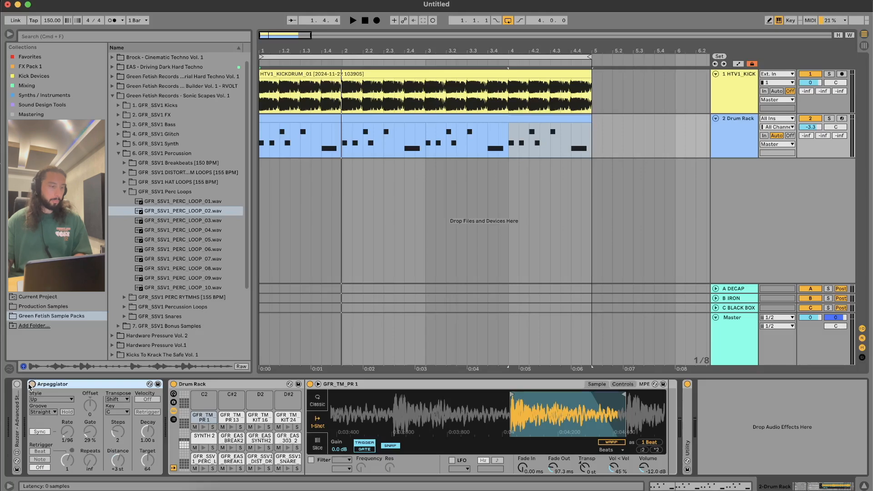
- Set the Rozzer step sequencer's Notes length to 3 and audition randomized notes against the loop
{"action": "double_click", "coordinate": [19, 410]}
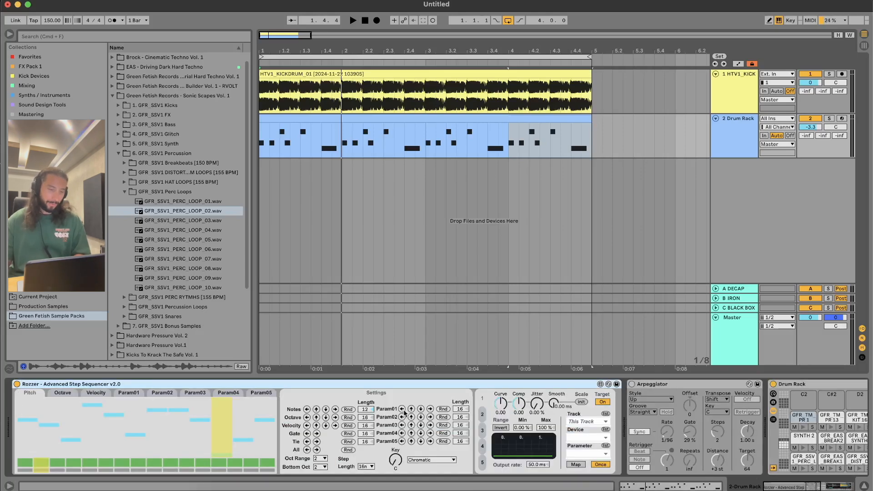
{"action": "left_click_drag", "start_coordinate": [365, 409], "coordinate": [365, 422]}
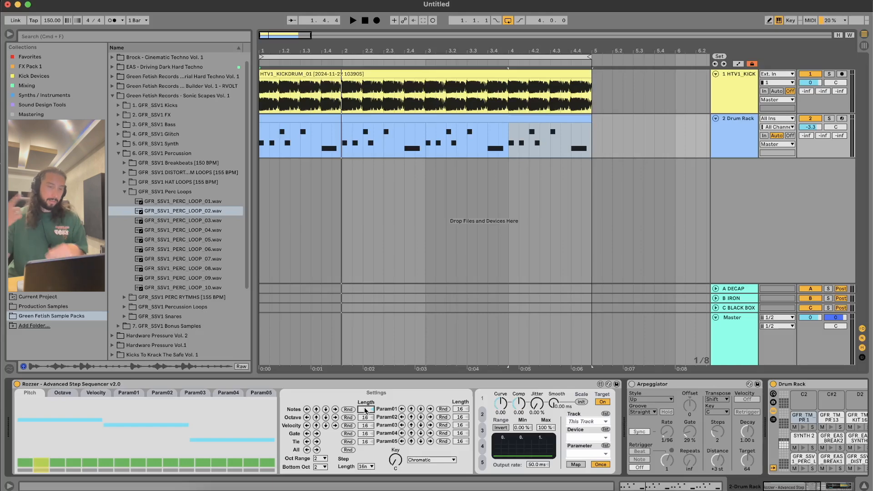
{"action": "key", "text": "space"}
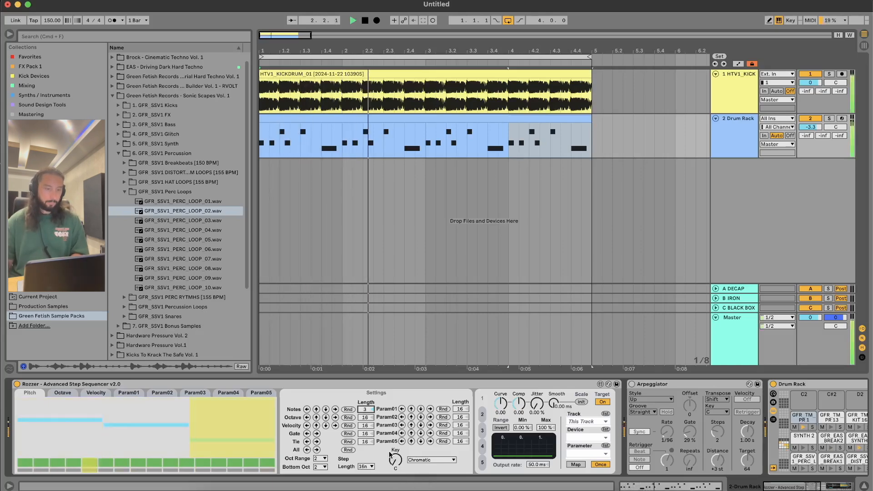
{"action": "scroll", "coordinate": [641, 440], "scroll_direction": "right", "scroll_amount": 5}
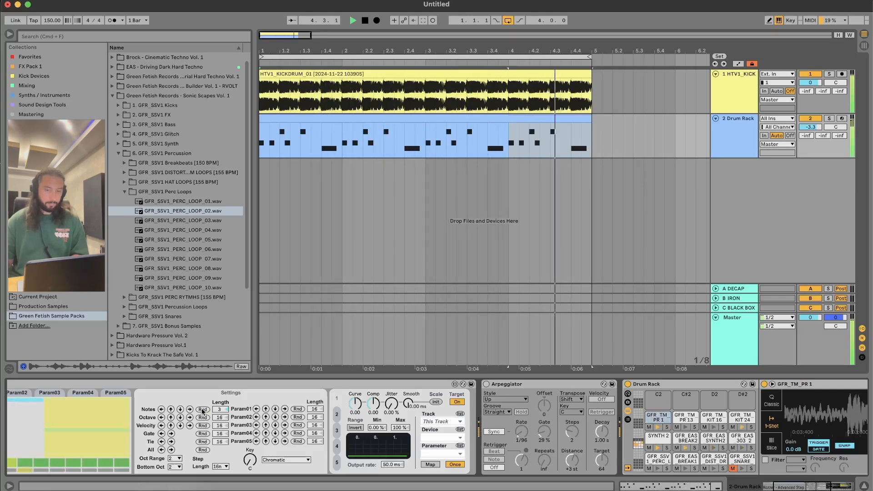
{"action": "key", "text": "space"}
{"action": "scroll", "coordinate": [113, 434], "scroll_direction": "left", "scroll_amount": 5}
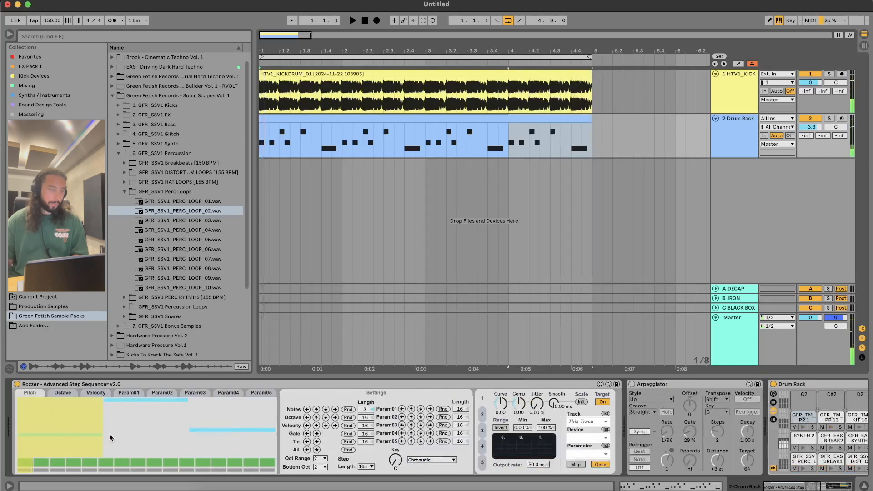
{"action": "double_click", "coordinate": [19, 385]}
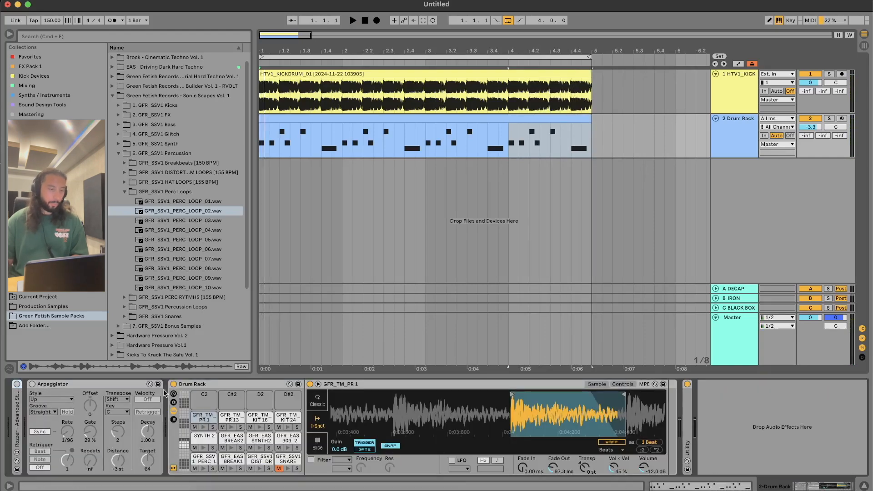
- Switch on the Arpeggiator and set Rate 1/4, Gate 153 %, Steps 0, Repeats 12 and transpose Distance +7 st while auditioning the loop
{"action": "left_click", "coordinate": [31, 384]}
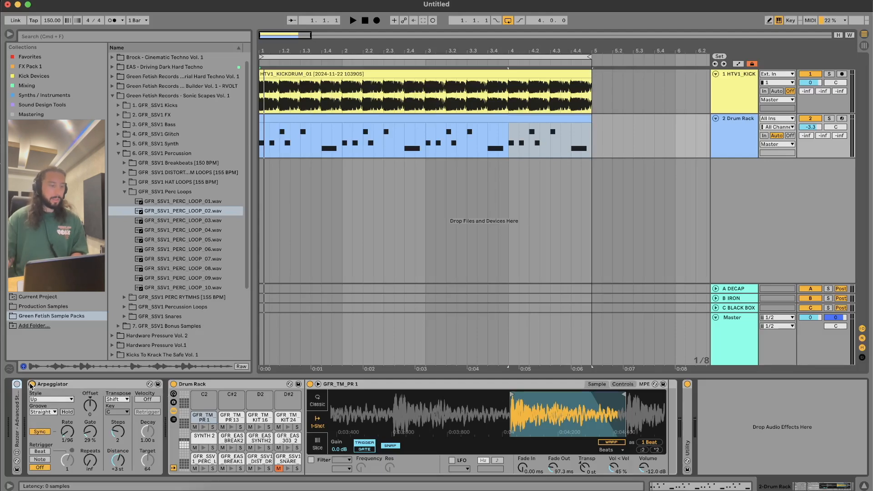
{"action": "key", "text": "space"}
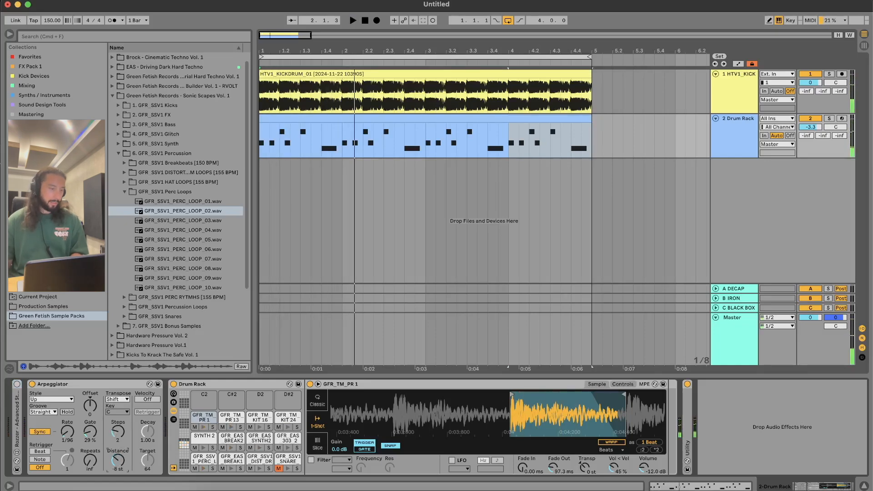
{"action": "key", "text": "space"}
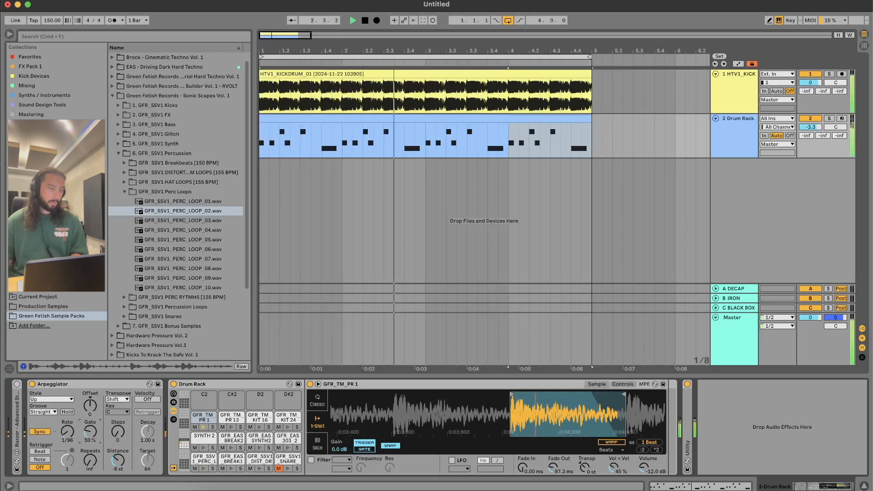
{"action": "left_click_drag", "start_coordinate": [70, 434], "coordinate": [70, 386]}
{"action": "scroll", "coordinate": [70, 436], "scroll_direction": "down", "scroll_amount": 3}
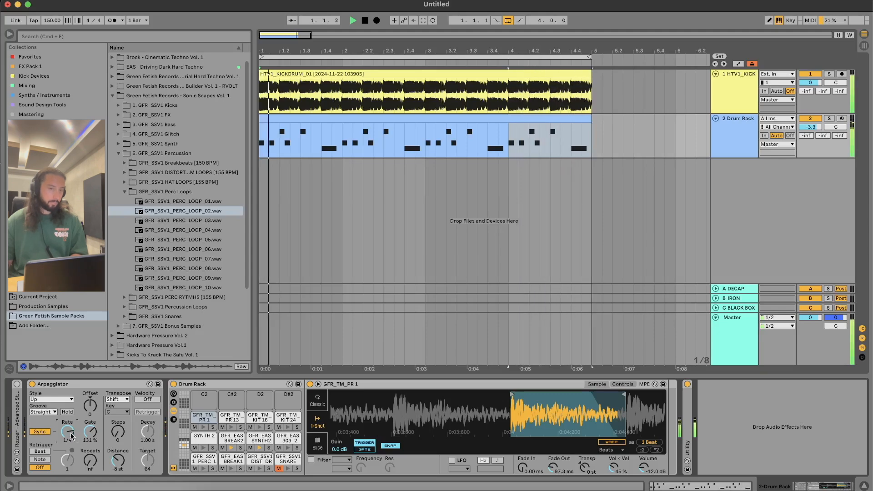
{"action": "left_click_drag", "start_coordinate": [90, 432], "coordinate": [90, 425]}
{"action": "left_click_drag", "start_coordinate": [117, 460], "coordinate": [90, 436]}
- Compare the loop with the Arpeggiator off and on, and set its Rate to 1/64 during playback
{"action": "left_click", "coordinate": [32, 384]}
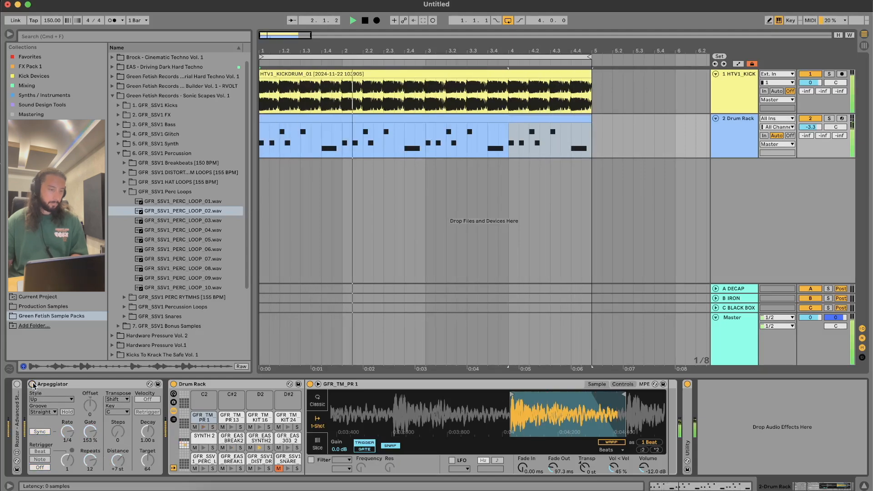
{"action": "left_click", "coordinate": [33, 384]}
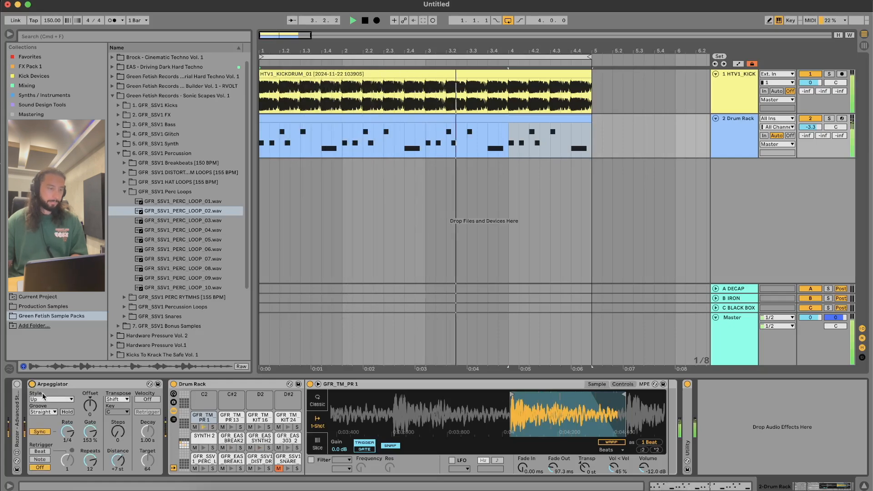
{"action": "left_click_drag", "start_coordinate": [67, 432], "coordinate": [67, 420]}
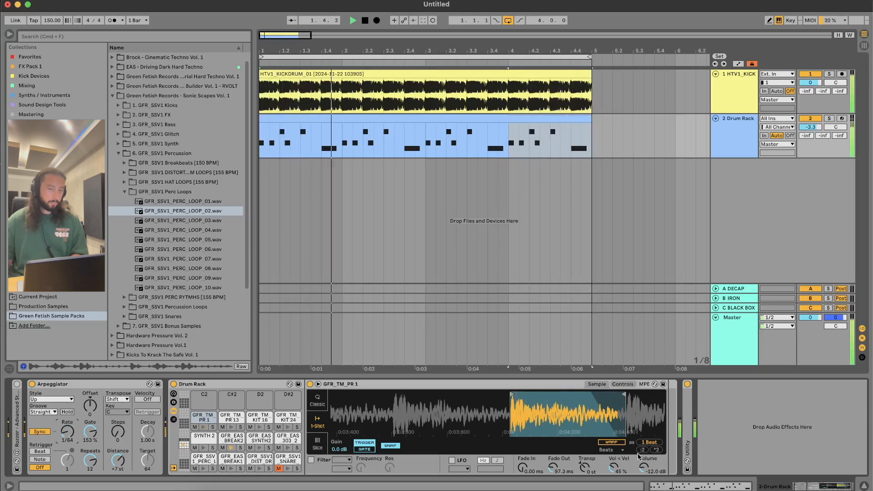
{"action": "key", "text": "space"}
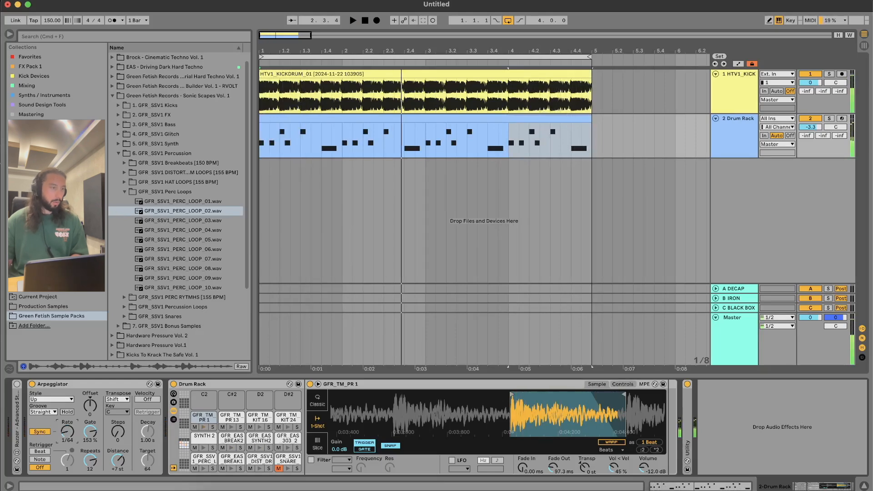
- Add an Amp effect to the Drum Rack track and insert an LFO device before it
{"action": "left_click", "coordinate": [37, 171]}
{"action": "scroll", "coordinate": [171, 300], "scroll_direction": "up", "scroll_amount": 10}
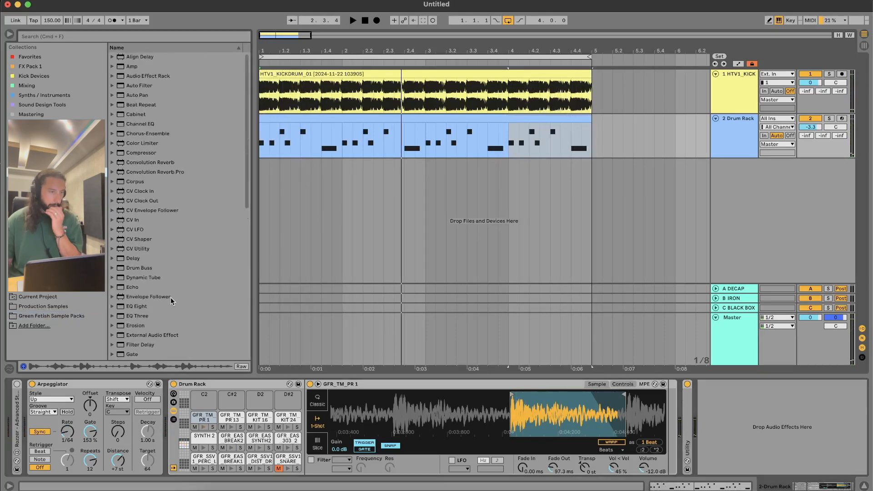
{"action": "double_click", "coordinate": [132, 67]}
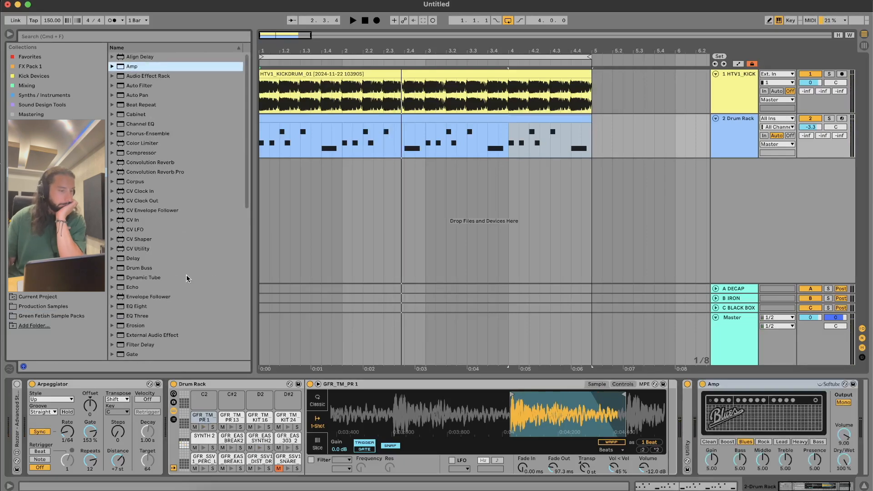
{"action": "scroll", "coordinate": [166, 297], "scroll_direction": "down", "scroll_amount": 15}
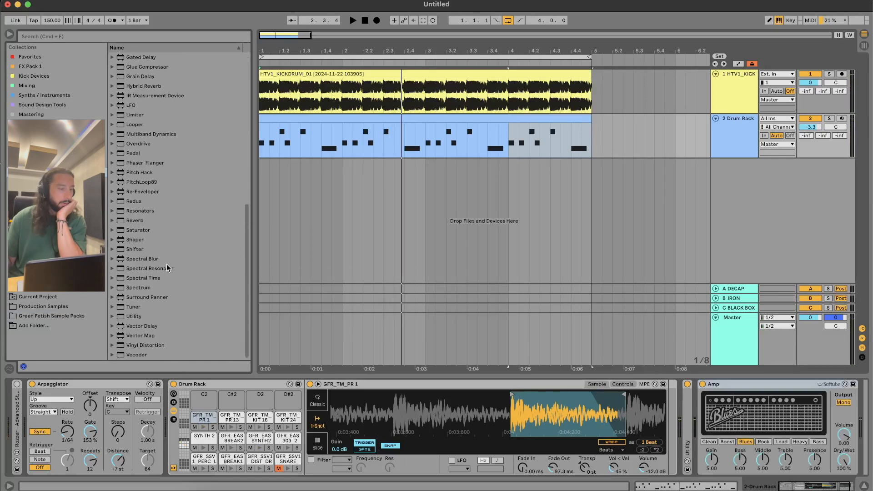
{"action": "scroll", "coordinate": [166, 265], "scroll_direction": "up", "scroll_amount": 3}
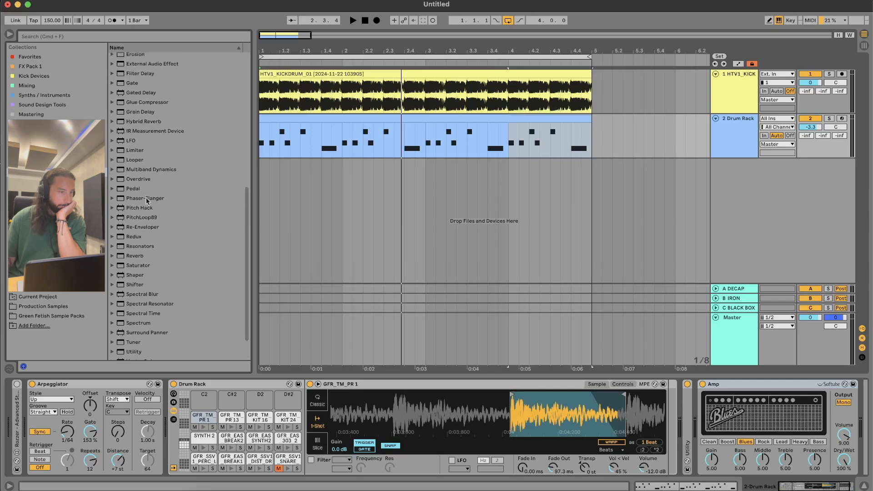
{"action": "left_click_drag", "start_coordinate": [129, 144], "coordinate": [693, 403]}
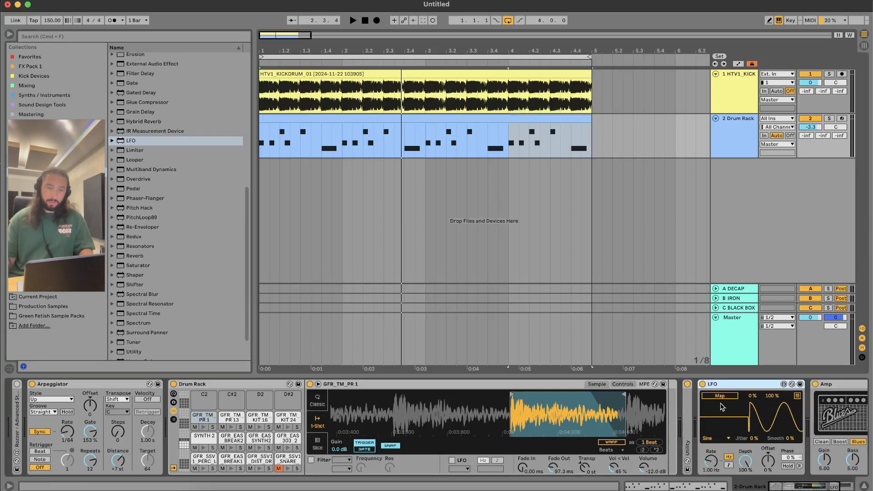
- Map the LFO to the Arpeggiator's Synced Rate, bypass the Amp and set the Arpeggiator's Gate to 69 % while listening
{"action": "left_click", "coordinate": [65, 432]}
{"action": "key", "text": "space"}
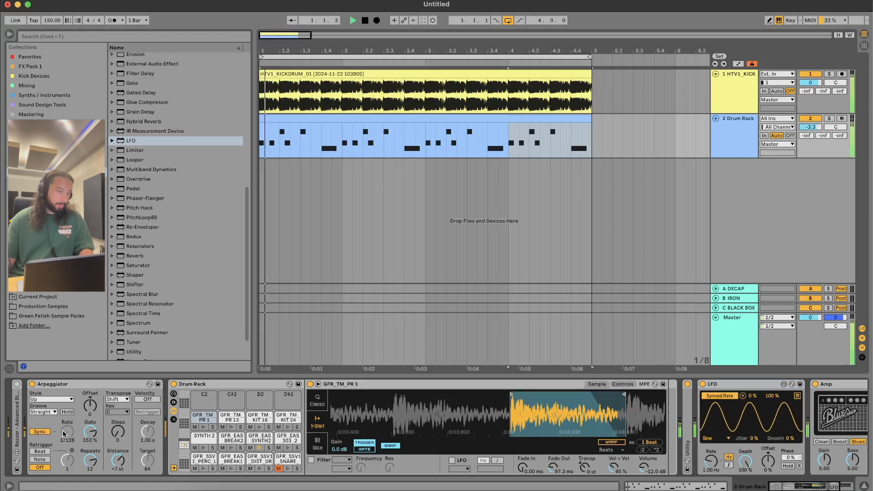
{"action": "left_click", "coordinate": [815, 384]}
{"action": "key", "text": "space"}
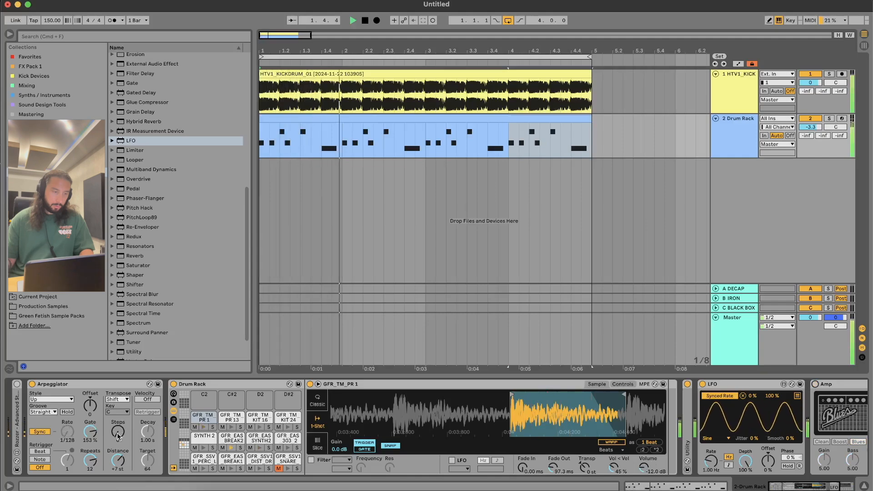
{"action": "key", "text": "space"}
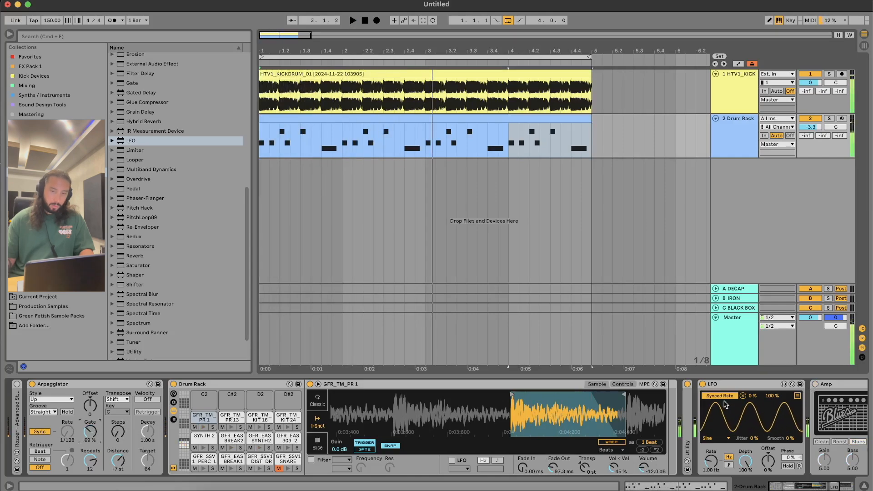
- Try the LFO on the Arpeggiator's transpose Steps, remap it to transpose Distance, and set the LFO to 1.09 Hz with 26.8 % depth
{"action": "left_click", "coordinate": [584, 467]}
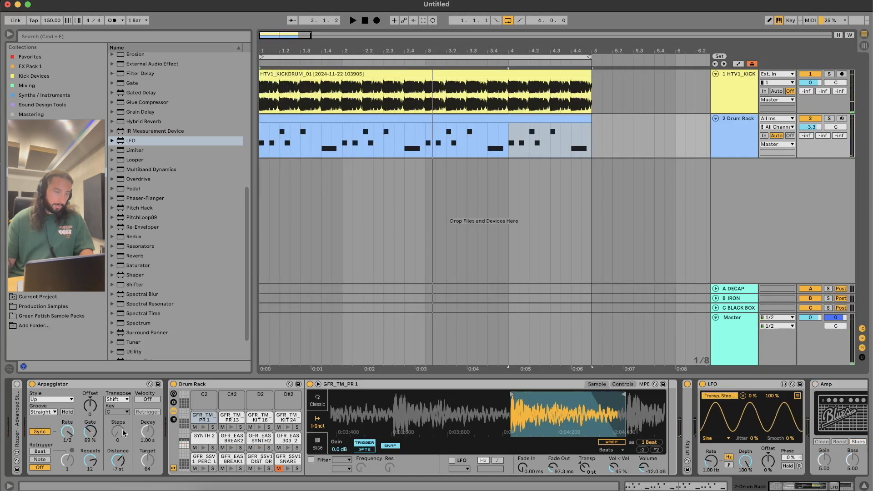
{"action": "key", "text": "space"}
{"action": "left_click_drag", "start_coordinate": [711, 460], "coordinate": [742, 399]}
{"action": "left_click", "coordinate": [743, 395]}
{"action": "left_click", "coordinate": [719, 396]}
{"action": "left_click", "coordinate": [118, 460]}
{"action": "key", "text": "space"}
{"action": "left_click_drag", "start_coordinate": [711, 461], "coordinate": [745, 489]}
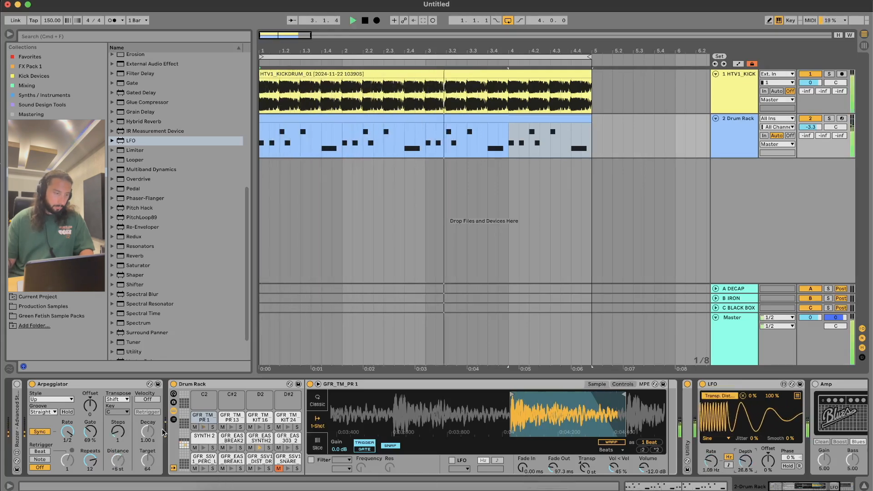
- Remap the LFO to the Arpeggiator's transpose Steps, and set the Arpeggiator's Rate to 1/48, Distance to +9 st, Repeats to inf and Gate to 124 %
{"action": "left_click_drag", "start_coordinate": [67, 432], "coordinate": [68, 462]}
{"action": "left_click_drag", "start_coordinate": [122, 434], "coordinate": [122, 427]}
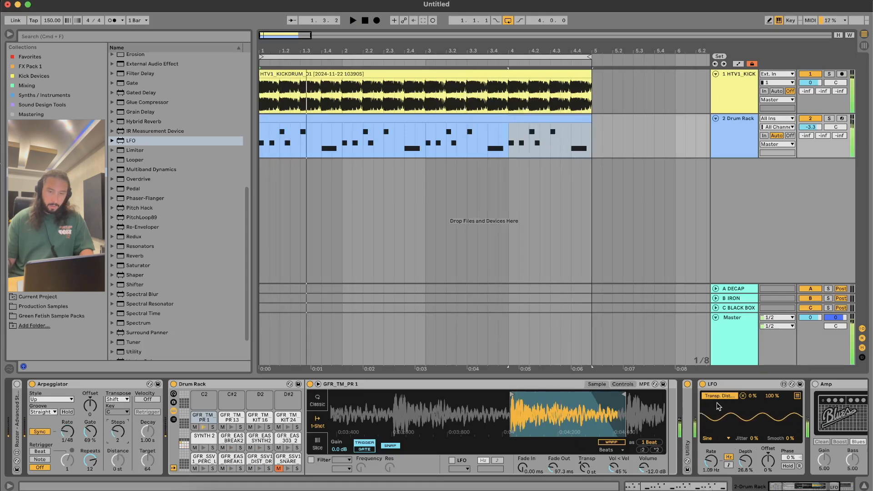
{"action": "left_click", "coordinate": [741, 396]}
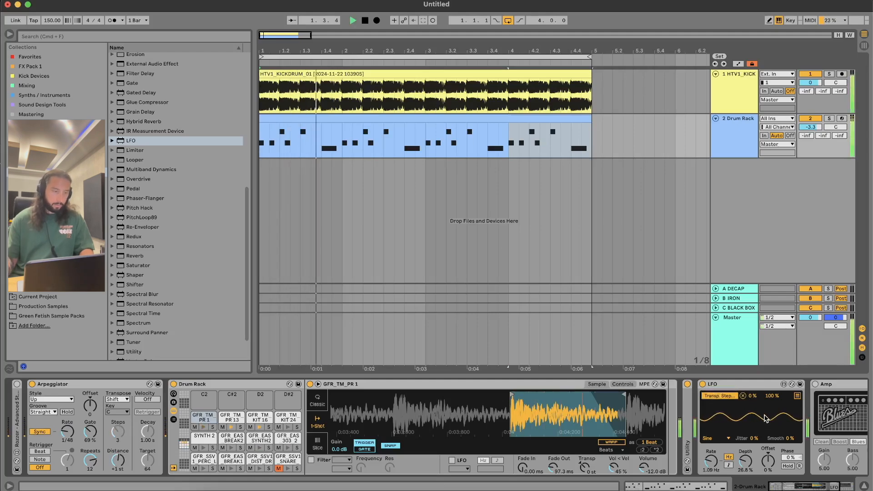
{"action": "left_click_drag", "start_coordinate": [118, 460], "coordinate": [90, 475]}
{"action": "left_click_drag", "start_coordinate": [90, 431], "coordinate": [90, 409]}
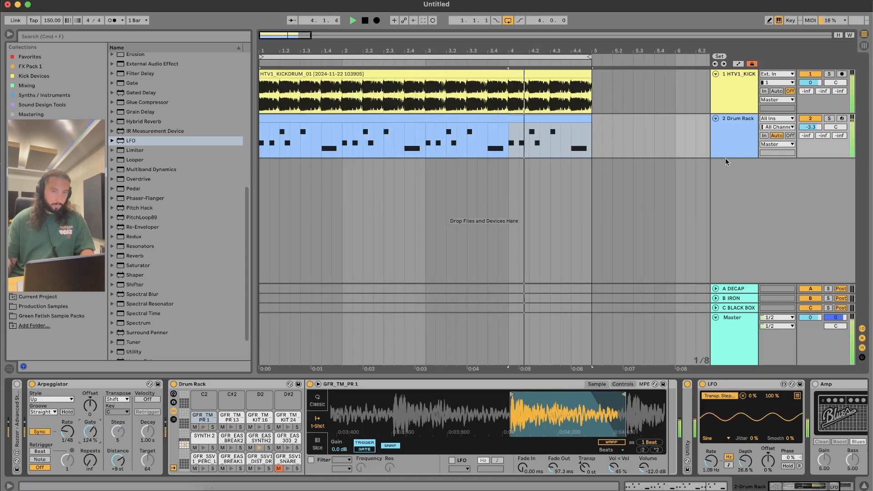
- Unmute the GFR_SSV1_SNARE pad, switch off and collapse the Arpeggiator, and listen to the loop without it
{"action": "left_click", "coordinate": [278, 470]}
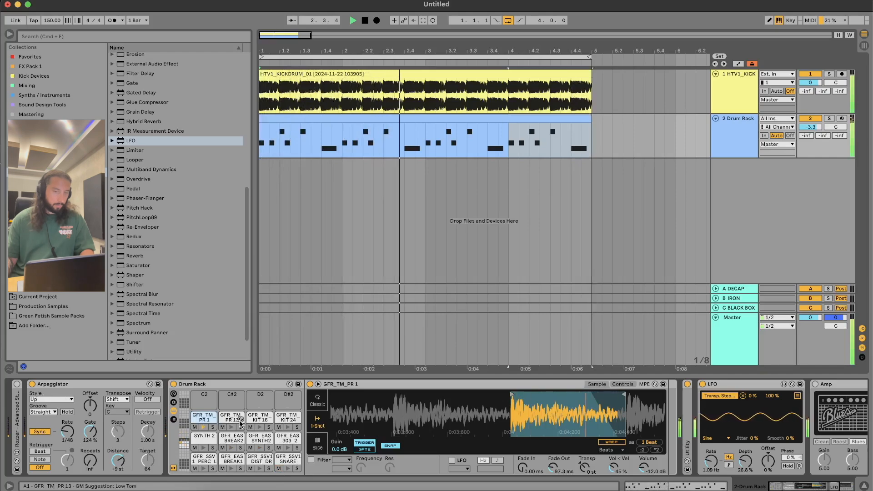
{"action": "left_click", "coordinate": [32, 384]}
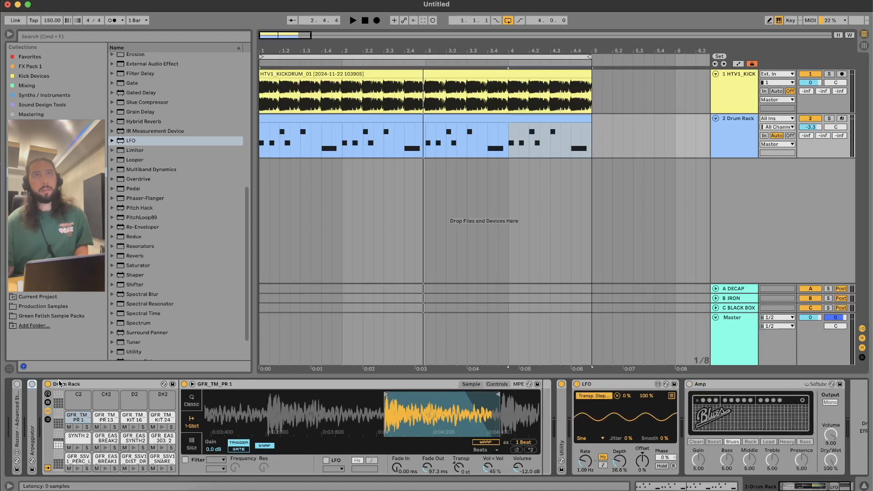
{"action": "key", "text": "space"}
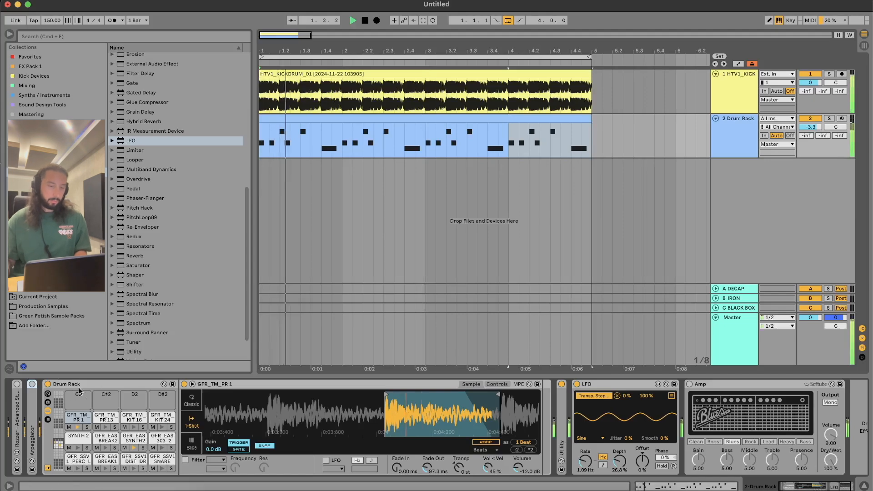
{"action": "key", "text": "space"}
- Reactivate the Amp with the Heavy model and set Bass to 0.00, Middle to 5.79 and Dry/Wet to about 28 %
{"action": "left_click", "coordinate": [689, 383]}
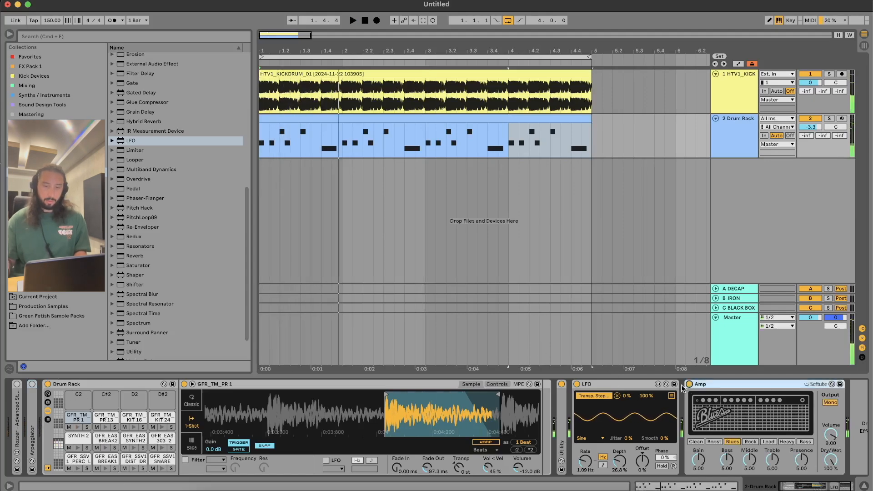
{"action": "left_click", "coordinate": [787, 441]}
{"action": "left_click_drag", "start_coordinate": [727, 460], "coordinate": [749, 455]}
{"action": "mouse_move", "coordinate": [824, 460]}
{"action": "left_mouse_down"}
{"action": "mouse_move", "coordinate": [823, 487]}
{"action": "mouse_move", "coordinate": [830, 455]}
{"action": "left_mouse_up"}
{"action": "key", "text": "space"}
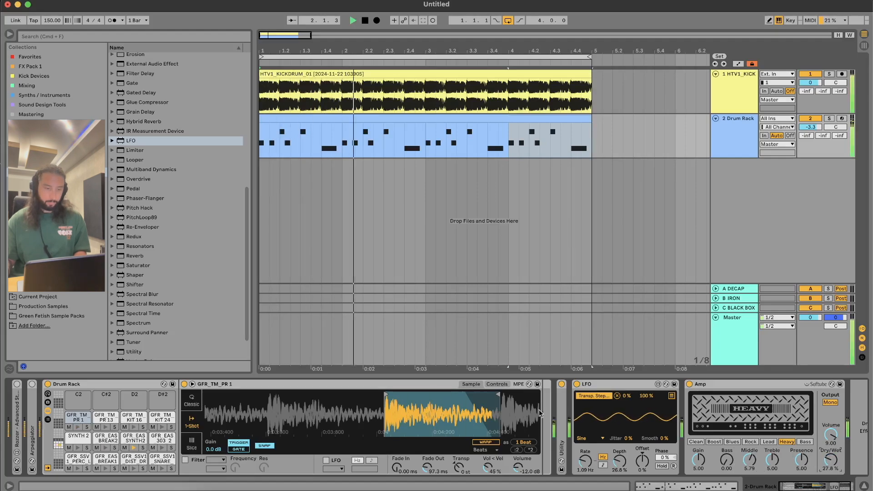
- Open the drum clip's notes and place a sixteenth note on SYNTH 2 at the start of bar 1 while listening
{"action": "left_click", "coordinate": [83, 415]}
{"action": "double_click", "coordinate": [323, 119]}
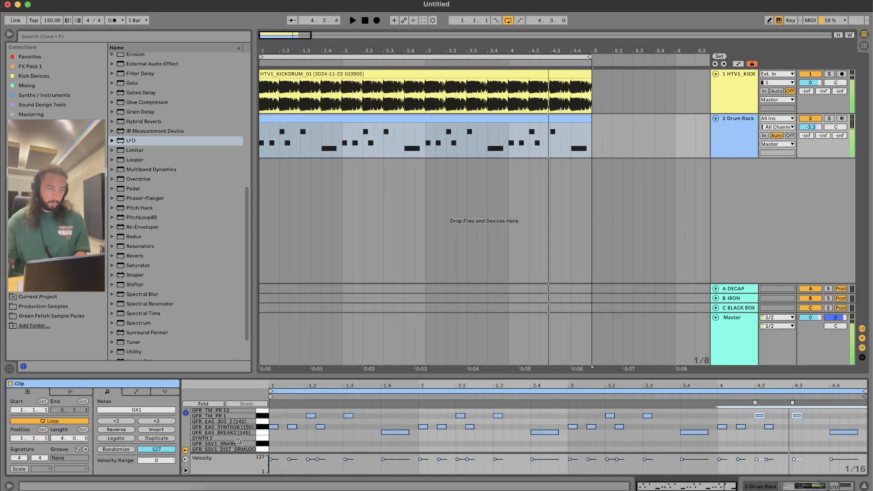
{"action": "left_click", "coordinate": [263, 448]}
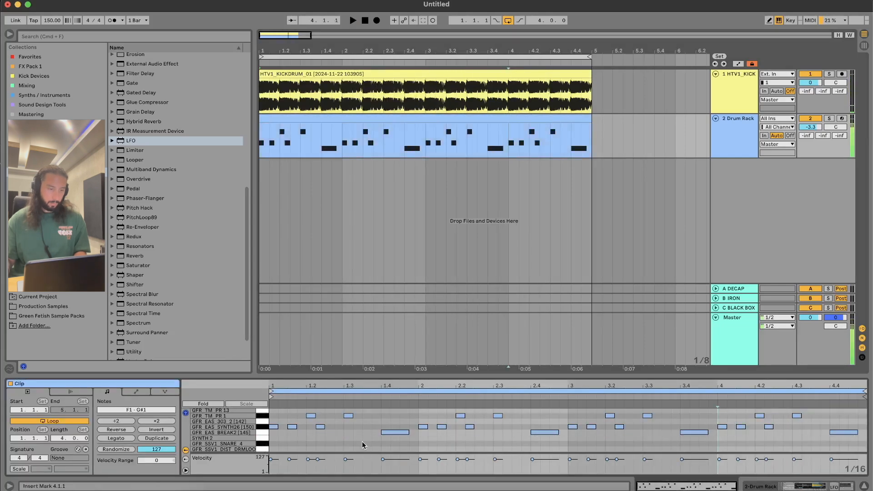
{"action": "left_click", "coordinate": [273, 438]}
{"action": "left_click", "coordinate": [292, 437]}
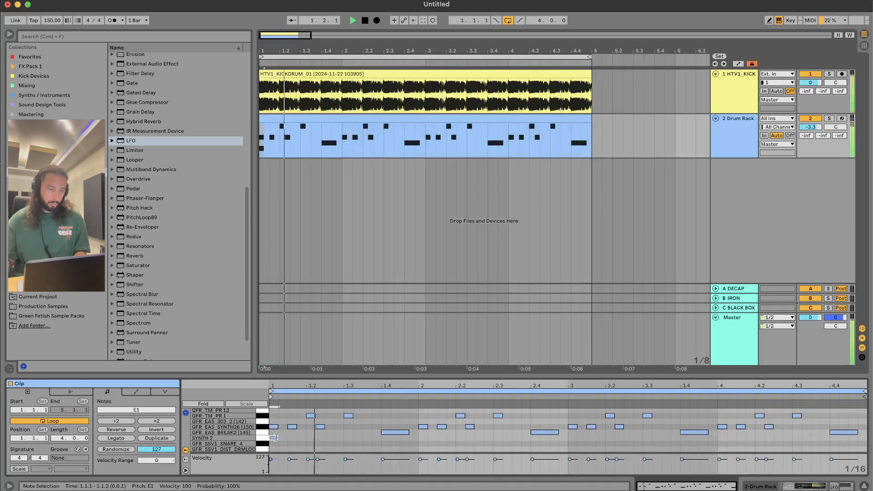
- Add two more SYNTH 2 notes in bar 1, aligned with the second and third GFR_EAS_SYNTH26 hits, and show the track's devices
{"action": "left_click", "coordinate": [320, 438]}
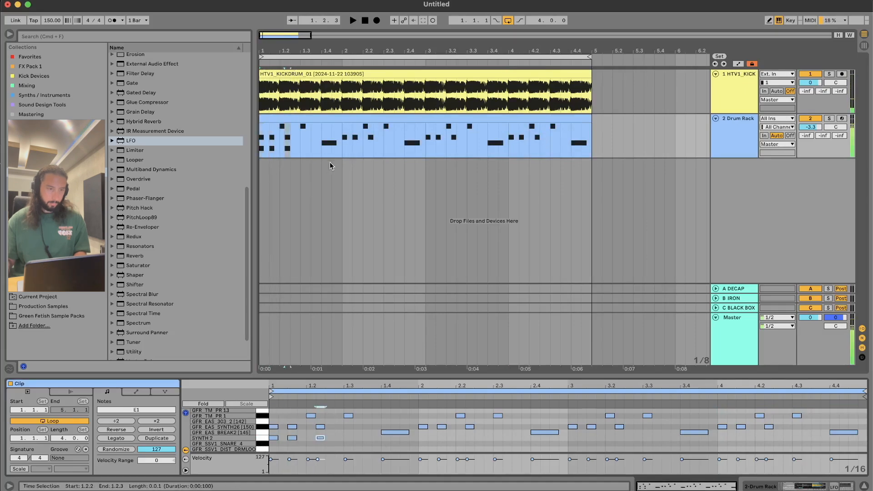
{"action": "left_click", "coordinate": [802, 486]}
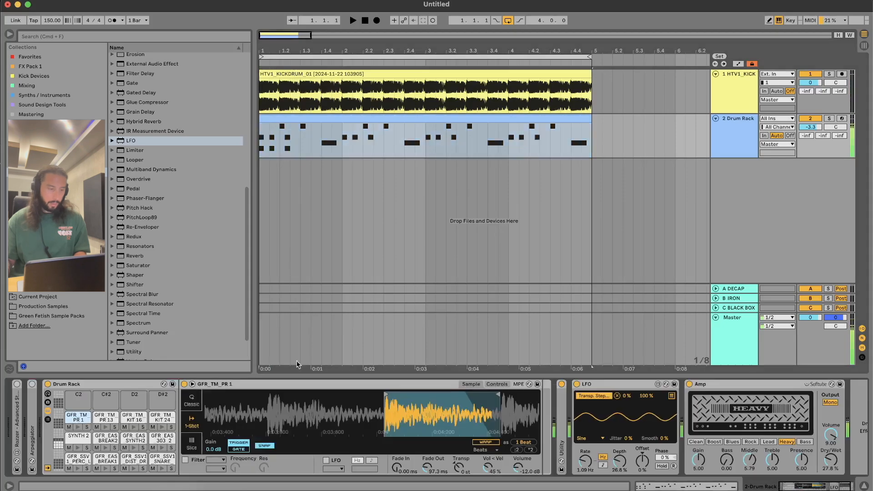
- Solo the SYNTH 2 pad and shorten its sample to 2 beats while listening to the loop
{"action": "left_click", "coordinate": [87, 447]}
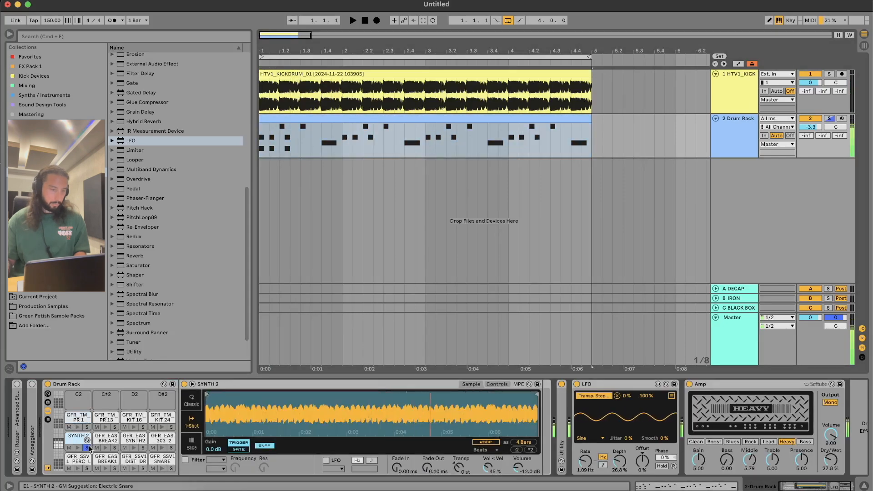
{"action": "left_click_drag", "start_coordinate": [537, 394], "coordinate": [232, 394]}
{"action": "key", "text": "space"}
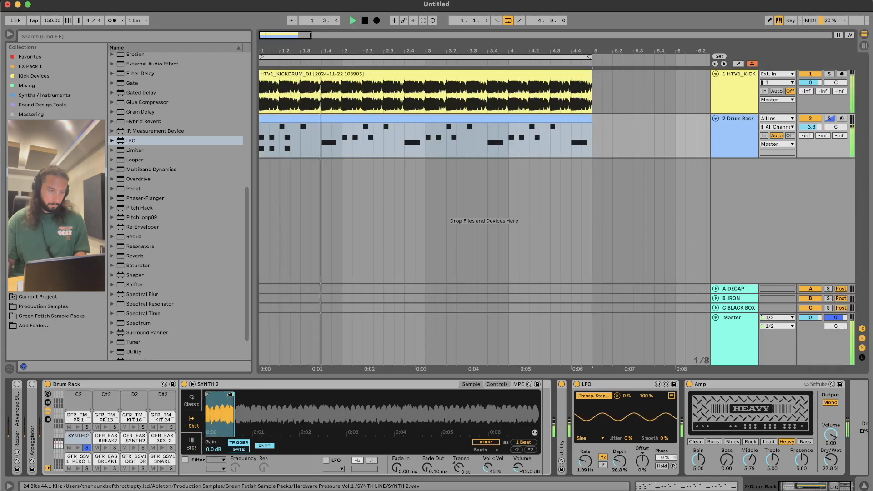
{"action": "left_click_drag", "start_coordinate": [230, 394], "coordinate": [247, 394]}
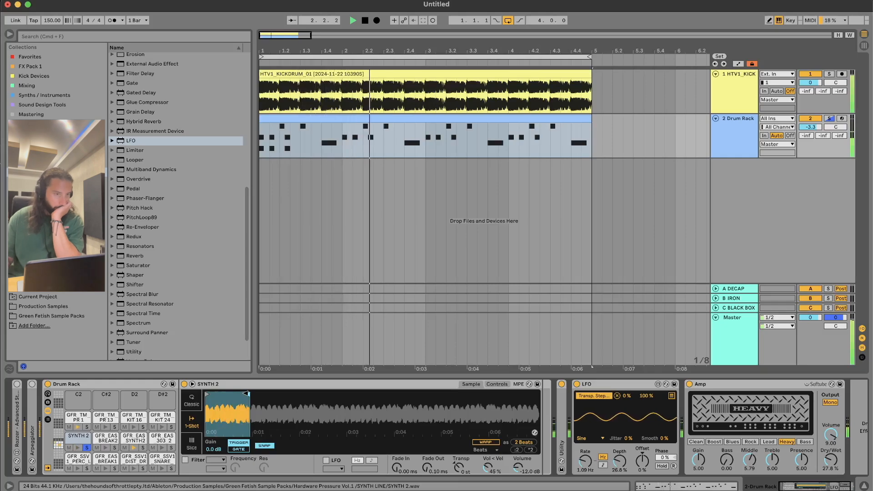
{"action": "key", "text": "space"}
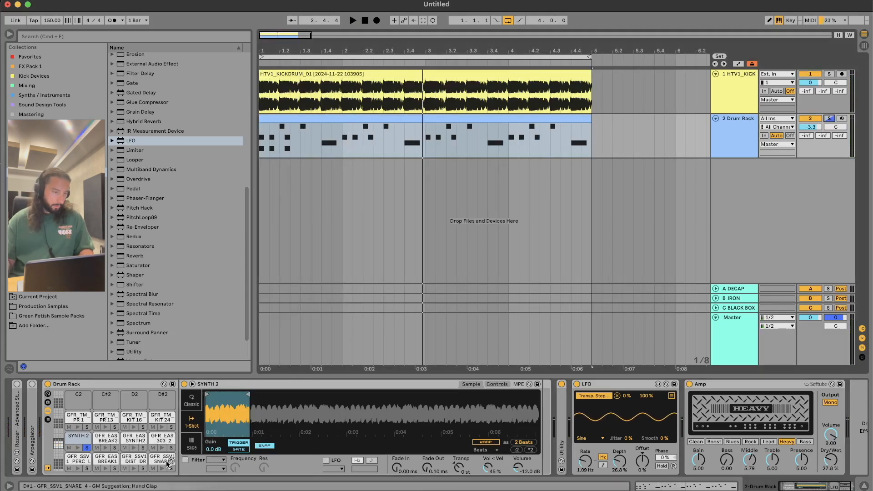
- Solo the GFR_EAS_SYNTH26 pad together with SYNTH 2 and listen to how the two play against the kick
{"action": "key", "text": "space"}
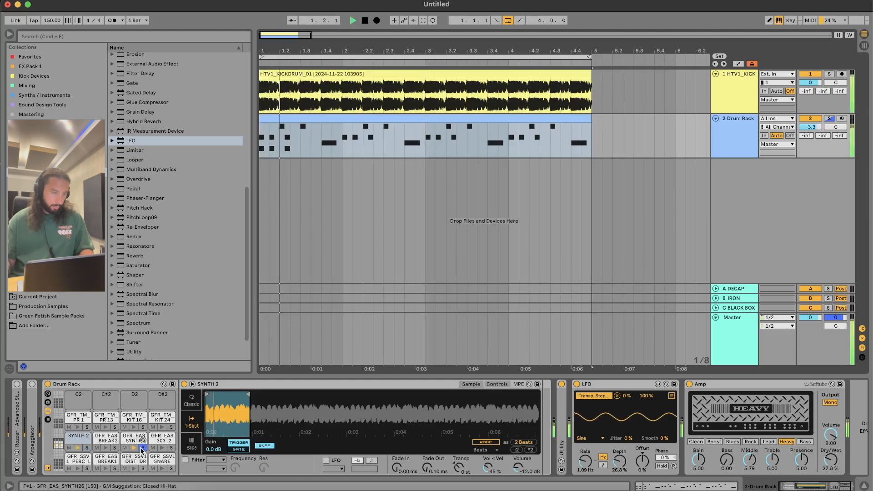
{"action": "left_click", "coordinate": [86, 448]}
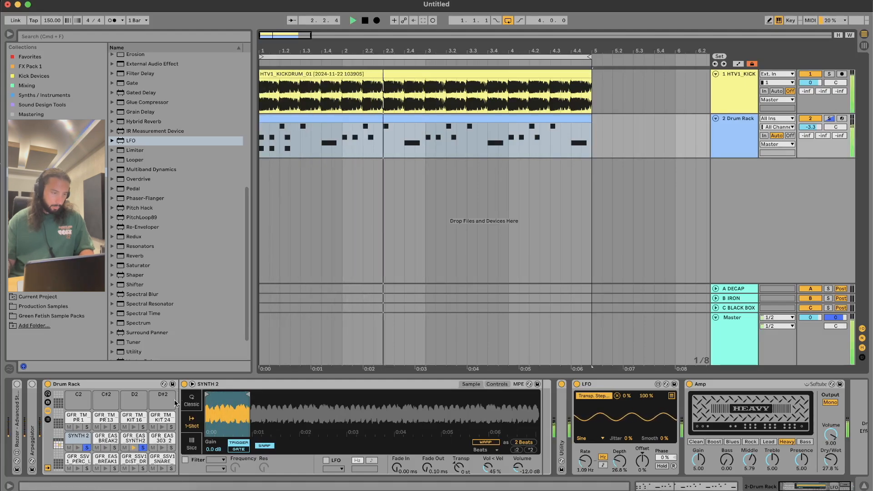
{"action": "key", "text": "space"}
{"action": "key", "text": "space"}
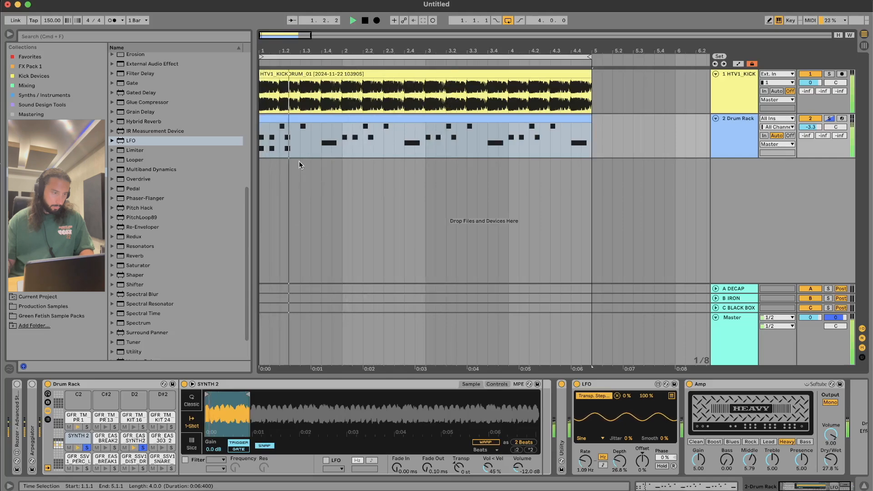
{"action": "key", "text": "space"}
- Duplicate bar 1's three SYNTH 2 notes into bars 2, 3 and 4 of the drum clip
{"action": "double_click", "coordinate": [326, 118]}
{"action": "left_click_drag", "start_coordinate": [416, 441], "coordinate": [228, 450]}
{"action": "key", "text": "super+d"}
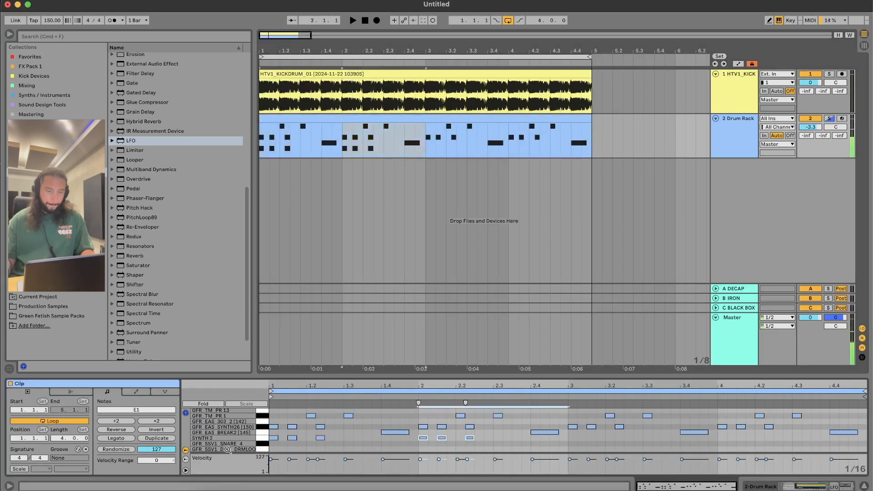
{"action": "key", "text": "super+d"}
{"action": "key", "text": "super+d"}
- Play the loop, remove the GFR_EAS_SYNTH26 solo and listen to SYNTH 2 alone with the kick
{"action": "key", "text": "space"}
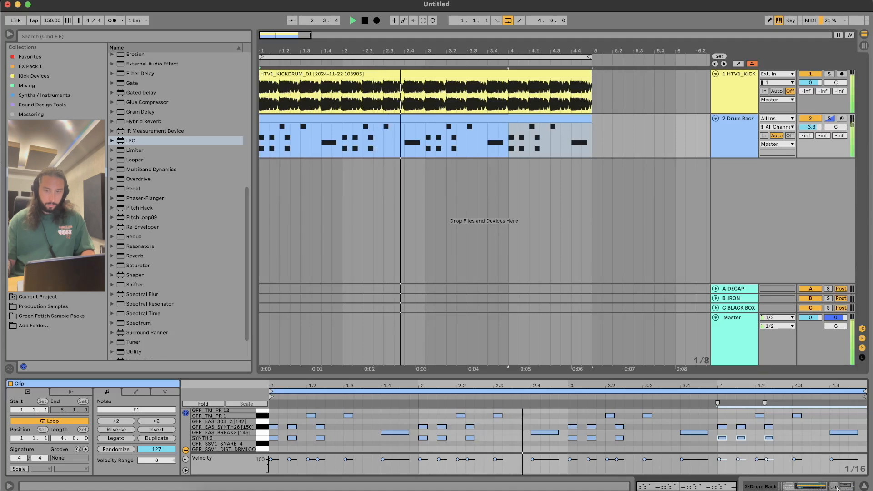
{"action": "key", "text": "shift+Tab"}
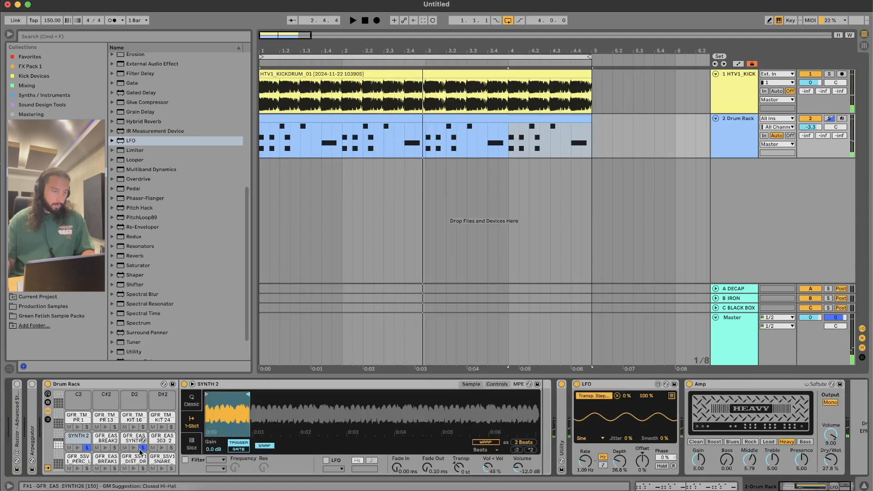
{"action": "left_click", "coordinate": [87, 448]}
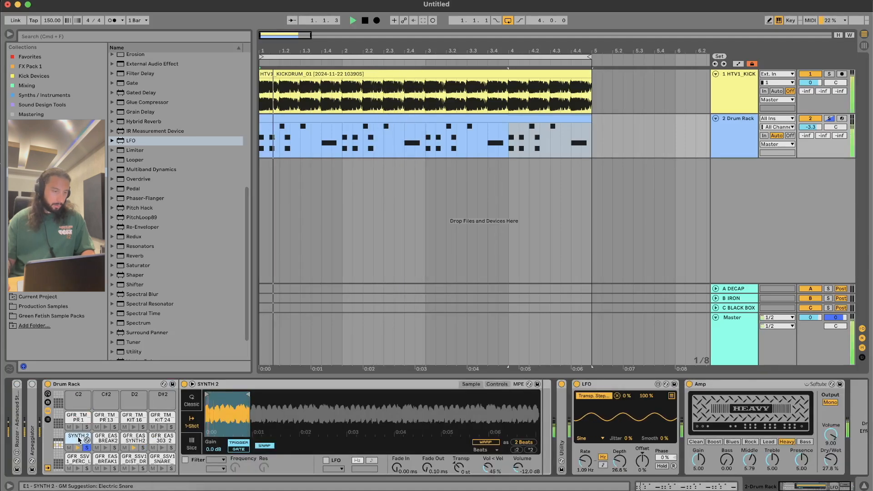
- Replace the SYNTH 2 pad's sample with GFR_SSV1_SYNTH_LINE_02.wav from the Sonic Scapes Vol. 1 synth lines and play the loop
{"action": "left_click", "coordinate": [74, 315]}
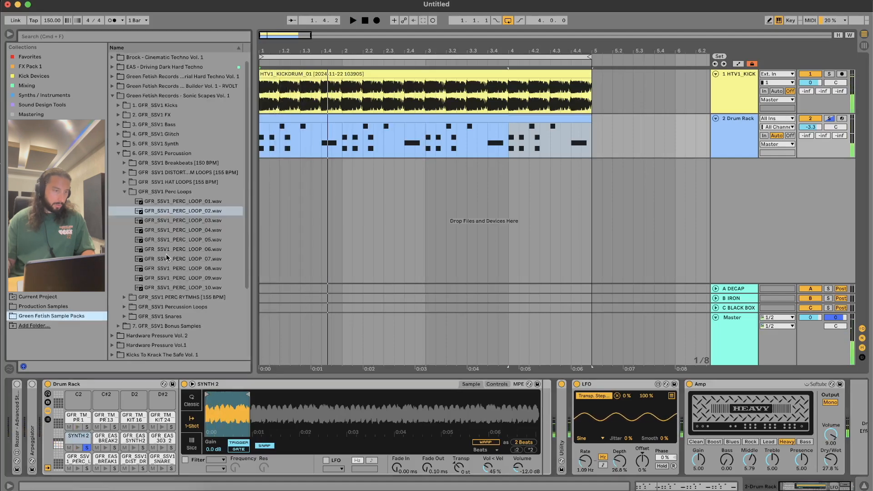
{"action": "left_click", "coordinate": [126, 199]}
{"action": "left_click", "coordinate": [118, 163]}
{"action": "left_click", "coordinate": [118, 153]}
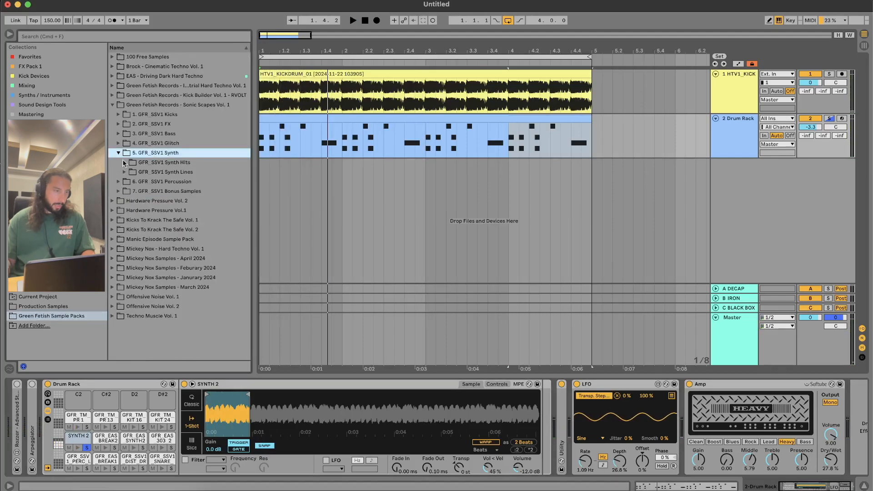
{"action": "left_click", "coordinate": [124, 172]}
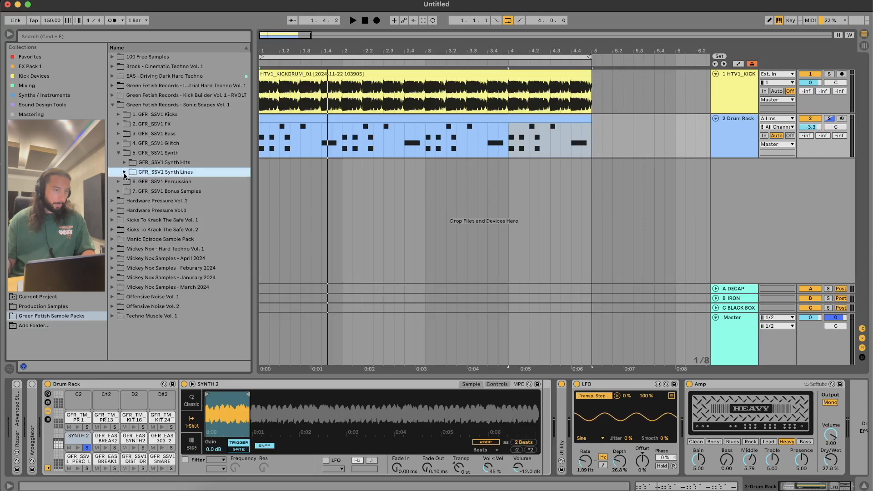
{"action": "left_click", "coordinate": [154, 192]}
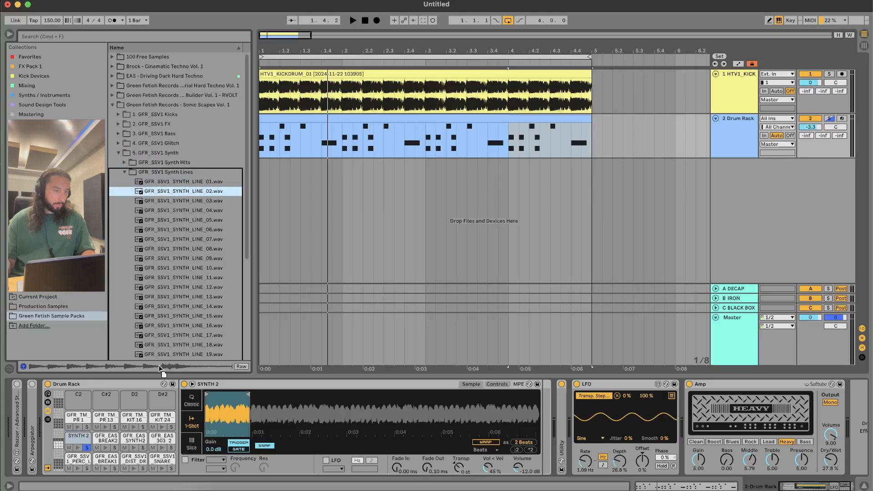
{"action": "left_click_drag", "start_coordinate": [76, 438], "coordinate": [76, 437]}
{"action": "key", "text": "space"}
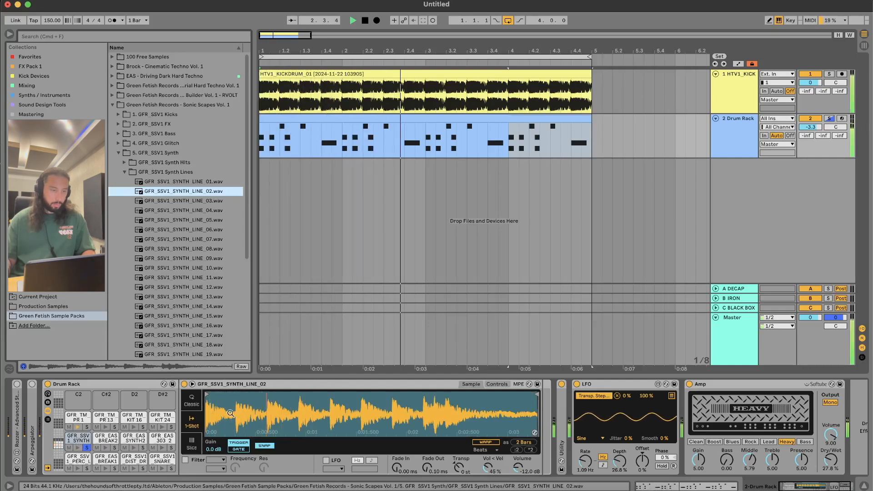
- Unsolo the GFR_SSV1_SYNTH_LINE_02 pad, mute the GFR_EAS_SYNTH26 pad and listen to the loop
{"action": "left_click", "coordinate": [88, 448]}
{"action": "key", "text": "space"}
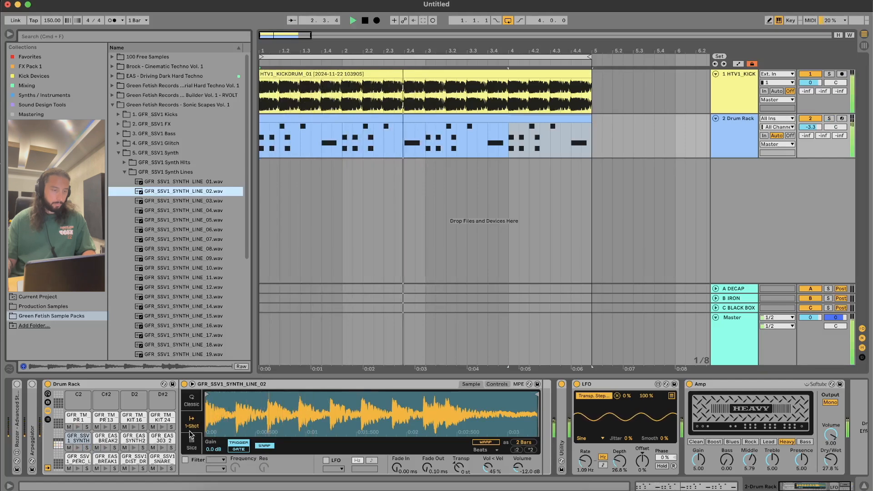
{"action": "key", "text": "space"}
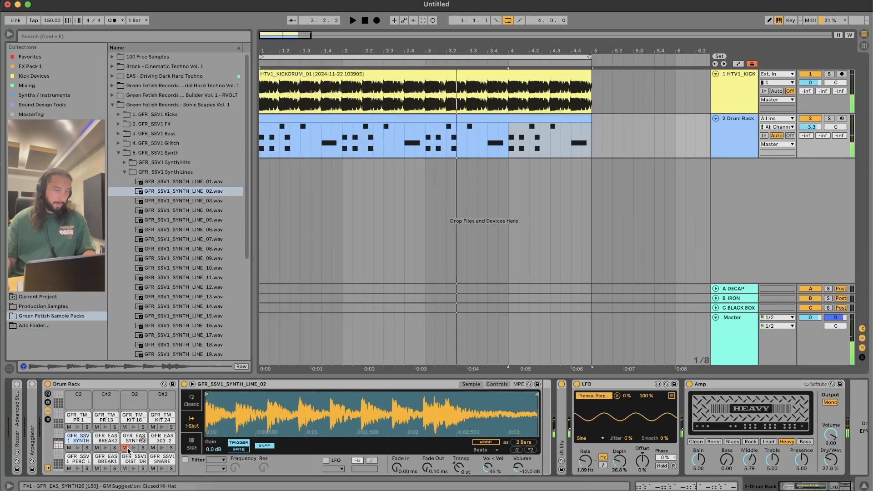
{"action": "key", "text": "space"}
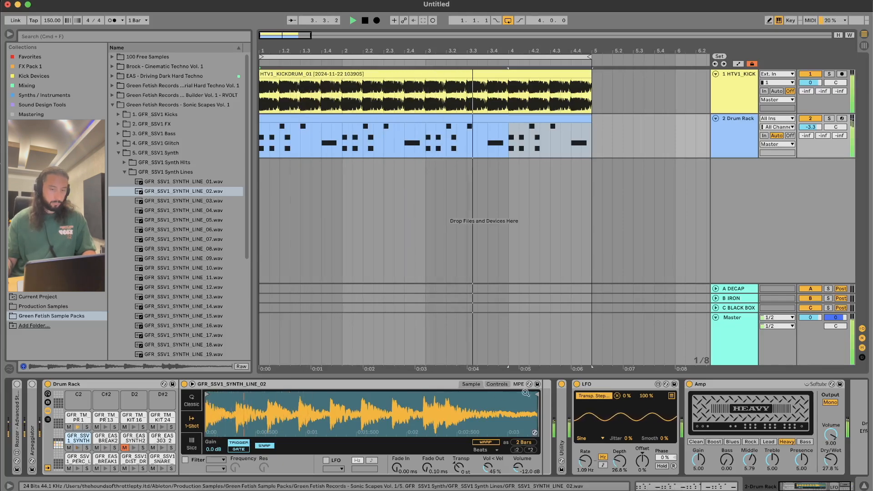
- Remap the LFO to the GFR_SSV1_SYNTH_LINE_02 sample's Transpose and set its Rate to 5.62 Hz and Depth to 52.0 %
{"action": "left_click", "coordinate": [617, 396]}
{"action": "left_click", "coordinate": [603, 397]}
{"action": "left_click", "coordinate": [460, 467]}
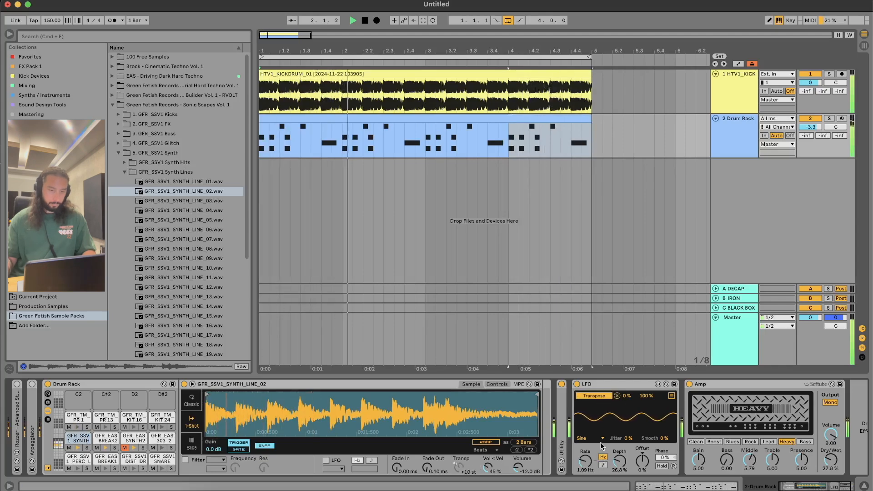
{"action": "left_click_drag", "start_coordinate": [585, 459], "coordinate": [586, 414]}
{"action": "left_click_drag", "start_coordinate": [619, 460], "coordinate": [619, 438]}
- Switch the Amp to the Blues model with Middle at 6.67, Treble at 9.92, Presence at 9.52 and Dry/Wet at about 39 %
{"action": "left_click_drag", "start_coordinate": [830, 461], "coordinate": [831, 451]}
{"action": "left_click_drag", "start_coordinate": [749, 461], "coordinate": [769, 432]}
{"action": "left_click", "coordinate": [767, 441]}
{"action": "left_click_drag", "start_coordinate": [831, 461], "coordinate": [803, 436]}
{"action": "left_click_drag", "start_coordinate": [750, 461], "coordinate": [749, 435]}
{"action": "left_click", "coordinate": [732, 442]}
{"action": "left_click_drag", "start_coordinate": [831, 460], "coordinate": [830, 476]}
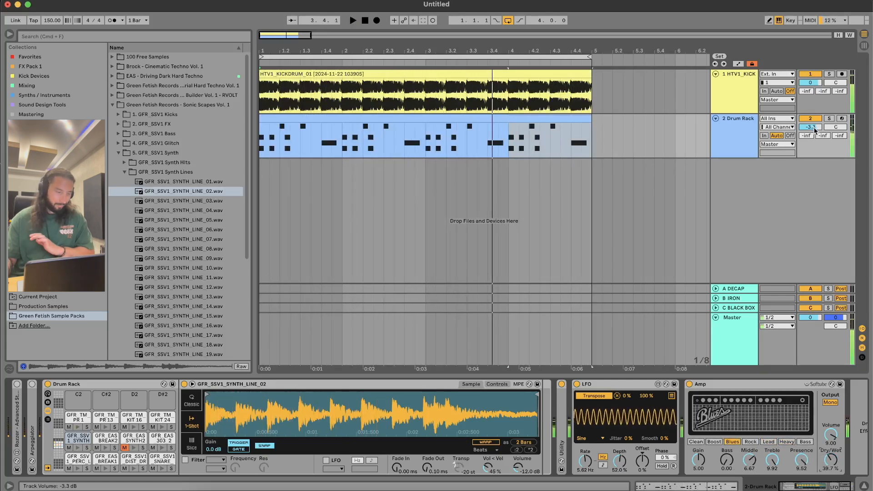